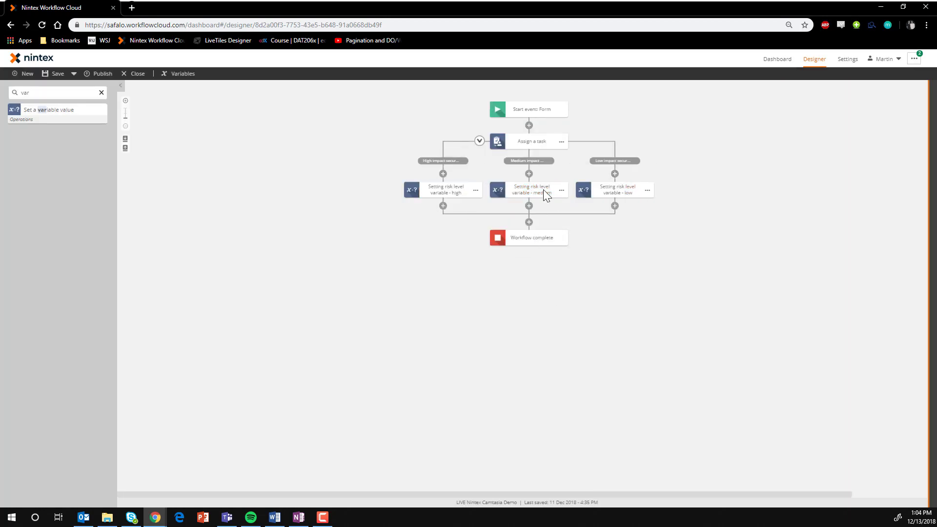
# Wrap the task and its three risk branches in an Action Set named Procurement Actions, and rename the task as the procurement team's risk-assignment task
pyautogui.click(543, 189)
pyautogui.click(429, 281)
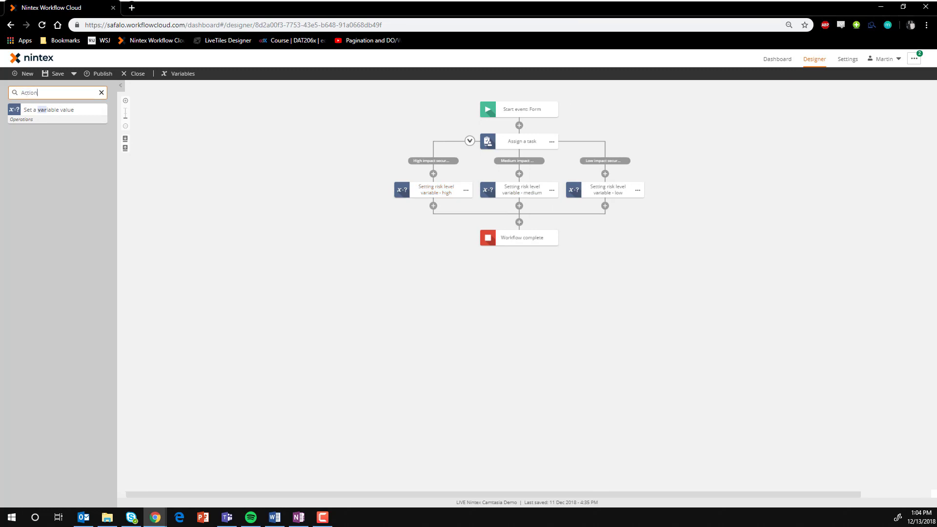
pyautogui.moveTo(37, 110); pyautogui.dragTo(526, 133)
pyautogui.write('ions')
pyautogui.click(532, 173)
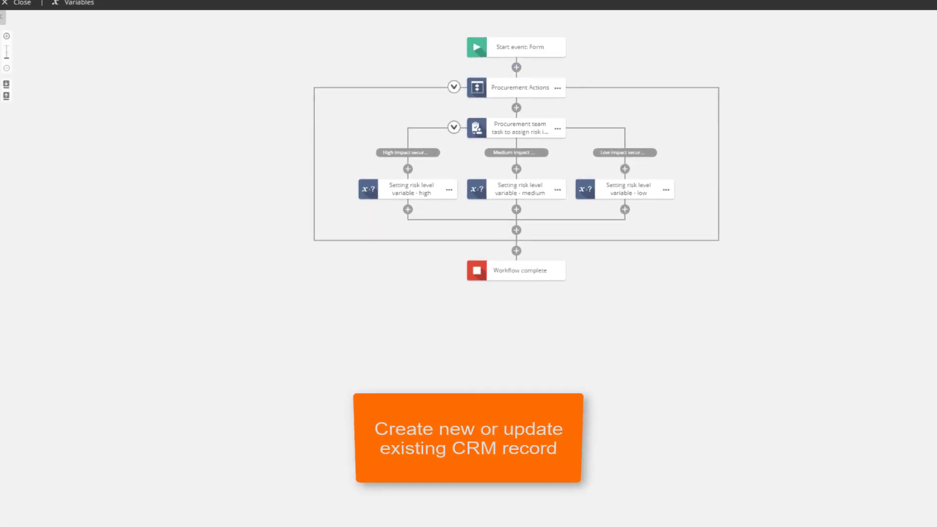
# Add a Salesforce Query record action below the Procurement Actions set and name it Search for Organization
pyautogui.moveTo(30, 225); pyautogui.dragTo(496, 220)
pyautogui.click(552, 248)
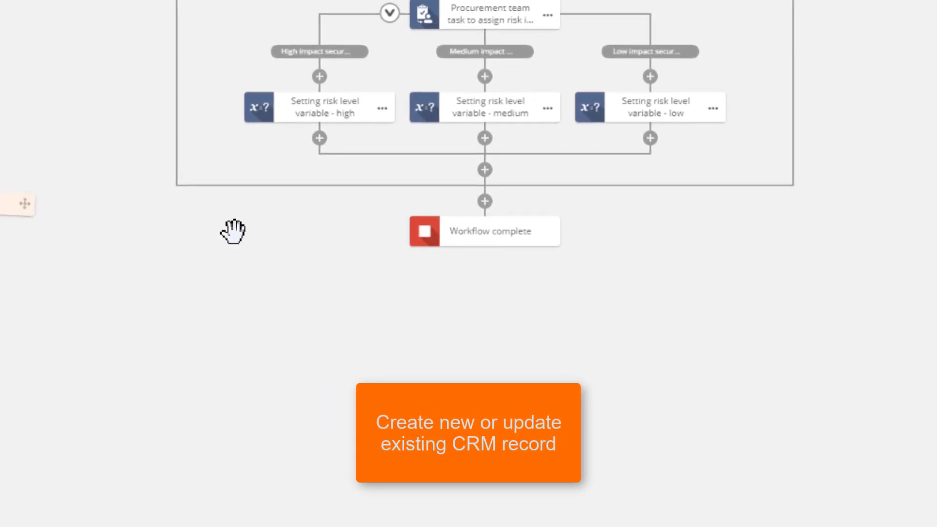
pyautogui.click(591, 239)
pyautogui.write('Search for Organization')
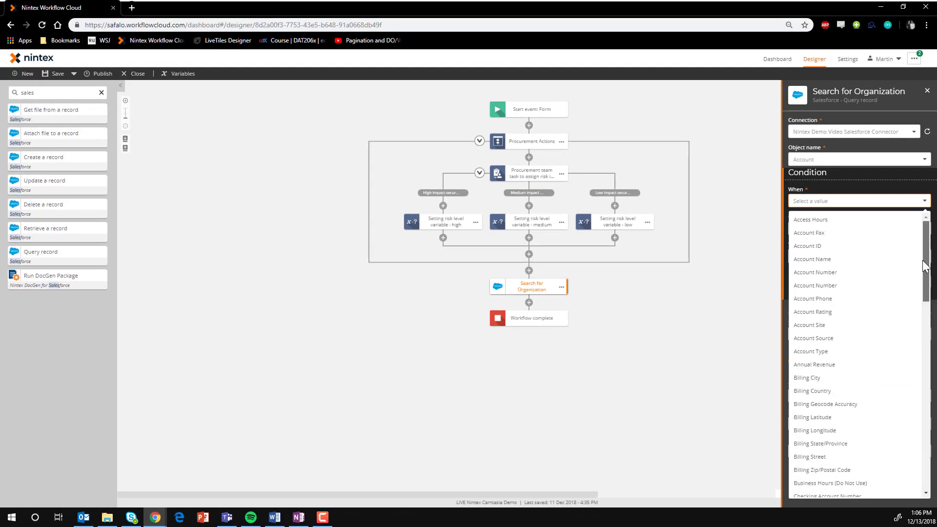
# Give the Account query the condition that Name equals the Salesforce Account Name variable
pyautogui.moveTo(923, 261); pyautogui.dragTo(927, 380)
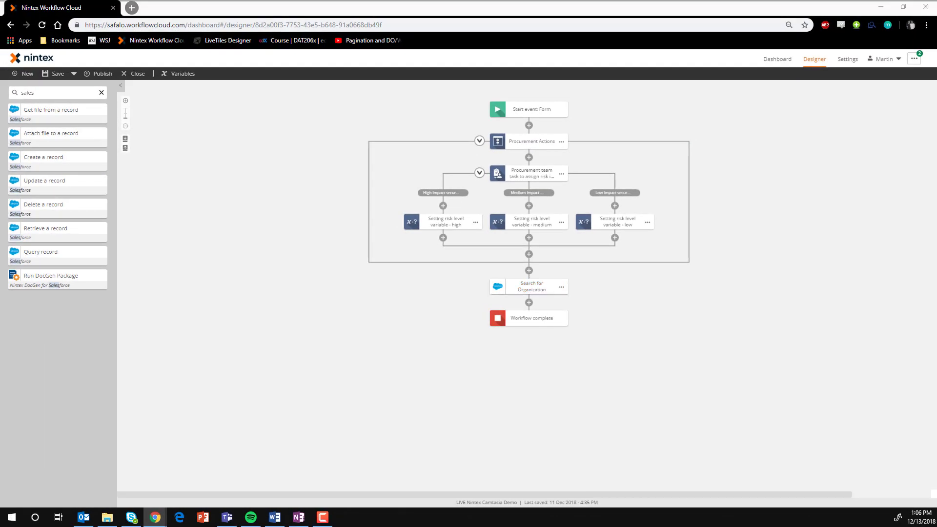
pyautogui.click(538, 290)
pyautogui.click(861, 207)
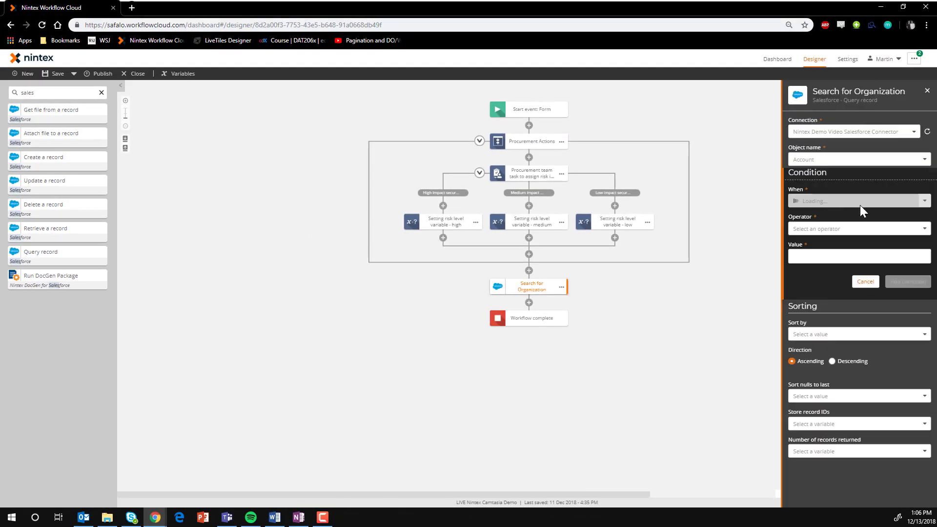
pyautogui.click(862, 204)
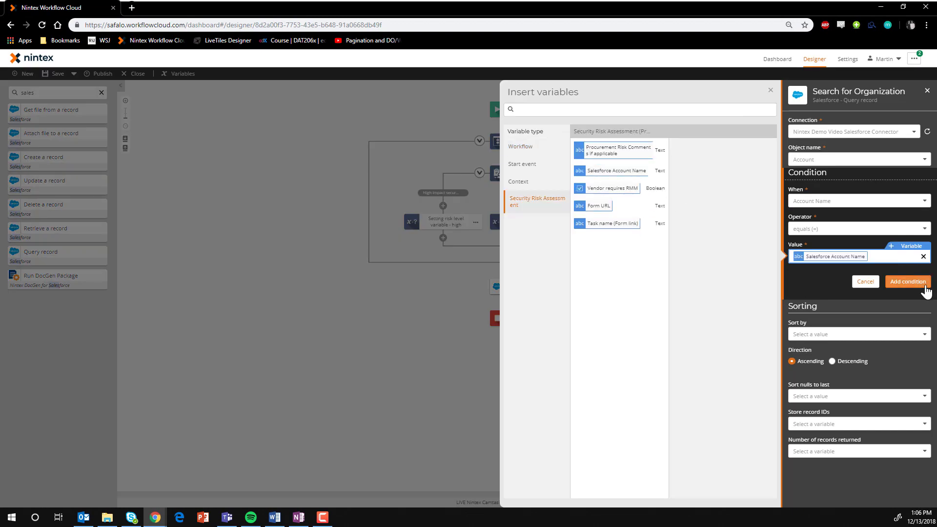
pyautogui.click(925, 286)
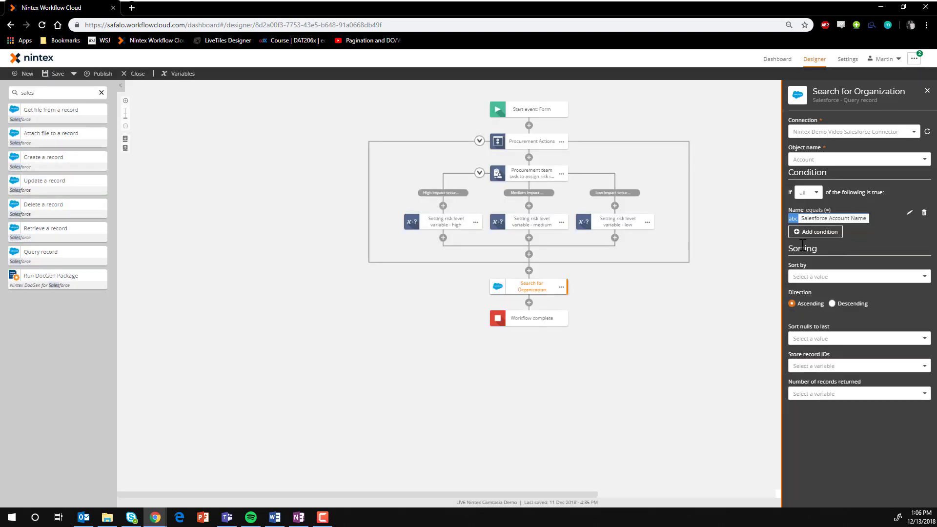
# Store the query's record IDs in a new collection variable Account Record IDs, and create an integer variable Records Returned for the record count
pyautogui.click(429, 356)
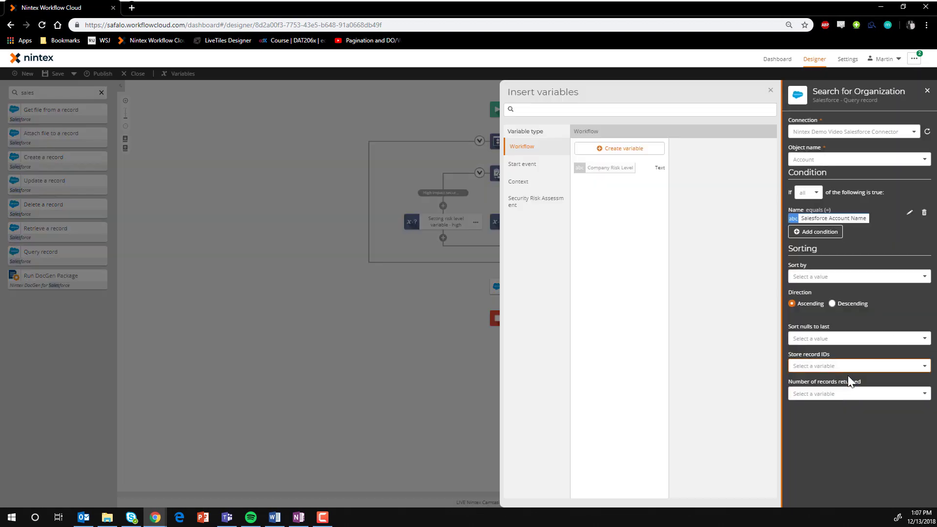
pyautogui.click(632, 149)
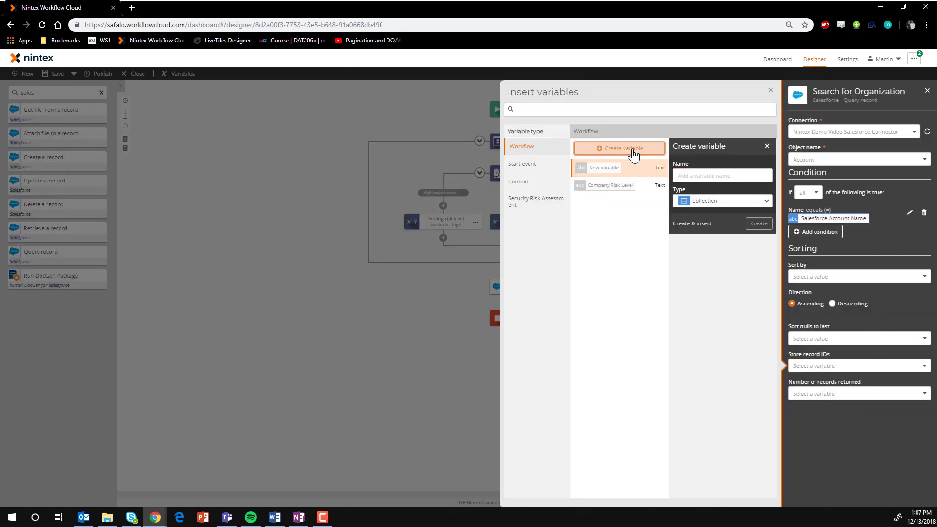
pyautogui.click(665, 190)
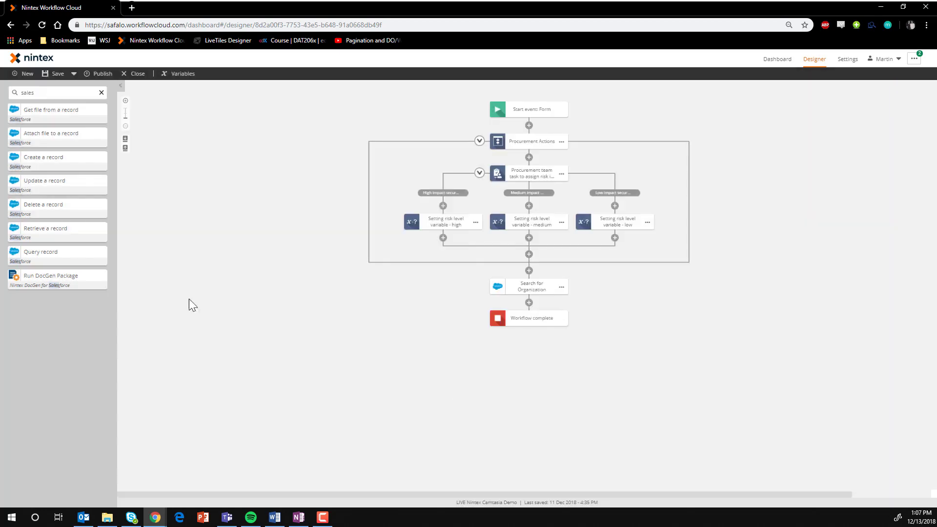
# Add a Branch by condition action named "Are they a new vendor?" after Search for Organization and define its condition
pyautogui.write('logic')
pyautogui.moveTo(46, 109); pyautogui.dragTo(534, 313)
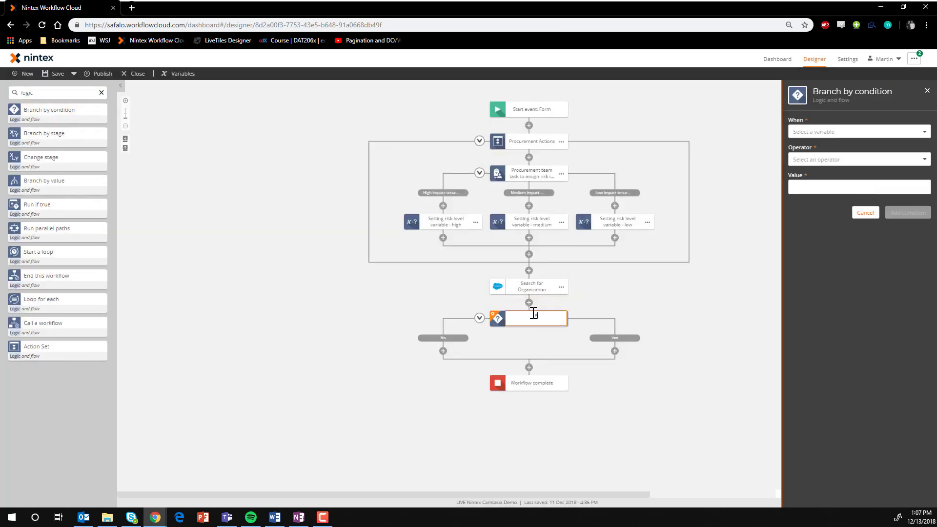
pyautogui.click(859, 160)
pyautogui.click(839, 169)
pyautogui.click(908, 212)
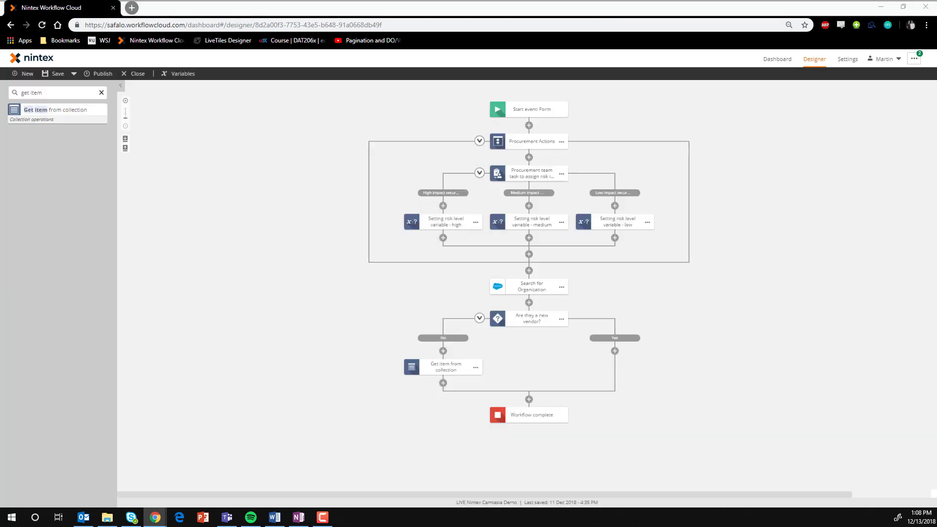
# Add a Salesforce record creation action to the Yes branch, named "Create a record in Salesforce", and fill in its Account object's Account Name
pyautogui.write('create a r')
pyautogui.moveTo(45, 109); pyautogui.dragTo(626, 367)
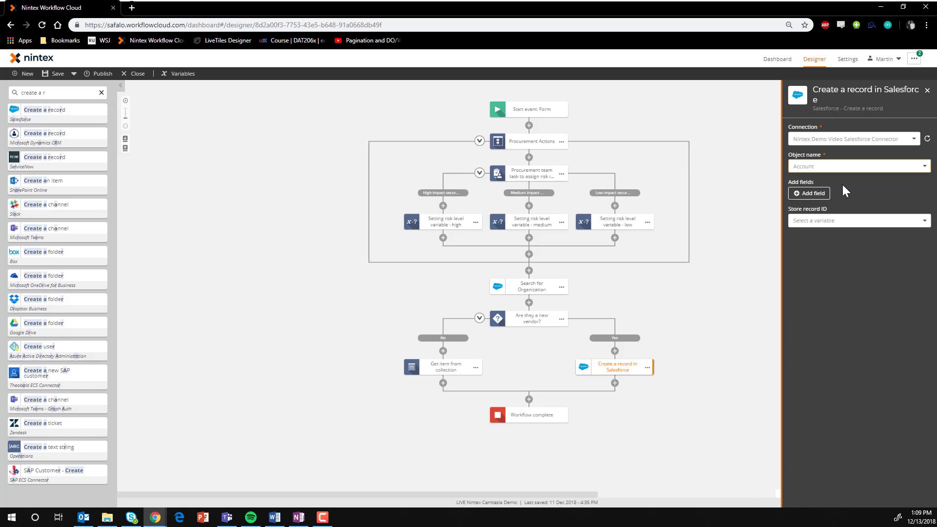
pyautogui.click(908, 210)
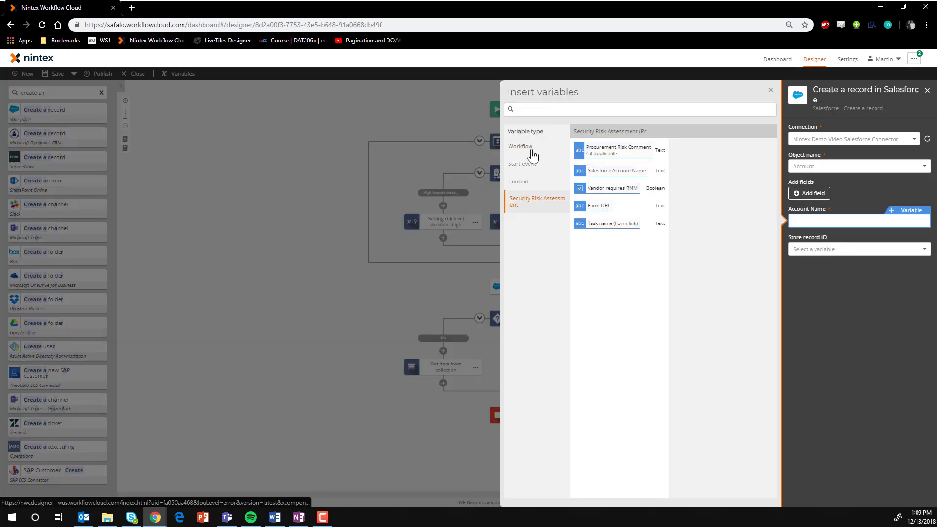
pyautogui.click(324, 288)
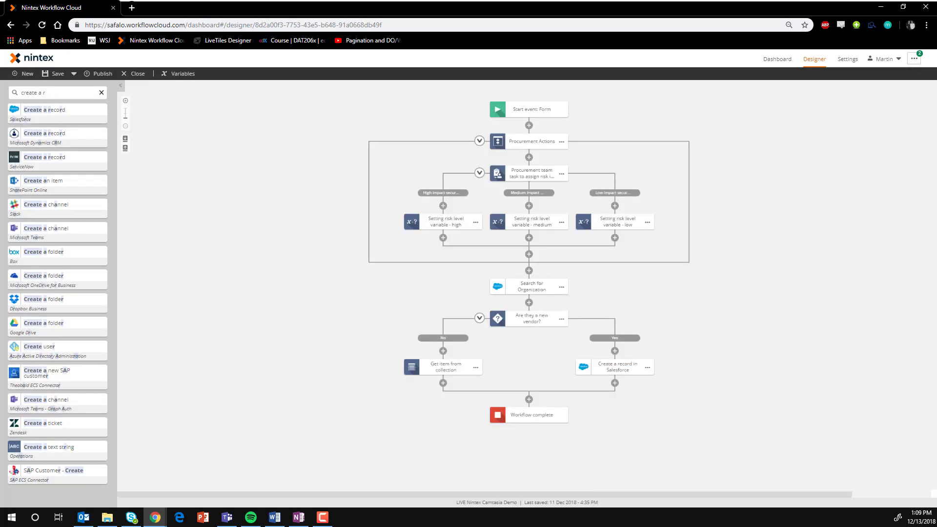
# Add a Salesforce Account record action named "Create billing and risk details" after the branch, with Checking Account Number and Routing Number fields
pyautogui.moveTo(46, 110); pyautogui.dragTo(534, 414)
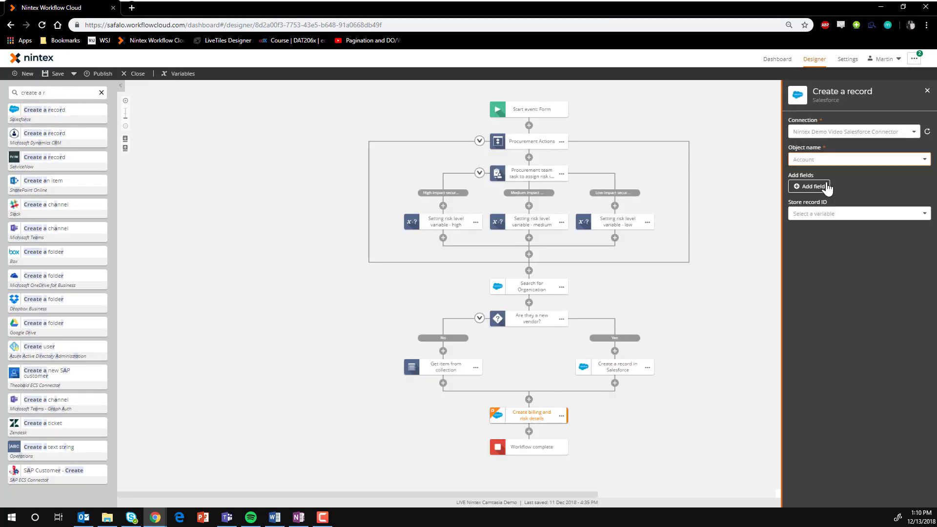
pyautogui.click(812, 187)
pyautogui.scroll(-9, 918, 254)
pyautogui.click(794, 229)
pyautogui.click(917, 294)
# Map Account Name to Account Record ID, Checking Account Number to Account Number, and Routing Number to the Routing Number variable
pyautogui.click(859, 214)
pyautogui.click(908, 204)
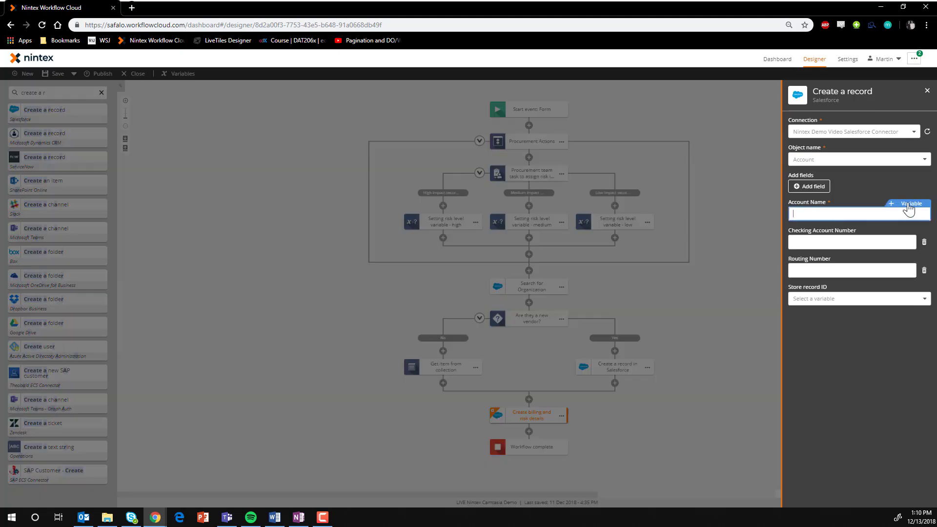
pyautogui.click(623, 167)
pyautogui.click(522, 164)
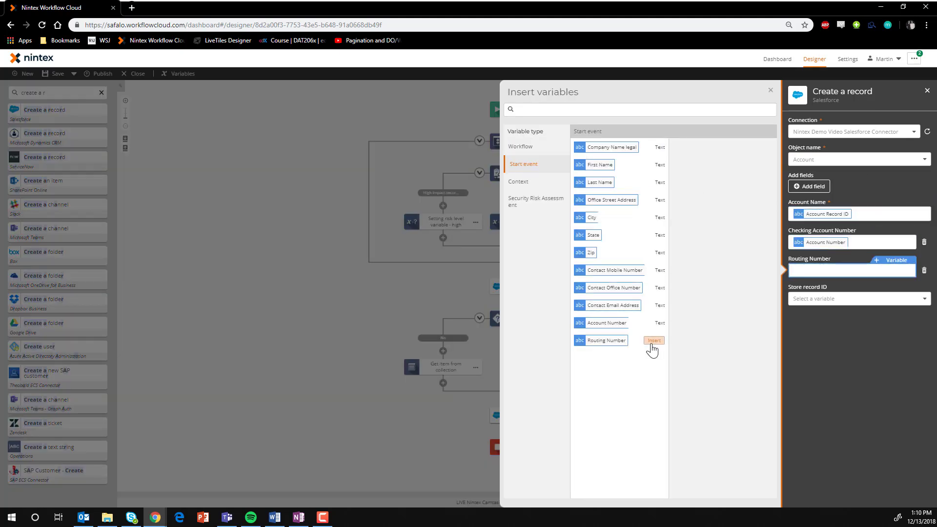
pyautogui.click(654, 341)
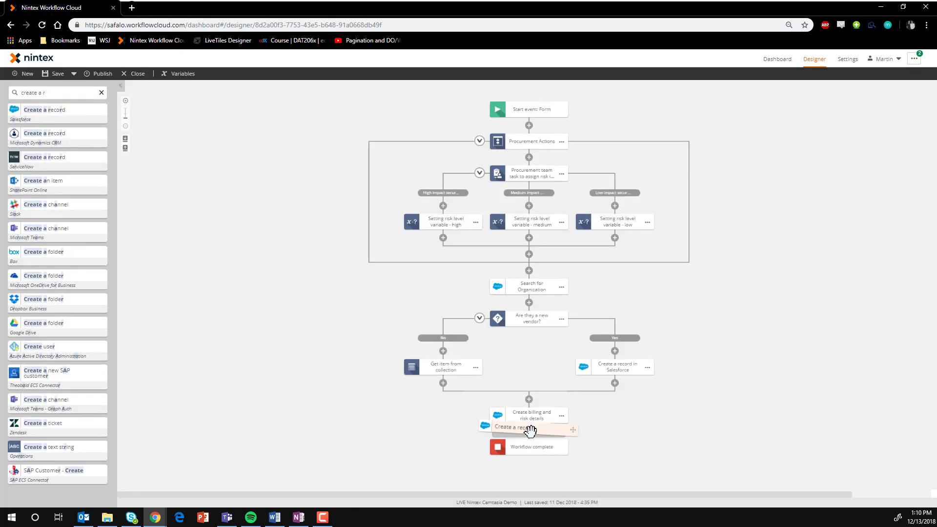
# Add a Salesforce record action named "Create contact details" for the Contact object, with Last Name mapped to the Last Name variable
pyautogui.moveTo(529, 430); pyautogui.dragTo(537, 445)
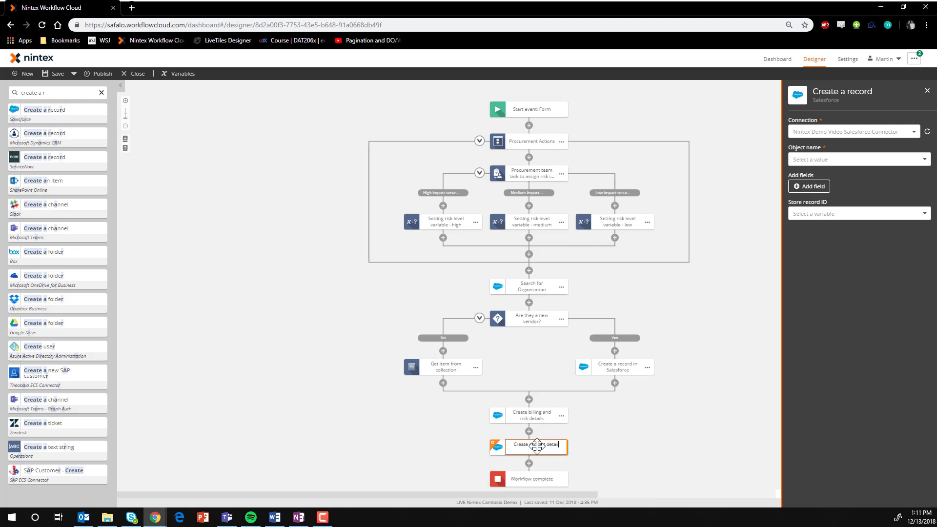
pyautogui.write('s')
pyautogui.press('Return')
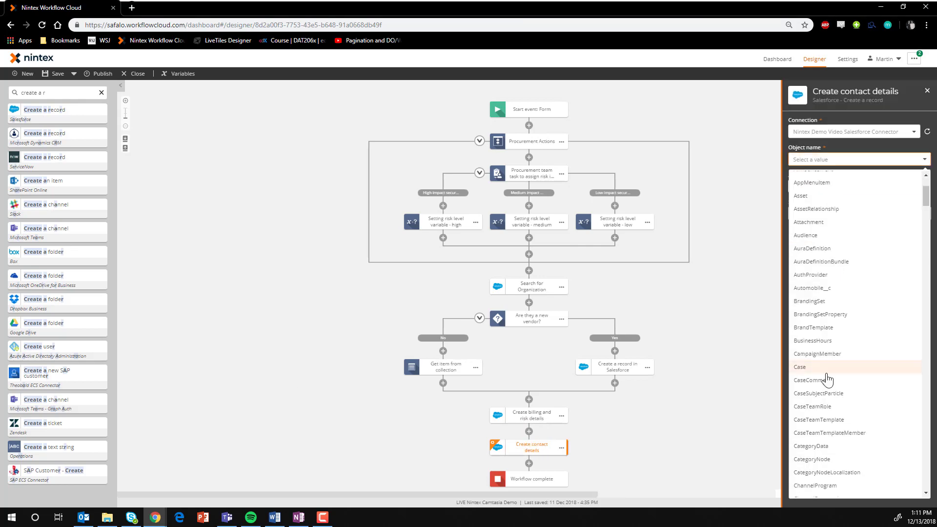
pyautogui.click(828, 379)
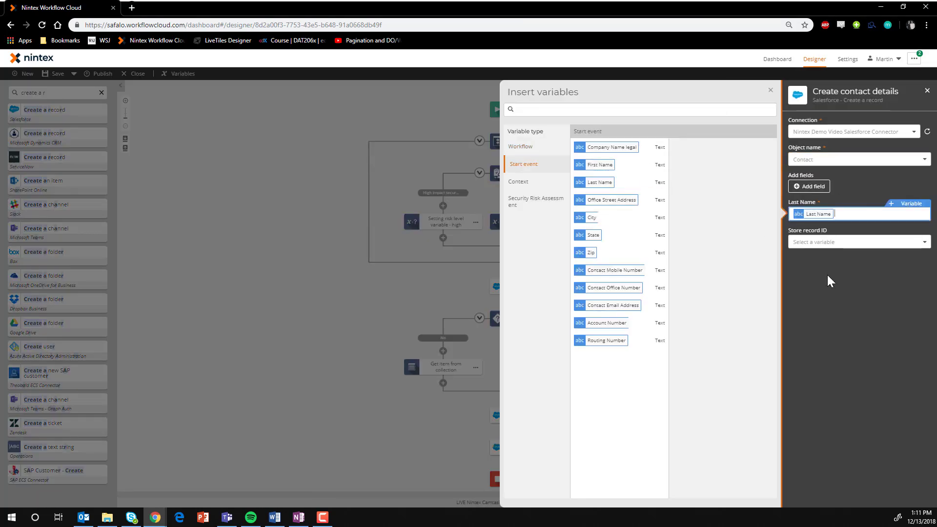
# Add more contact fields, including Mobile Phone, and fill them with start event variables such as First Name and Contact Email Address
pyautogui.click(809, 186)
pyautogui.click(795, 201)
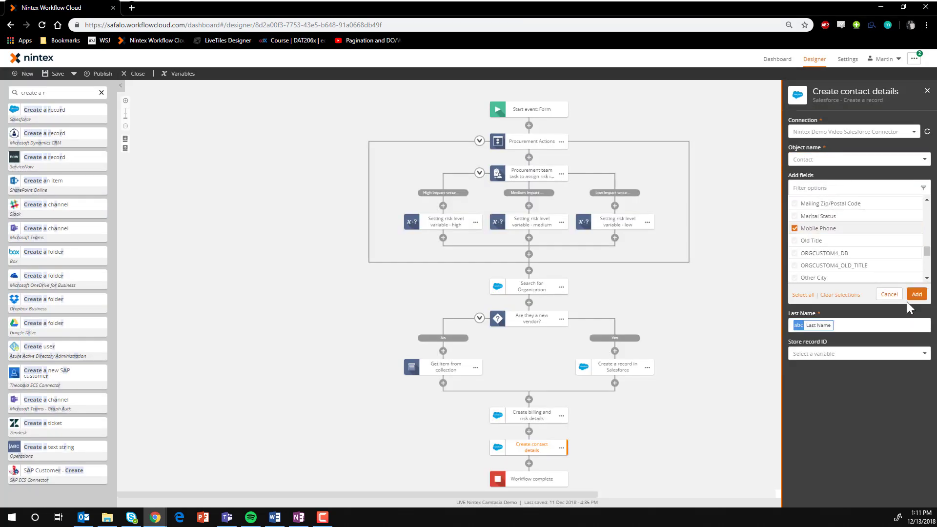
pyautogui.click(917, 294)
pyautogui.click(851, 242)
pyautogui.click(896, 231)
pyautogui.click(657, 169)
pyautogui.click(659, 305)
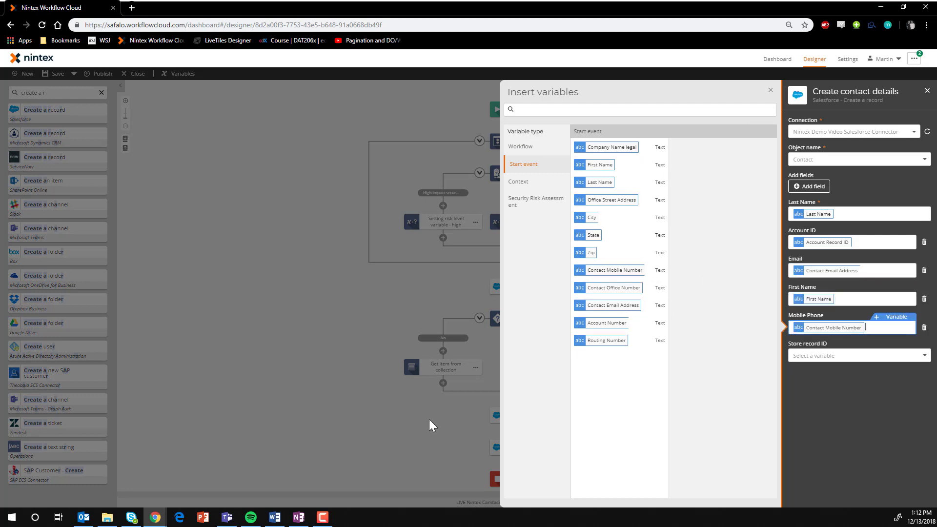
pyautogui.click(429, 420)
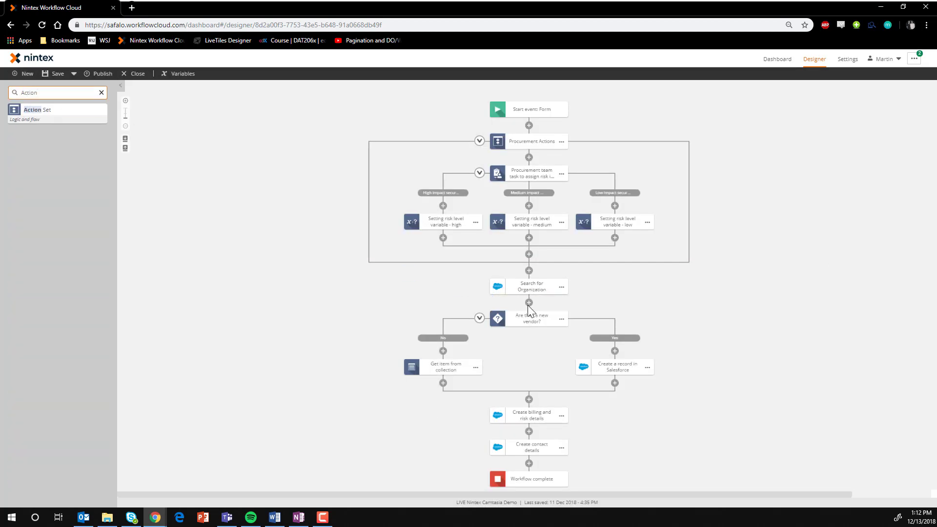
# Group the organization search, vendor branch and record creation actions in an Action Set named Salesforce Actions
pyautogui.moveTo(529, 305); pyautogui.dragTo(526, 301)
pyautogui.click(531, 257)
pyautogui.write('Salesforce Actions')
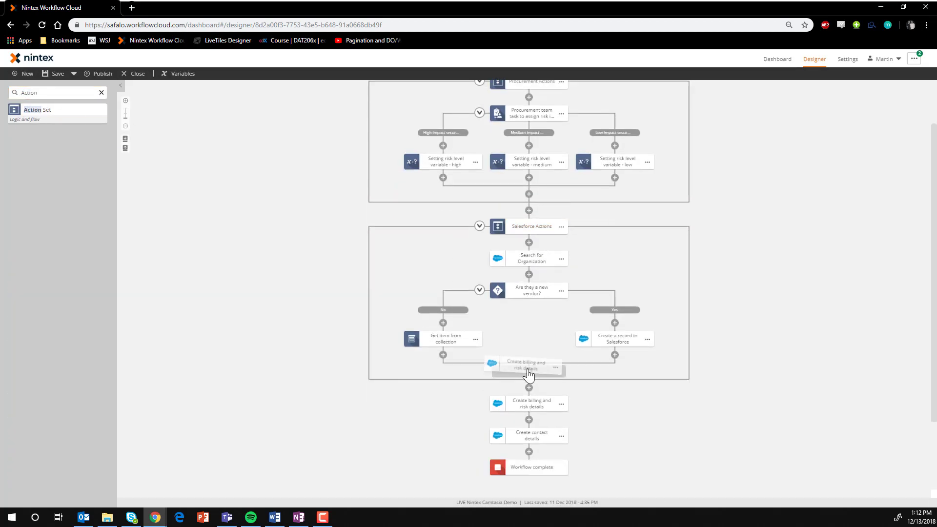
pyautogui.scroll(-1, 489, 257)
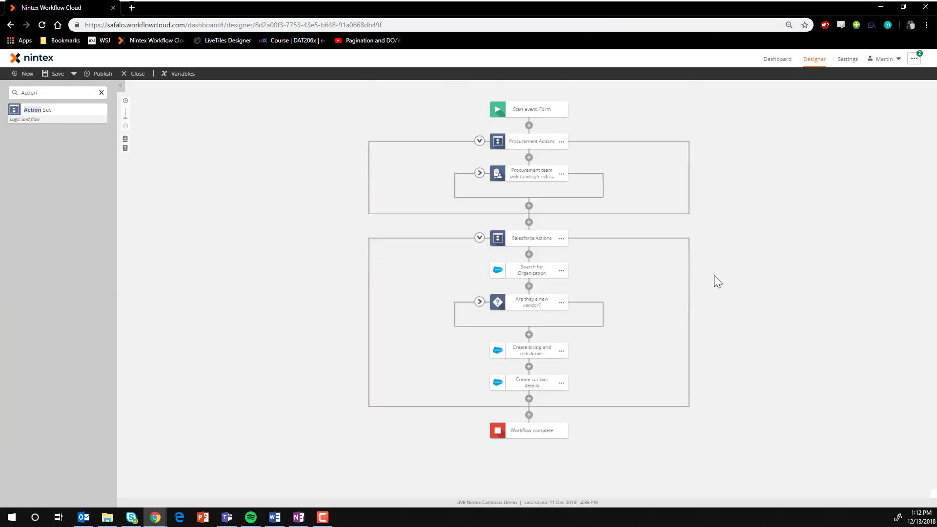
# Add a Send an email action below the Salesforce Actions set and name it Account Billing Set Up
pyautogui.click(101, 93)
pyautogui.write('Email')
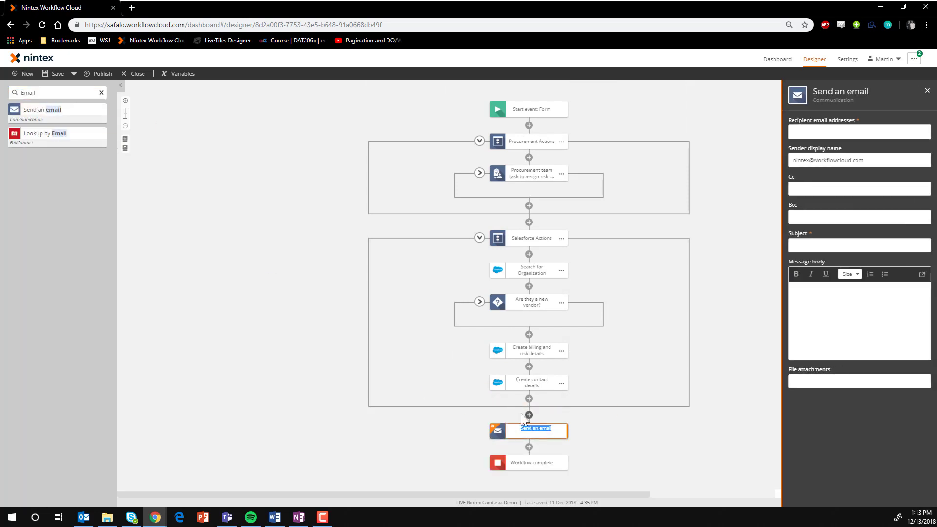
pyautogui.write('p')
pyautogui.click(222, 353)
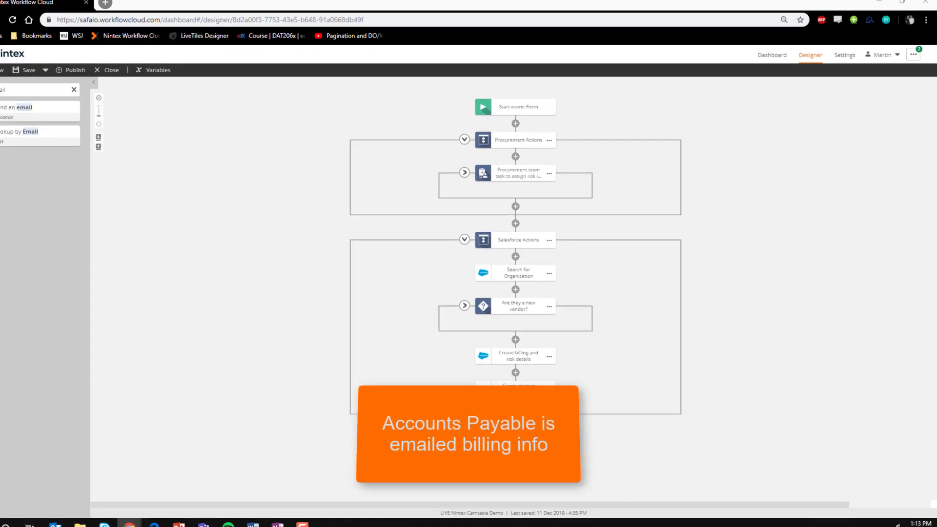
# Enter the accounting recipient's email and the subject "Accounts Payable set up information for" followed by the Company Name legal variable
pyautogui.click(532, 431)
pyautogui.click(809, 132)
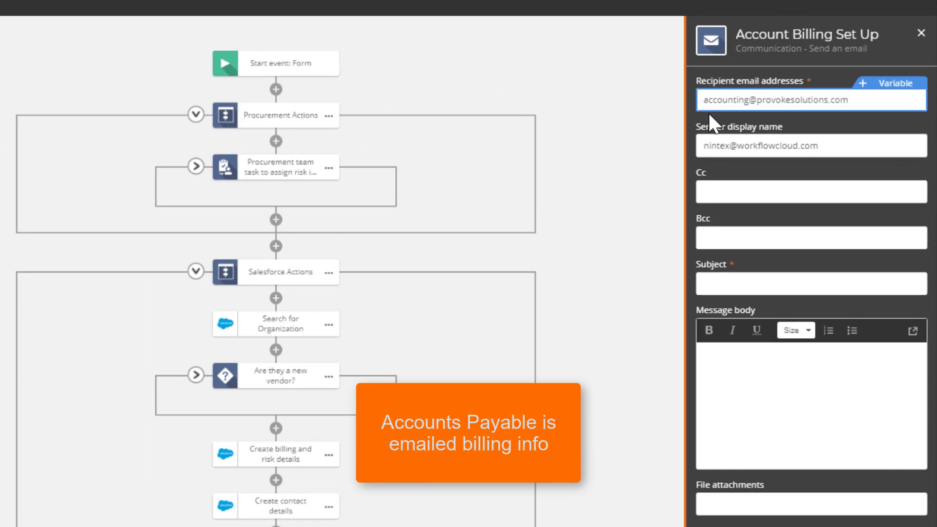
pyautogui.click(730, 283)
pyautogui.write('Accounts Payable set up information for')
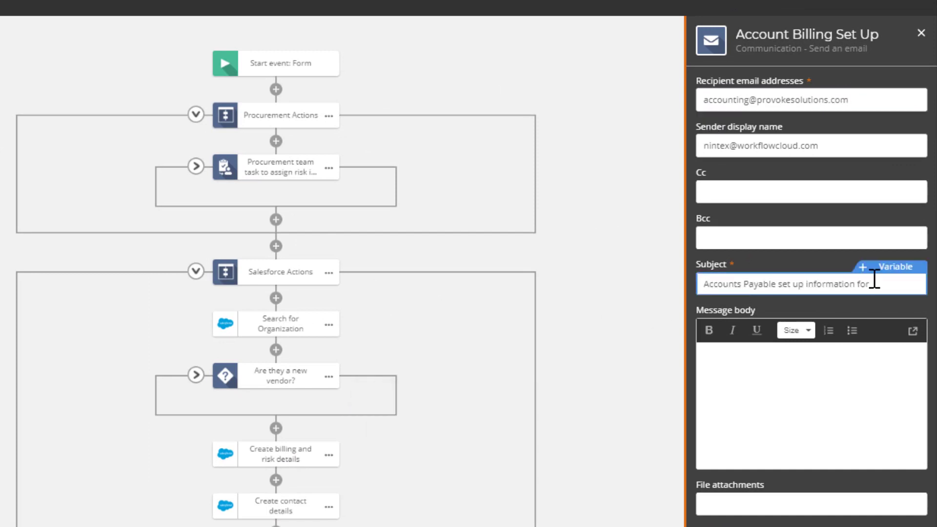
pyautogui.click(890, 266)
pyautogui.click(483, 125)
# Paste the billing update message into the email body and replace its placeholders with the company, contact, account number and routing number variables
pyautogui.click(733, 395)
pyautogui.hotkey('ctrl', 'v')
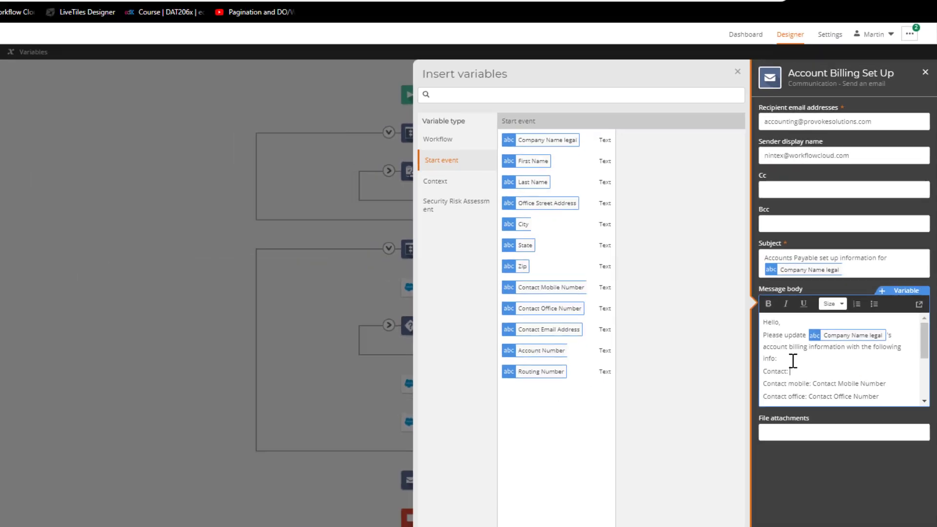
pyautogui.click(479, 181)
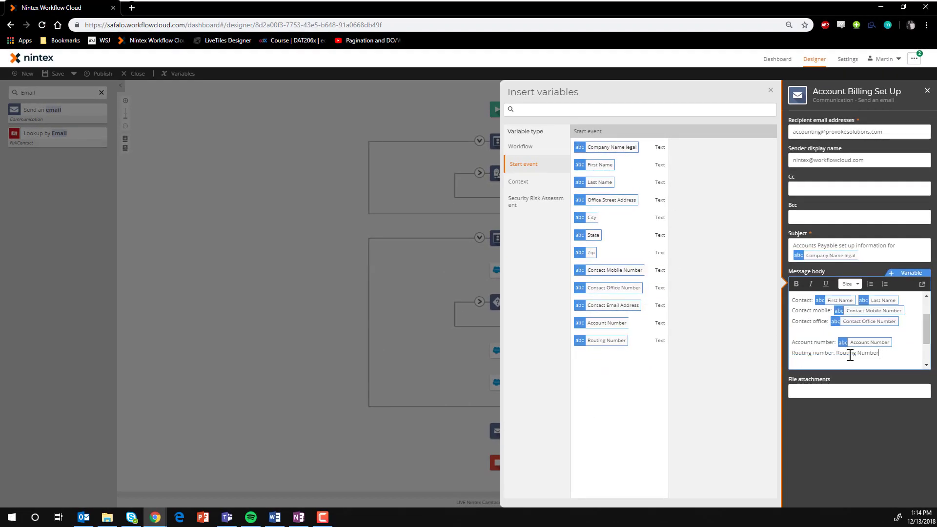
pyautogui.click(245, 371)
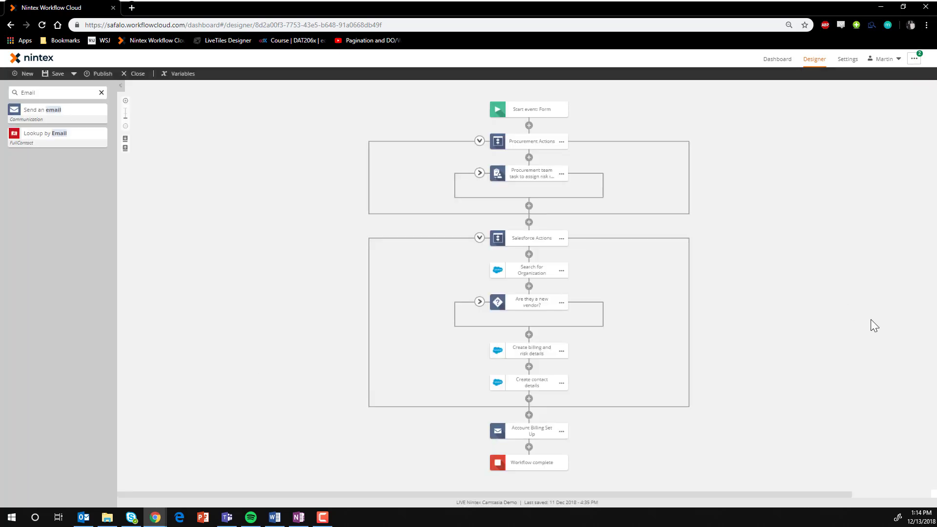
# Add a Branch by value action after Account Billing Set Up and name it "Generate legal docs based on impact level"
pyautogui.click(101, 93)
pyautogui.write('branch')
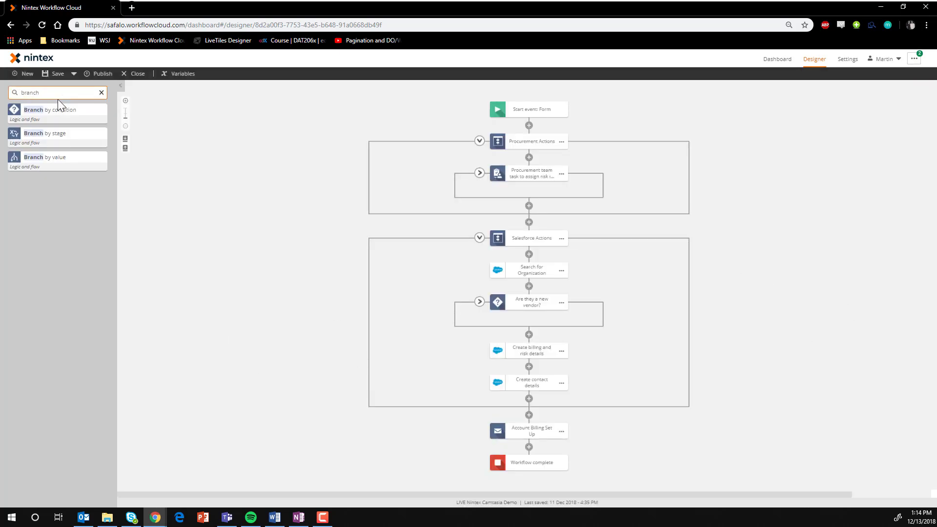
pyautogui.moveTo(541, 447); pyautogui.dragTo(541, 447)
pyautogui.scroll(-3, 537, 342)
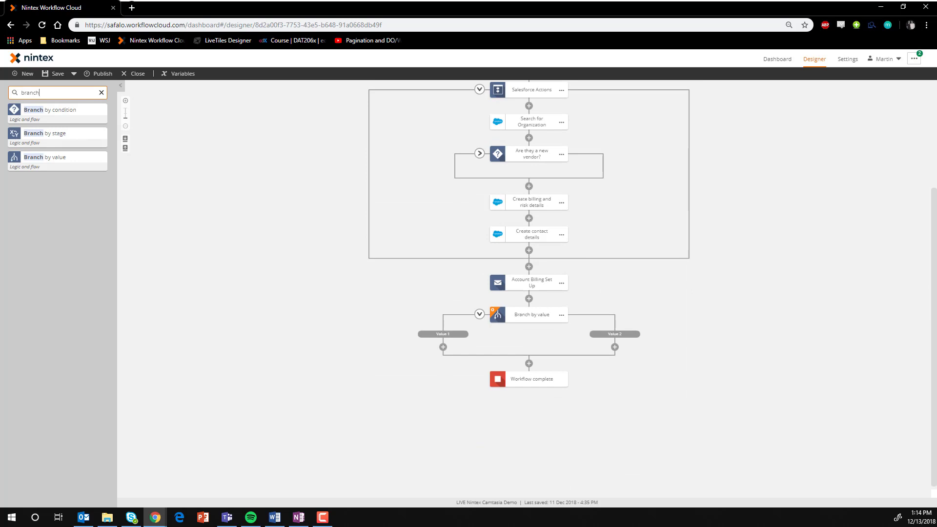
pyautogui.click(526, 317)
pyautogui.write('Generate legal docs based on impact level')
pyautogui.press('Return')
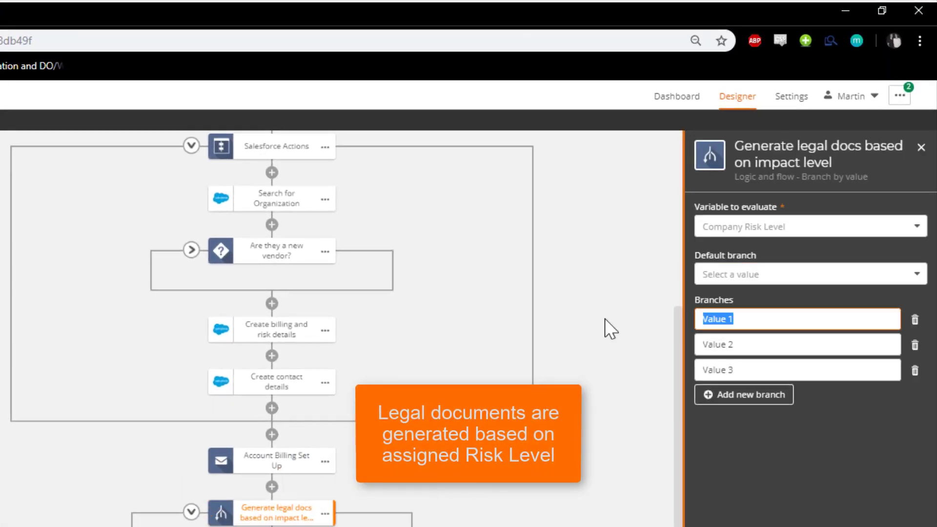
# Evaluate Company Risk Level with the branches High, Medium and Low, and choose a default branch
pyautogui.write('High')
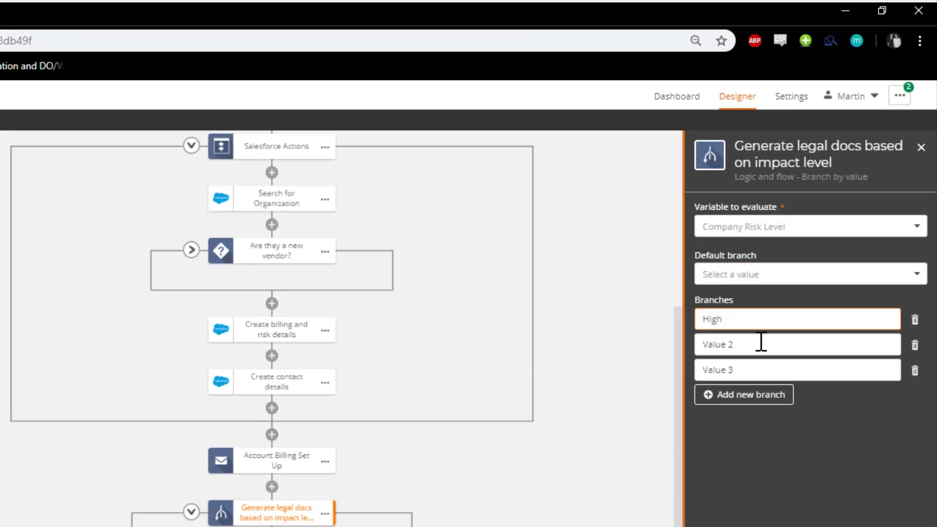
pyautogui.press('Tab')
pyautogui.write('Low')
pyautogui.click(810, 274)
pyautogui.click(732, 337)
pyautogui.click(697, 410)
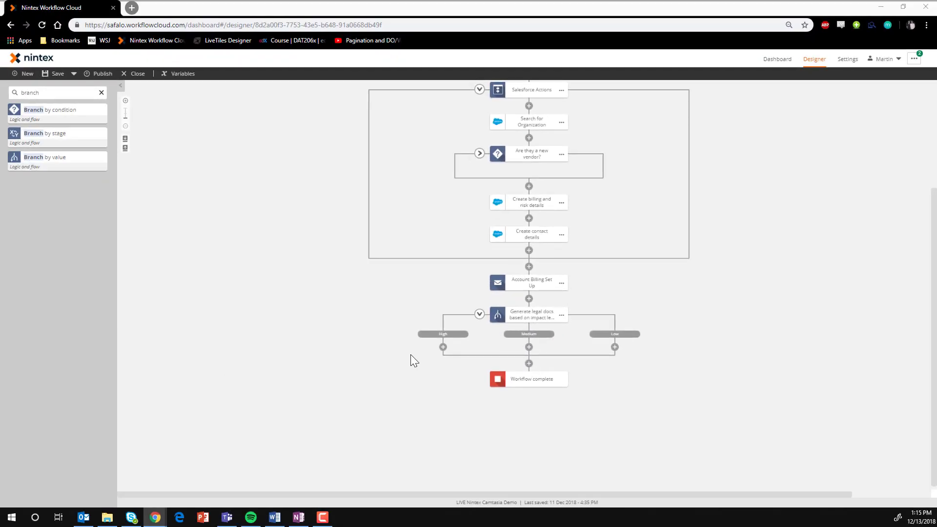
# Add a Generate document action to the Low branch and select the account owner's Box connection
pyautogui.doubleClick(55, 92)
pyautogui.write('docu')
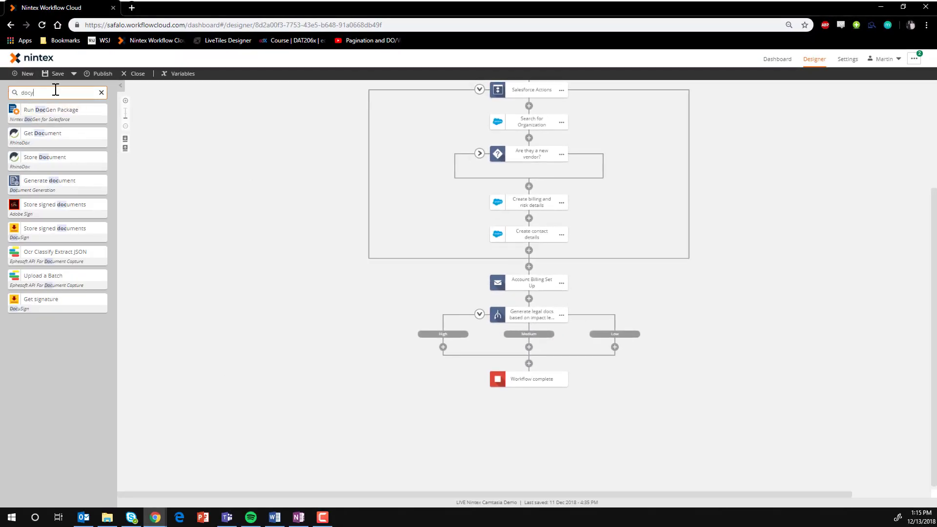
pyautogui.write('ment')
pyautogui.moveTo(53, 158); pyautogui.dragTo(615, 347)
pyautogui.click(849, 168)
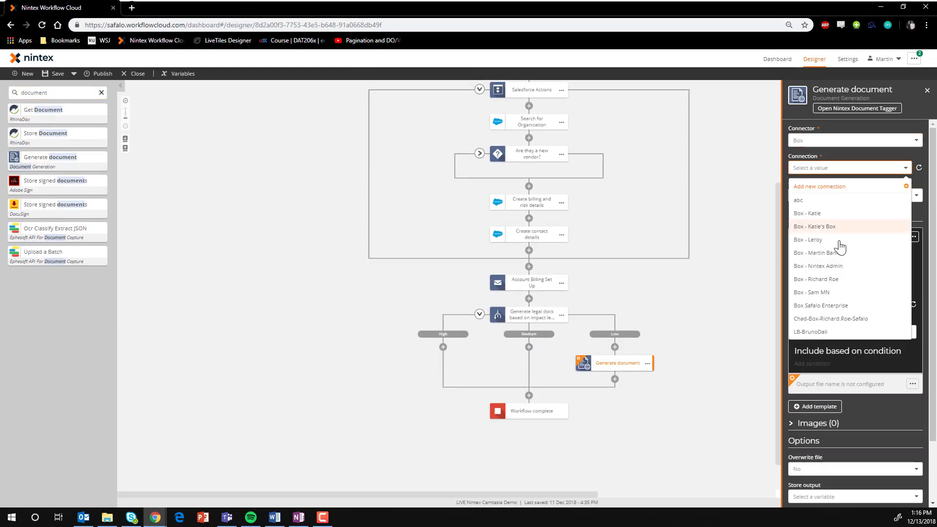
pyautogui.click(839, 253)
# Choose W9 Template.docx from /Nintex vs Flow Demo/Templates/Doc Templates as the document template
pyautogui.scroll(-2, 837, 234)
pyautogui.click(812, 232)
pyautogui.click(843, 305)
pyautogui.click(873, 288)
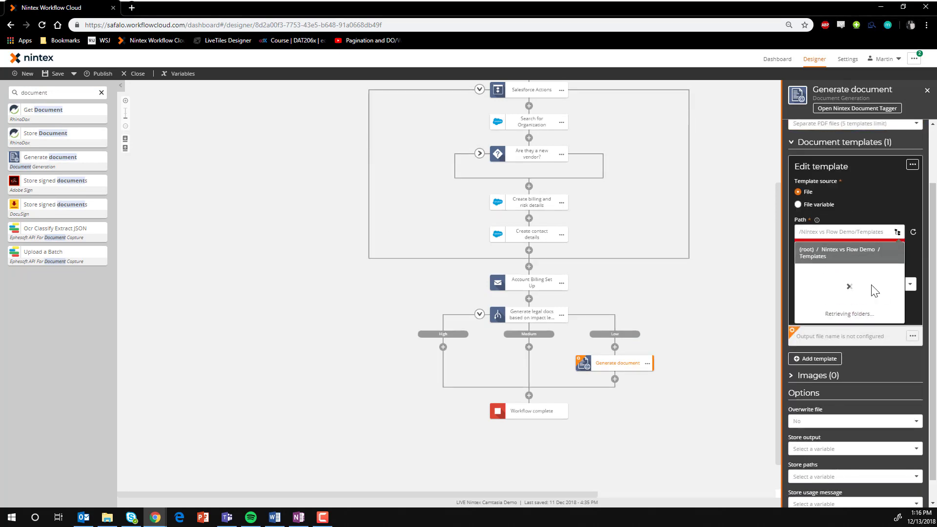
pyautogui.click(853, 294)
pyautogui.click(854, 297)
pyautogui.click(913, 165)
# Set the W9 output file name to "W9_" followed by the Company Name legal variable
pyautogui.click(866, 272)
pyautogui.click(867, 300)
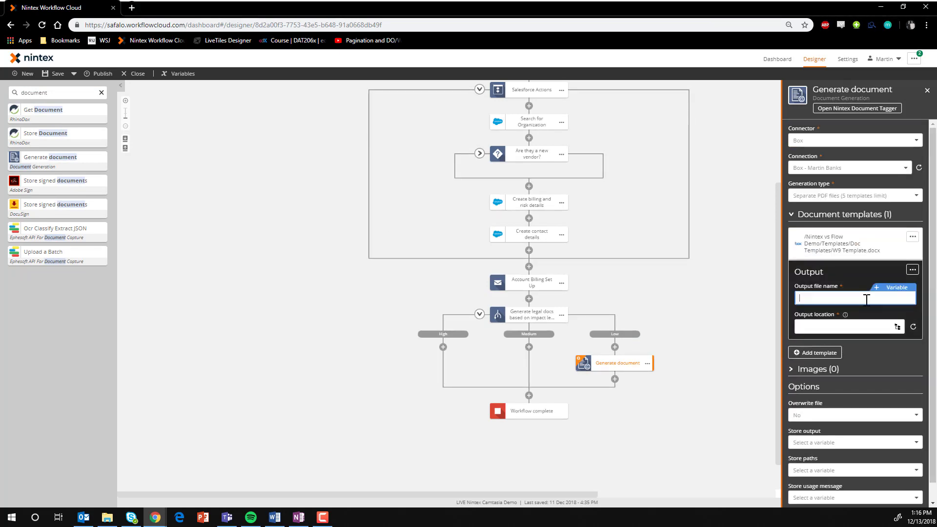
pyautogui.write('W9_')
pyautogui.click(896, 287)
pyautogui.click(550, 162)
pyautogui.click(612, 147)
# Set the output location to /Nintex vs Flow Demo/NWC Uploads, allow overwriting and store the output in Legal Documents
pyautogui.click(898, 328)
pyautogui.click(852, 370)
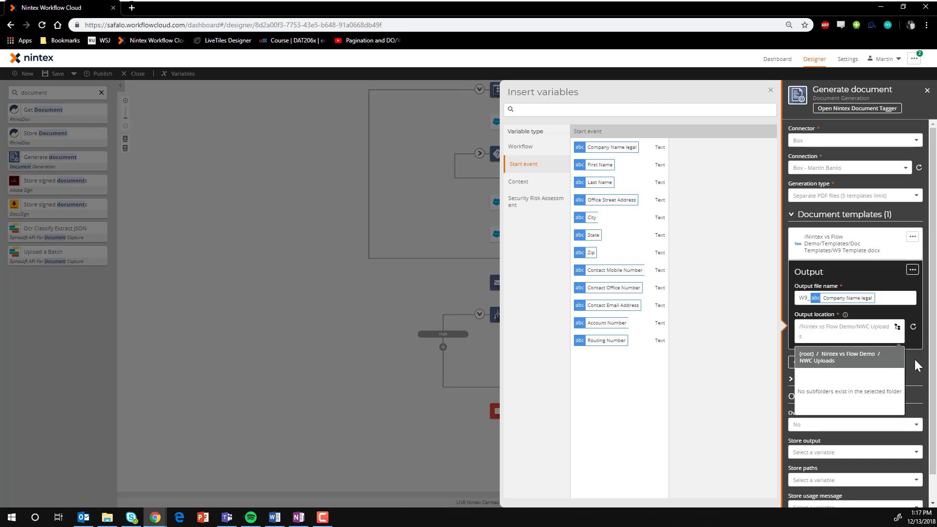
pyautogui.click(916, 363)
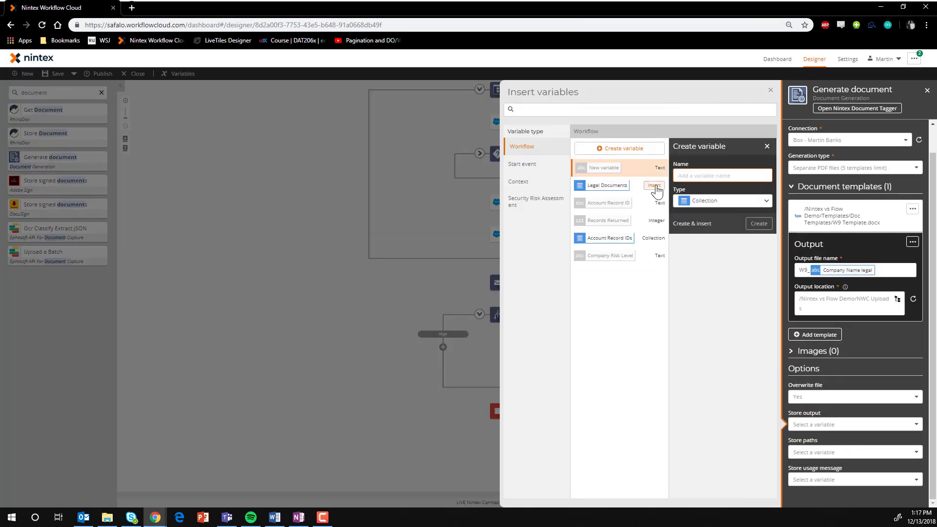
pyautogui.click(655, 186)
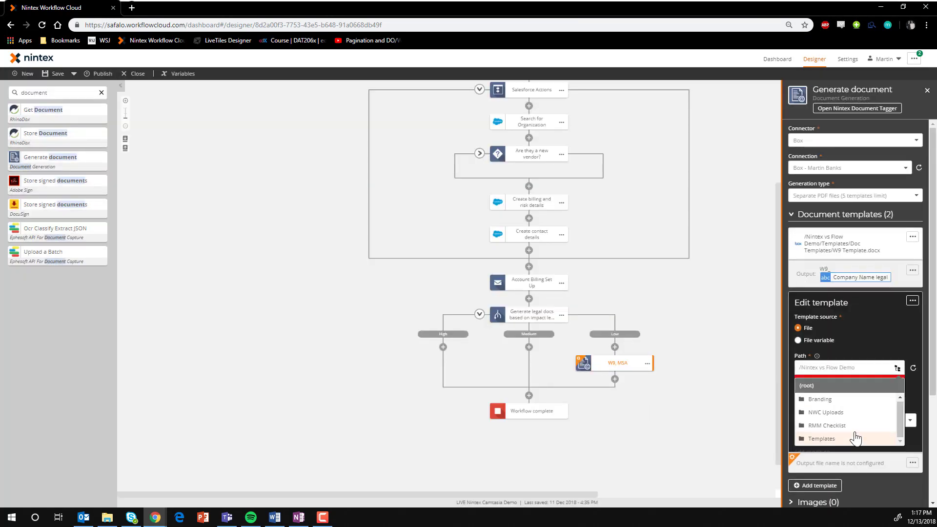
# Add MSA Template.docx as a second template with the output name "MSA_" followed by the Company Name legal variable
pyautogui.click(851, 453)
pyautogui.click(853, 261)
pyautogui.click(868, 262)
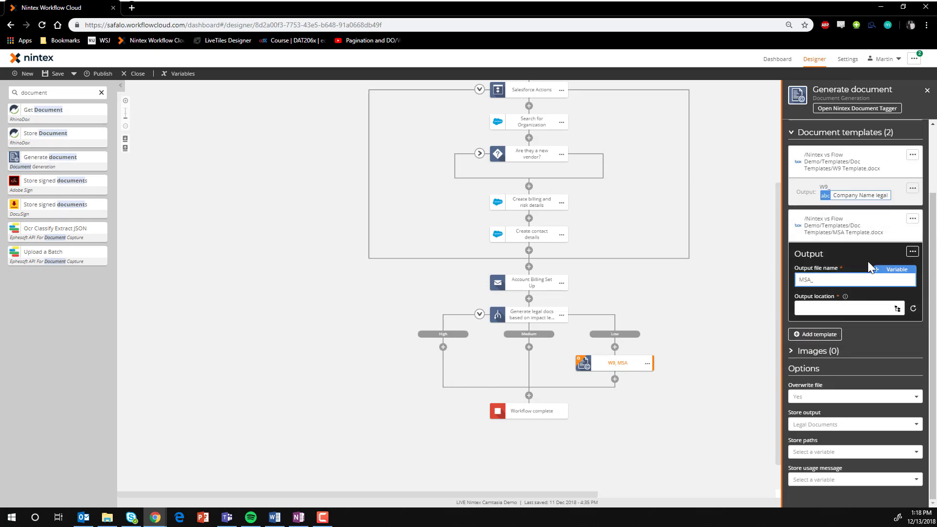
pyautogui.click(868, 261)
# Copy the W9, MSA action to the Medium branch as "W9, MSA, SLA, NDA" and add SLA Template.docx to it
pyautogui.click(648, 363)
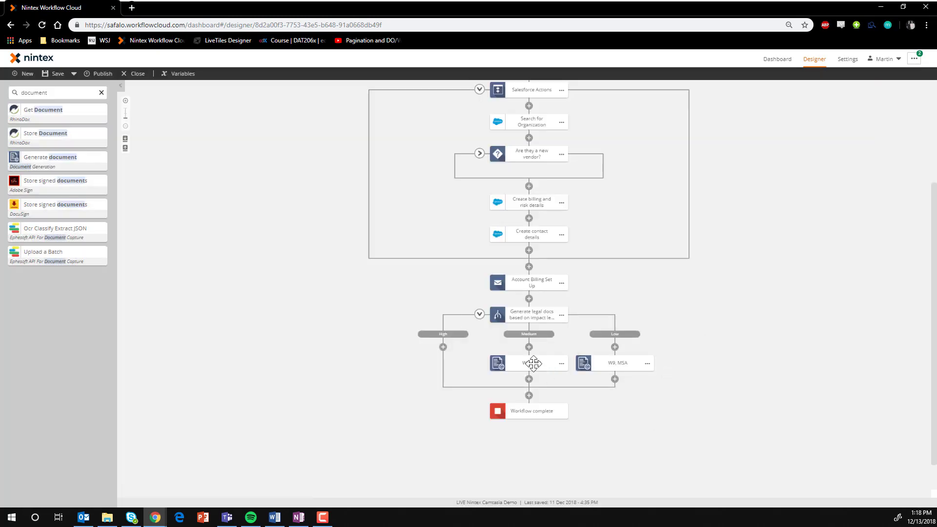
pyautogui.doubleClick(534, 363)
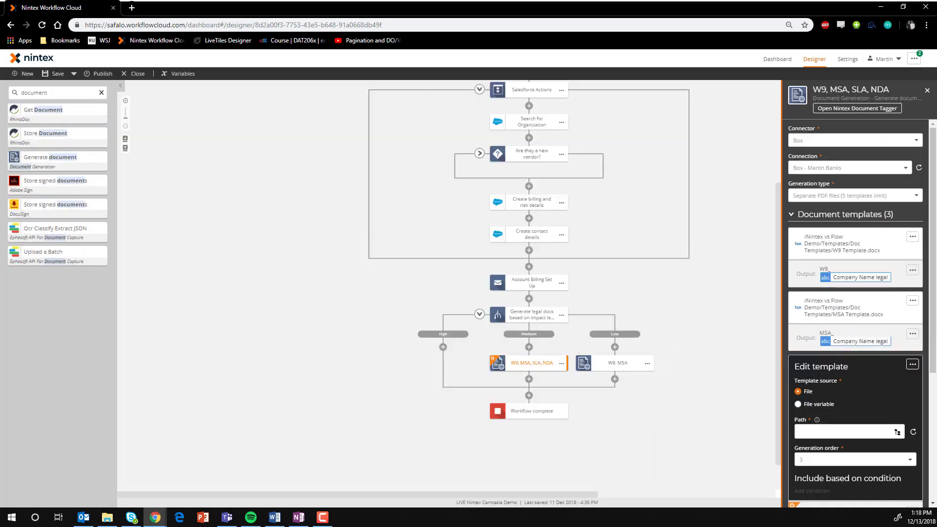
pyautogui.click(873, 318)
pyautogui.click(840, 380)
pyautogui.click(840, 405)
# Name the SLA output "SLA_" followed by the Company Name legal variable and save it to /Nintex vs Flow Demo/NWC Uploads
pyautogui.click(874, 280)
pyautogui.click(893, 269)
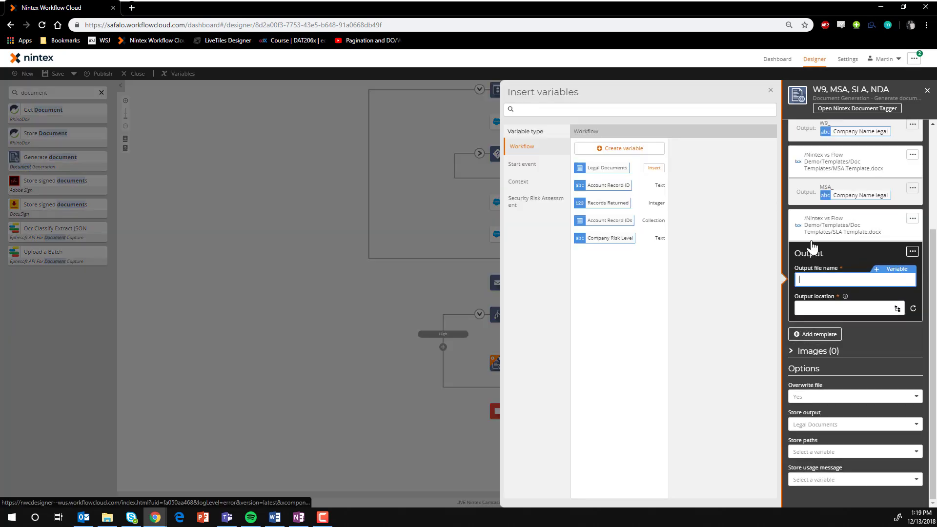
pyautogui.write('SLA_')
pyautogui.click(523, 164)
pyautogui.click(608, 148)
pyautogui.click(897, 308)
pyautogui.click(771, 90)
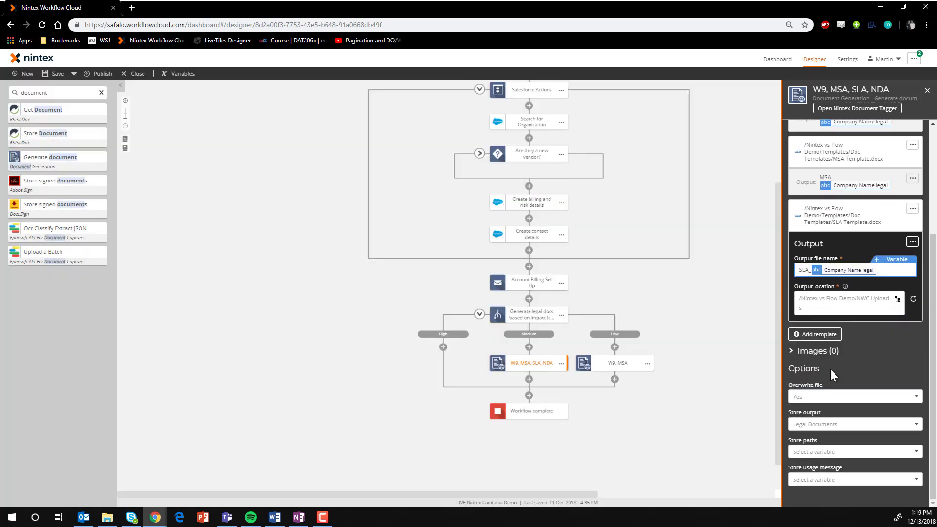
pyautogui.click(927, 90)
# Add NDA Template.docx as the fourth template of the Medium branch's document action
pyautogui.click(531, 363)
pyautogui.click(815, 428)
pyautogui.click(897, 232)
pyautogui.click(843, 305)
pyautogui.click(852, 349)
# Name the NDA output "NDA_" followed by the Company Name legal variable and choose its output folder
pyautogui.write('NDA_')
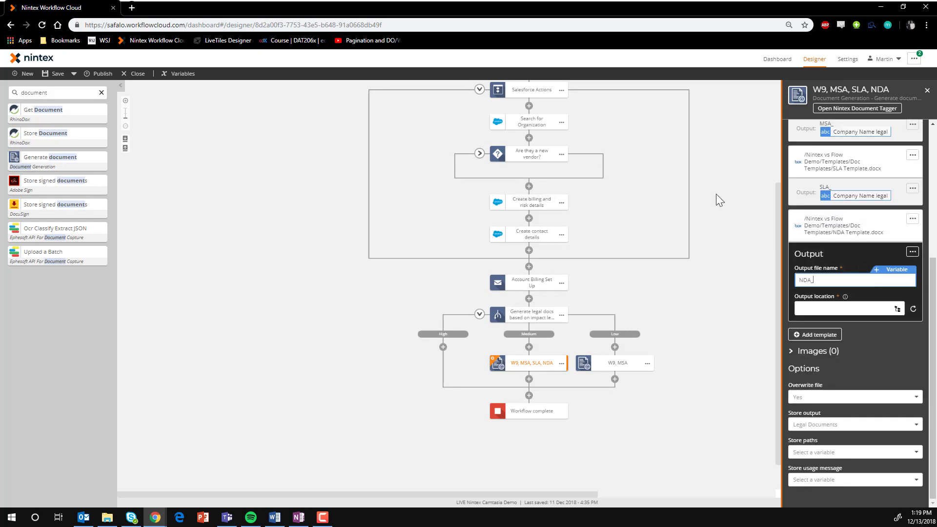
pyautogui.click(892, 269)
pyautogui.click(610, 147)
pyautogui.click(898, 309)
pyautogui.click(843, 348)
pyautogui.click(844, 351)
pyautogui.click(927, 91)
# Copy the Medium branch's document action to the High branch and rename the copy "W9, MSA, SLA, NDA, DSPA"
pyautogui.click(562, 364)
pyautogui.click(566, 383)
pyautogui.click(443, 347)
pyautogui.click(450, 363)
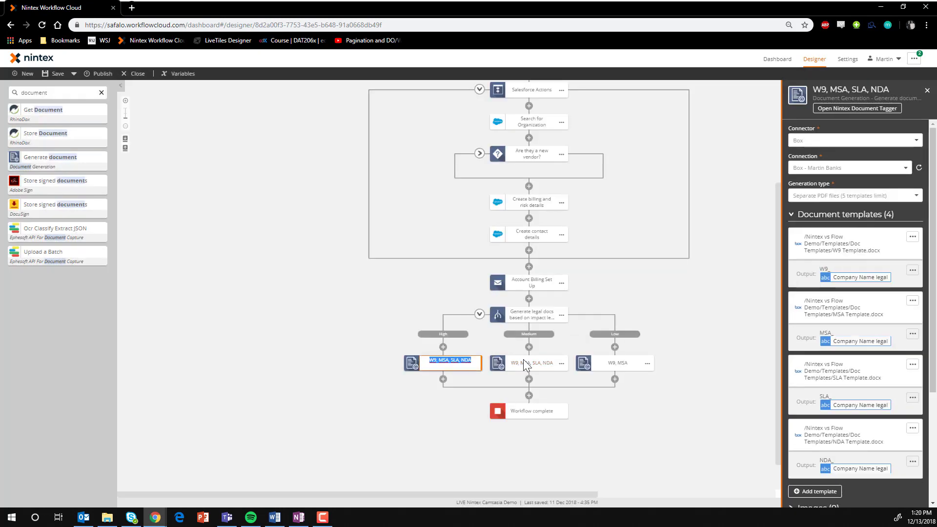
pyautogui.scroll(-6, 918, 256)
pyautogui.click(446, 364)
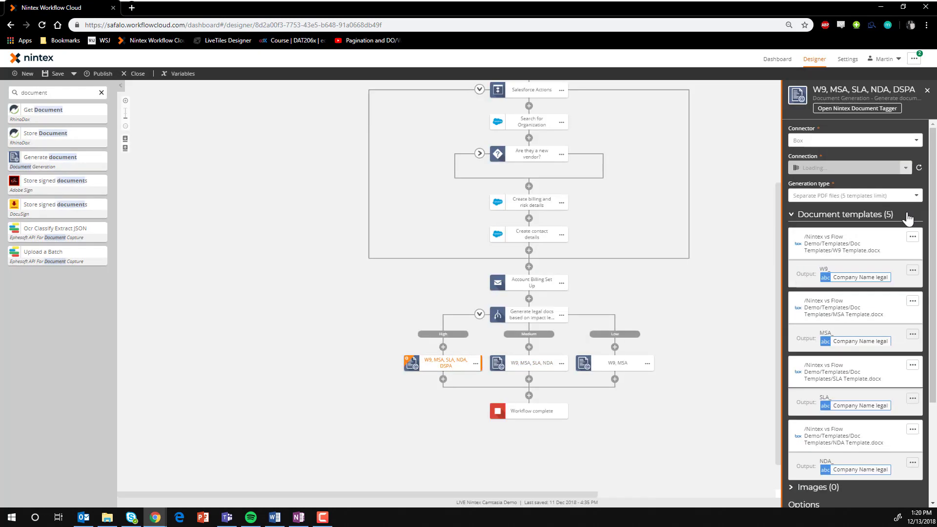
# Add DSPA Template.docx from the Doc Templates folder as the fifth template of the High branch's action
pyautogui.click(908, 217)
pyautogui.click(898, 379)
pyautogui.click(866, 449)
pyautogui.click(856, 424)
pyautogui.click(851, 499)
# Name the DSPA output "DSPA_" followed by the Company Name legal variable and choose its output folder
pyautogui.click(884, 299)
pyautogui.write('DSPA_')
pyautogui.click(897, 288)
pyautogui.click(615, 149)
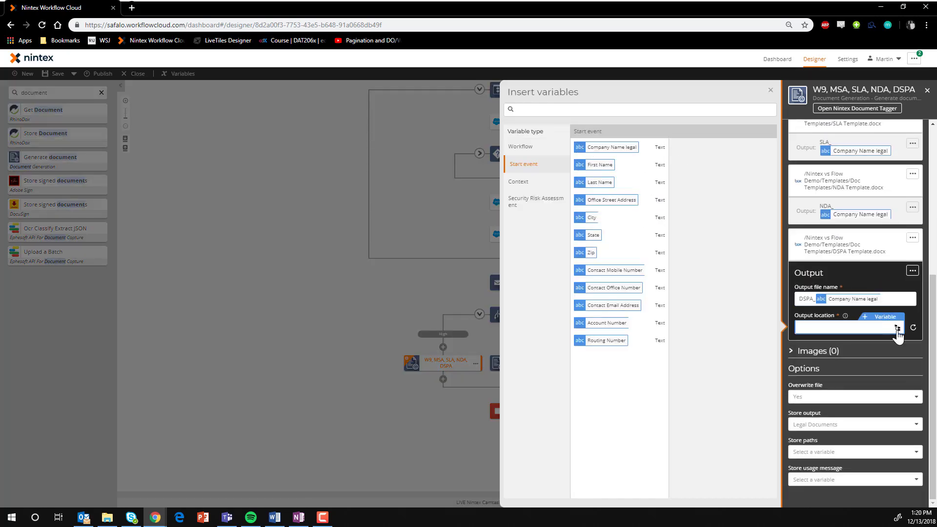
pyautogui.click(770, 93)
pyautogui.click(927, 91)
pyautogui.click(432, 362)
pyautogui.click(851, 328)
pyautogui.click(897, 379)
pyautogui.click(852, 451)
pyautogui.click(927, 90)
# Add an Action Set named "Legal Doc Gen Actions" after Account Billing Set Up and move the legal document branch into it
pyautogui.scroll(-1, 760, 414)
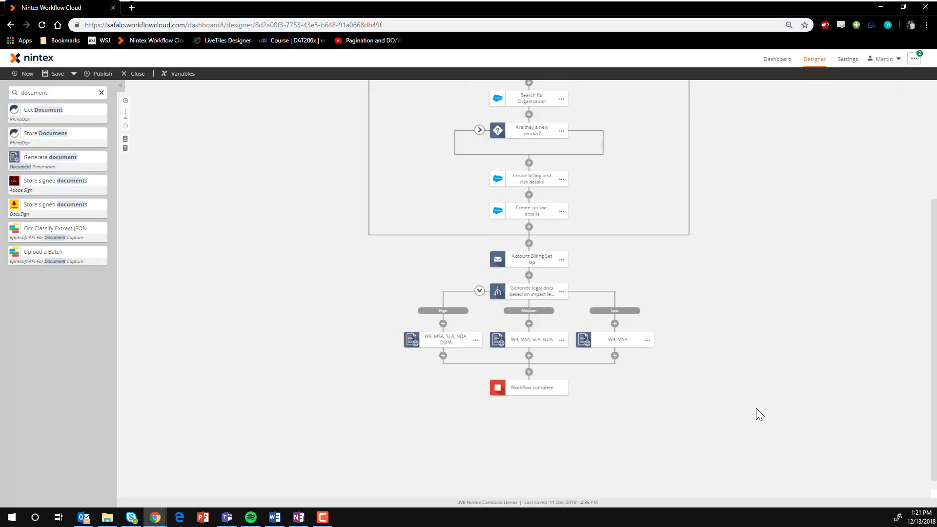
pyautogui.tripleClick(75, 93)
pyautogui.write('Legal')
pyautogui.press('BackSpace')
pyautogui.press('BackSpace')
pyautogui.press('BackSpace')
pyautogui.press('BackSpace')
pyautogui.press('BackSpace')
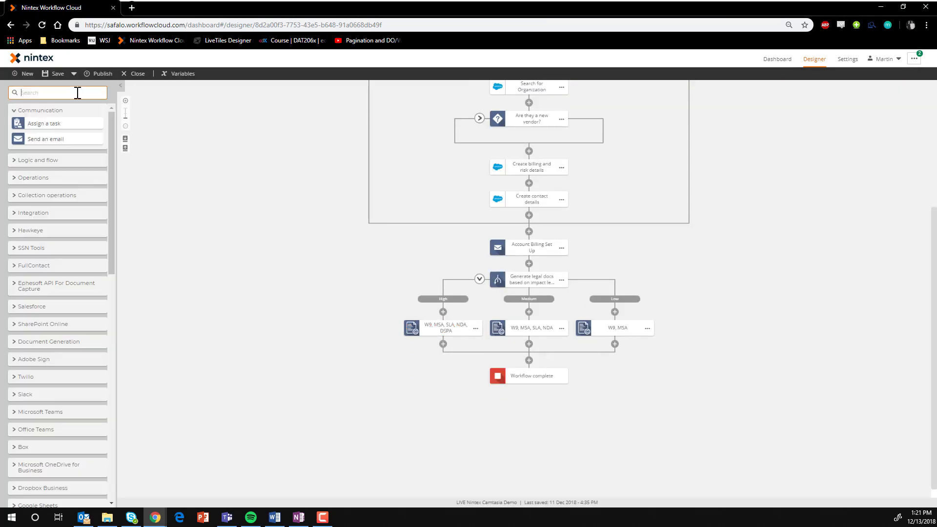
pyautogui.write('Action')
pyautogui.moveTo(41, 110); pyautogui.dragTo(529, 264)
pyautogui.moveTo(534, 332); pyautogui.dragTo(534, 296)
pyautogui.doubleClick(531, 272)
pyautogui.write('Legal Doc Gen Actions')
pyautogui.click(714, 258)
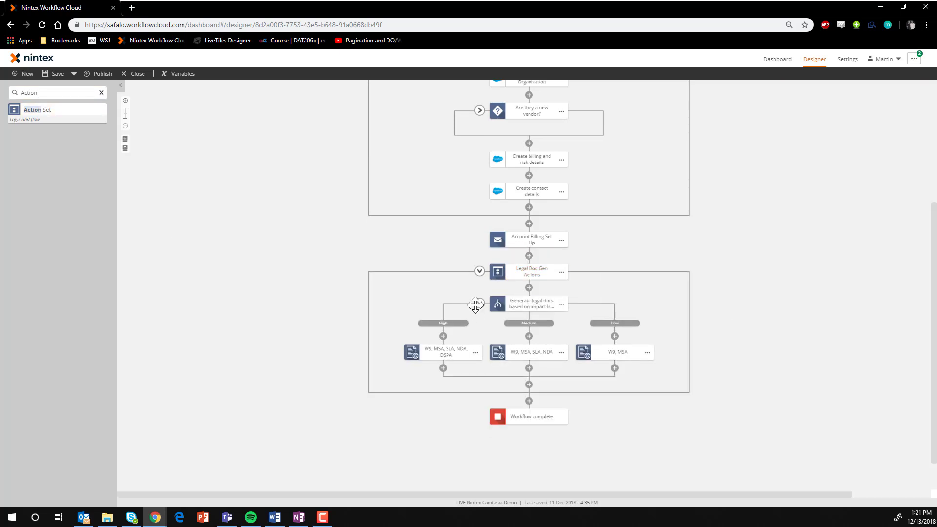
# Collapse the legal document branch and add a Branch by stage action named "Review Documents" after the action set
pyautogui.click(478, 304)
pyautogui.tripleClick(68, 93)
pyautogui.write('Stage')
pyautogui.moveTo(67, 108); pyautogui.dragTo(529, 360)
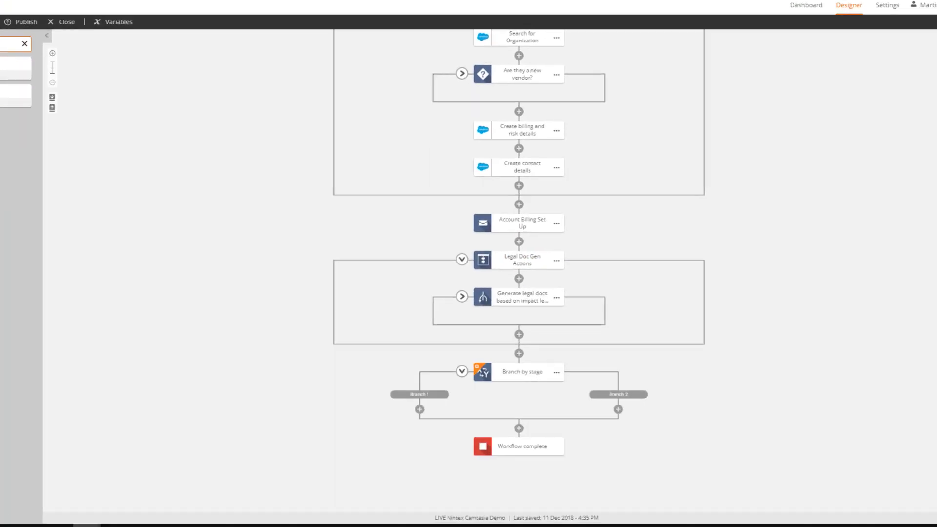
pyautogui.doubleClick(536, 376)
pyautogui.write('Review Documents')
# Name the two stages of Review Documents "Legal" and "Procurement"
pyautogui.tripleClick(911, 48)
pyautogui.write('Legal')
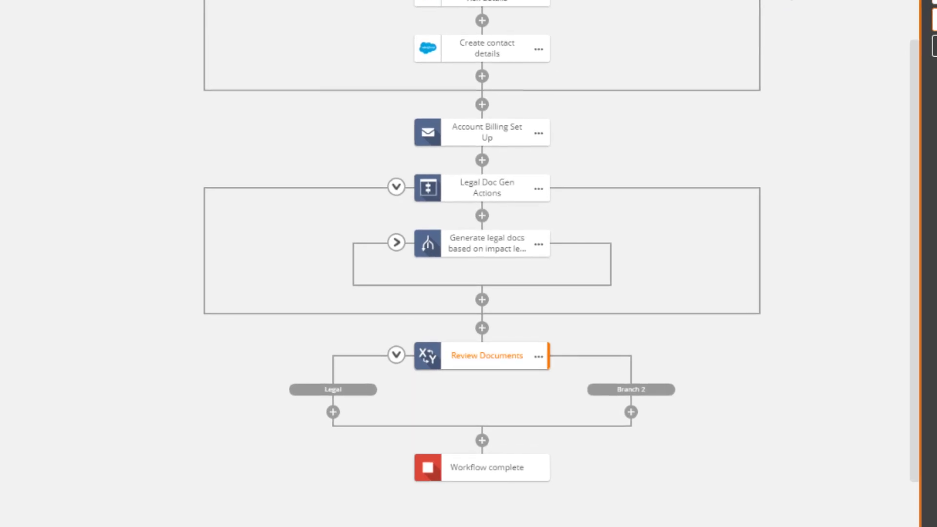
pyautogui.tripleClick(910, 71)
pyautogui.write('Procurement')
pyautogui.scroll(-2, 497, 263)
pyautogui.click(781, 195)
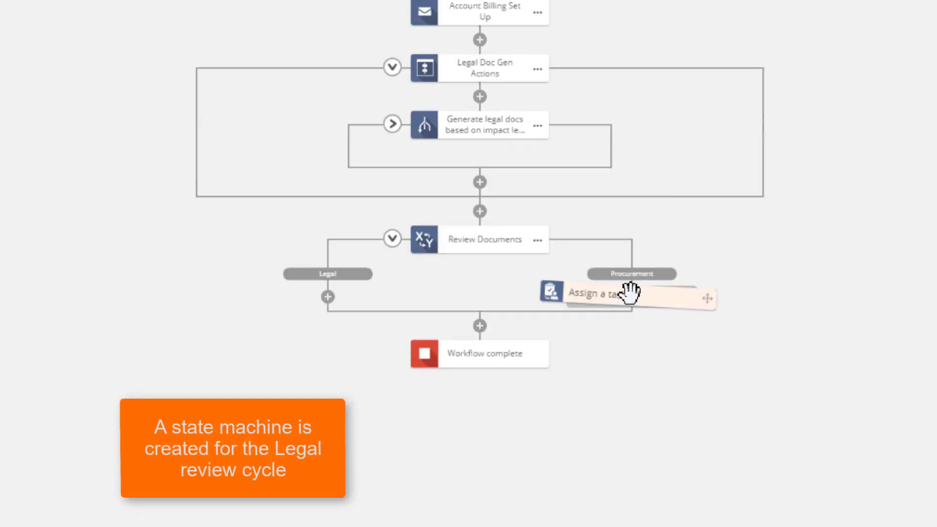
# Add a form-based Assign a task action named "Procurement Response" to the Procurement branch and enter the procurement team's email as assignee
pyautogui.moveTo(629, 293); pyautogui.dragTo(631, 297)
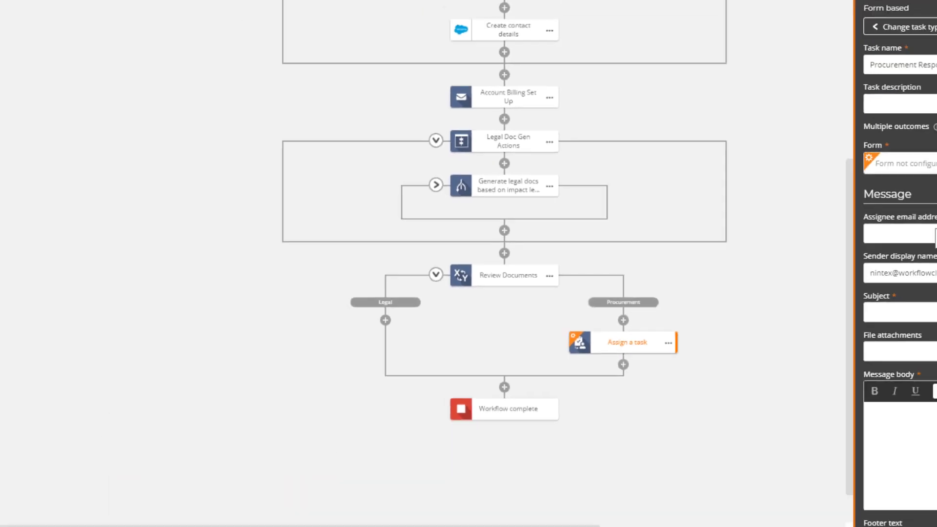
pyautogui.click(848, 280)
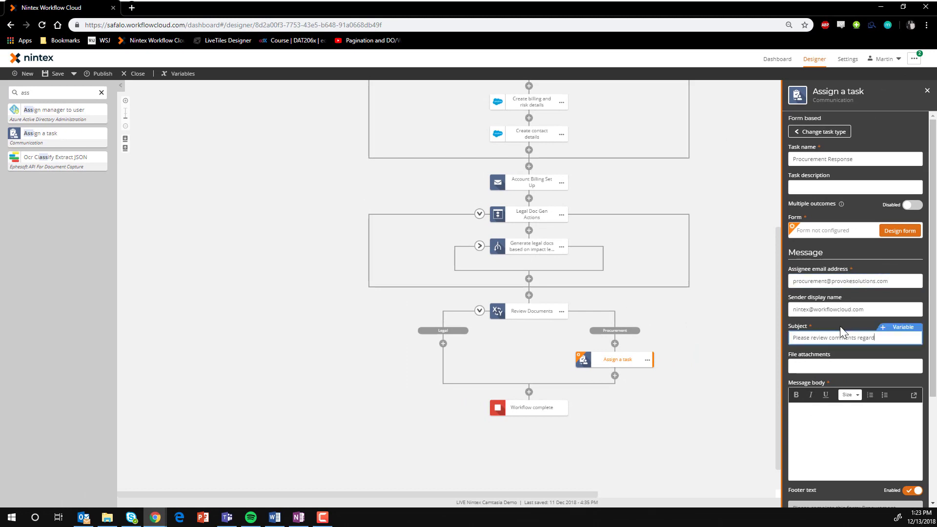
pyautogui.write('ing legal documents for')
# Set the task subject to "Please review comments regarding legal documents for" and insert the Company Name legal variable
pyautogui.click(900, 327)
pyautogui.click(530, 163)
pyautogui.click(614, 147)
# Enter the message asking to review the legal team's comments and replace its company placeholder with the Company Name legal variable
pyautogui.click(805, 387)
pyautogui.scroll(-4, 805, 387)
pyautogui.click(854, 311)
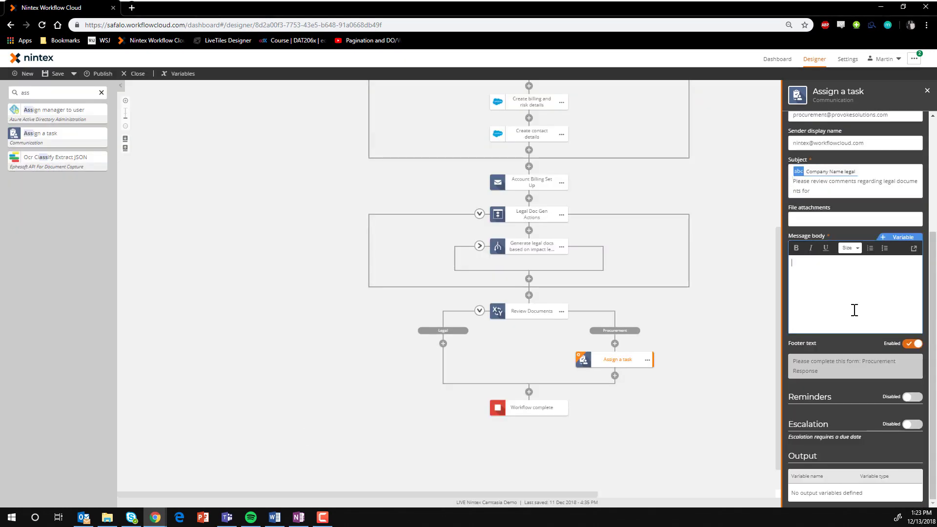
pyautogui.moveTo(873, 295); pyautogui.dragTo(818, 295)
pyautogui.press('BackSpace')
pyautogui.click(901, 237)
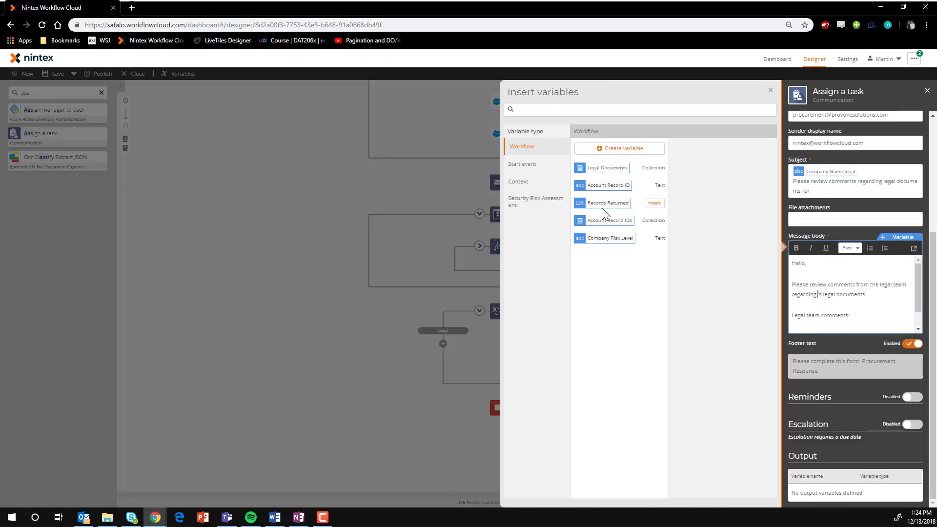
pyautogui.click(530, 163)
pyautogui.click(614, 147)
# Rename the Procurement branch's task action "Procurement review"
pyautogui.click(699, 364)
pyautogui.click(619, 359)
pyautogui.write('Procurement Response')
# Design the task form with a label reading "Procurement Team comments regarding" the Company Name legal variable "'s Legal Documents"
pyautogui.click(900, 231)
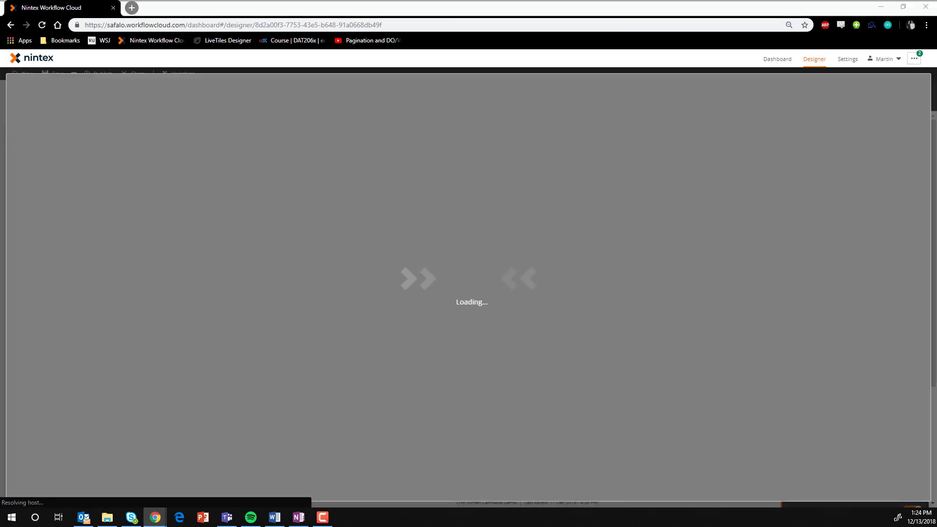
pyautogui.moveTo(41, 279); pyautogui.dragTo(349, 210)
pyautogui.click(827, 239)
pyautogui.write('Procurement Team comments regarding')
pyautogui.click(907, 176)
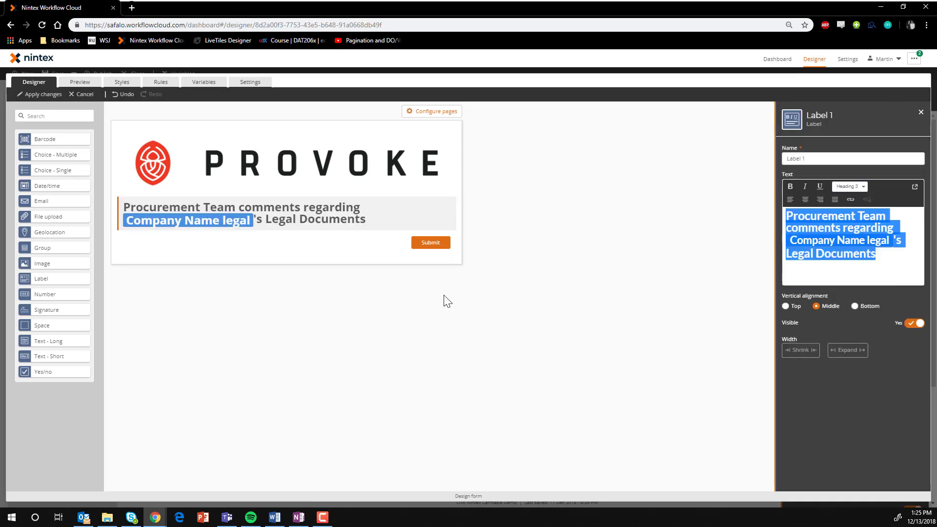
# Add a Text - Long control titled "comments" below the form's heading label
pyautogui.moveTo(48, 341); pyautogui.dragTo(182, 251)
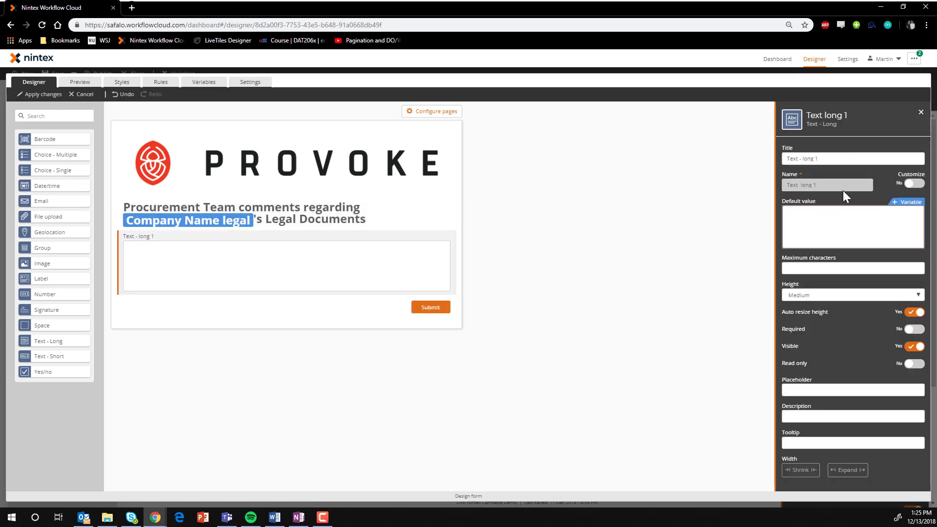
pyautogui.write('comments')
pyautogui.click(130, 125)
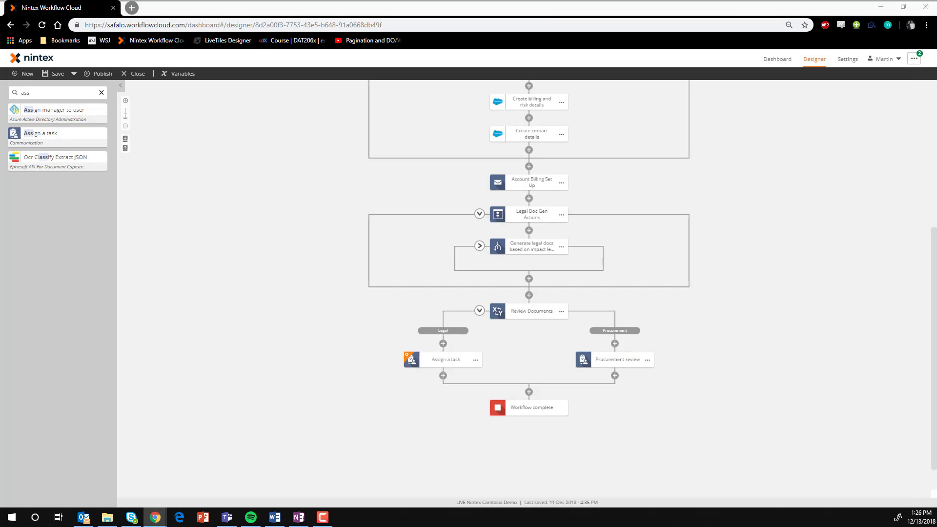
# Name the Legal branch's action "Legal department document review" and its task "Legal document review", with the outcomes "Send back to Procurement" and "Approve"
pyautogui.click(446, 363)
pyautogui.write('Legal department document review')
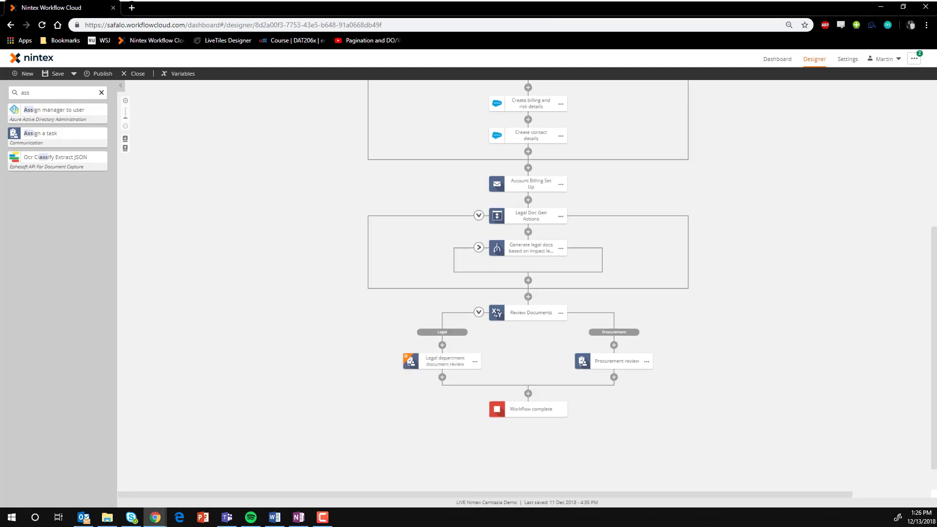
pyautogui.click(850, 181)
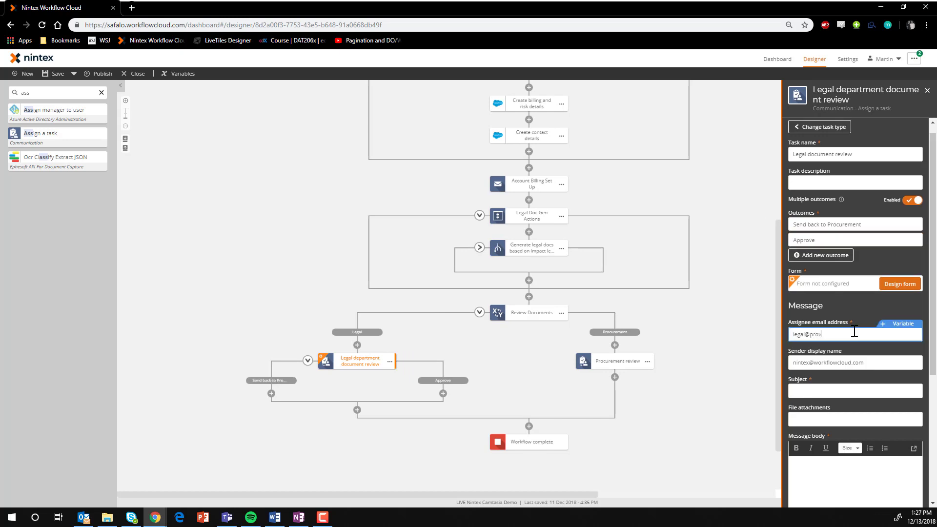
# Set the legal task's subject to "Legal Document review needed for" plus Company Name legal, and apply its form with a "Legal Review comments" field
pyautogui.click(852, 352)
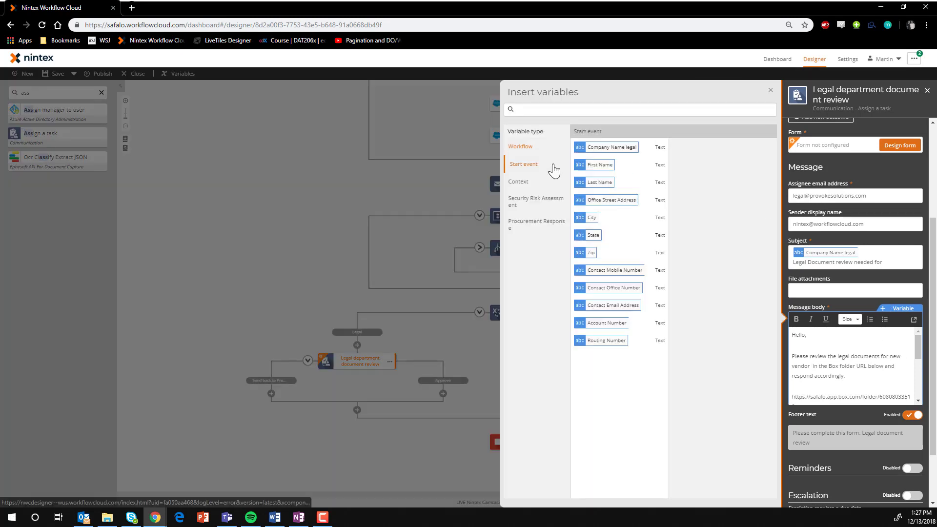
pyautogui.scroll(-3, 922, 380)
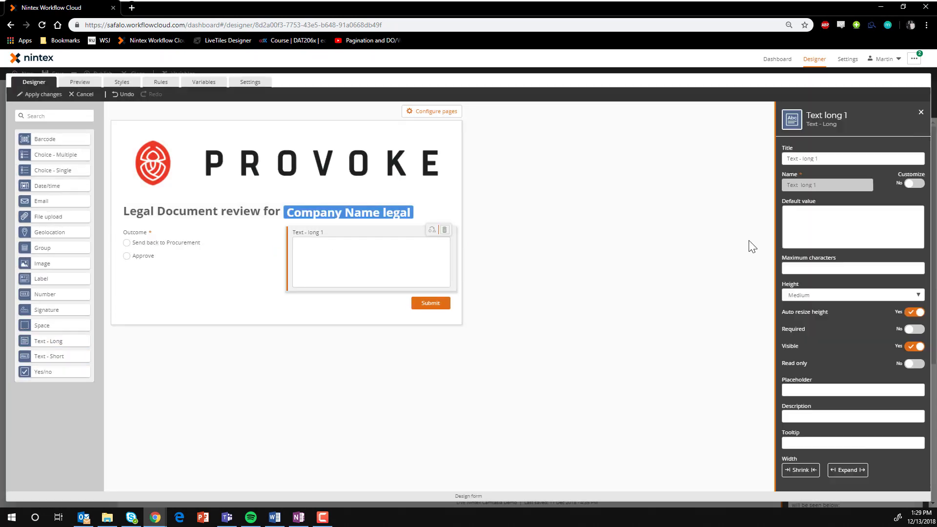
pyautogui.click(40, 94)
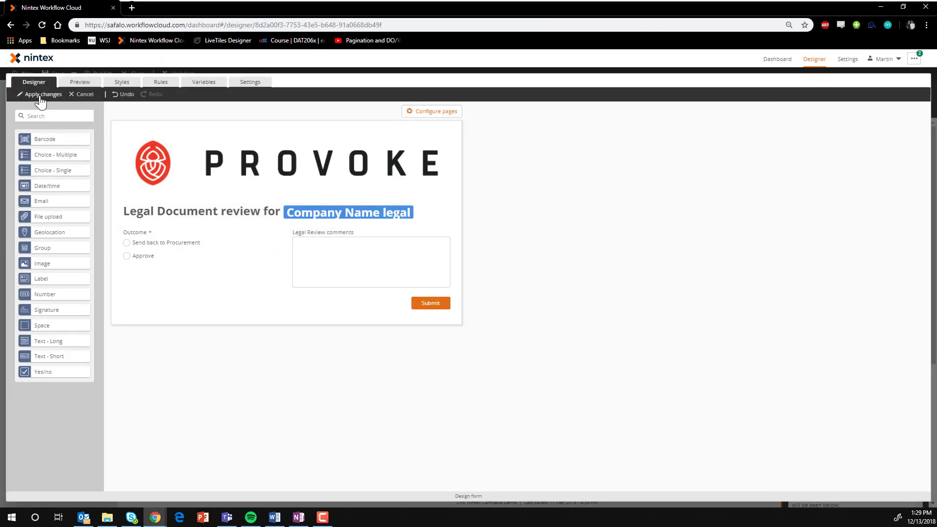
# Add a Change stage action under the Legal review's "Send back to Procurement" outcome
pyautogui.click(916, 237)
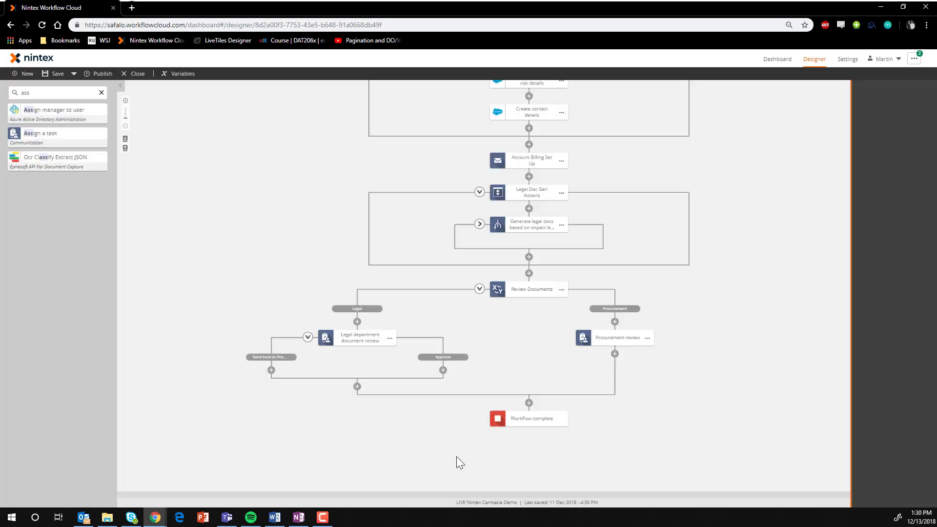
pyautogui.write('state')
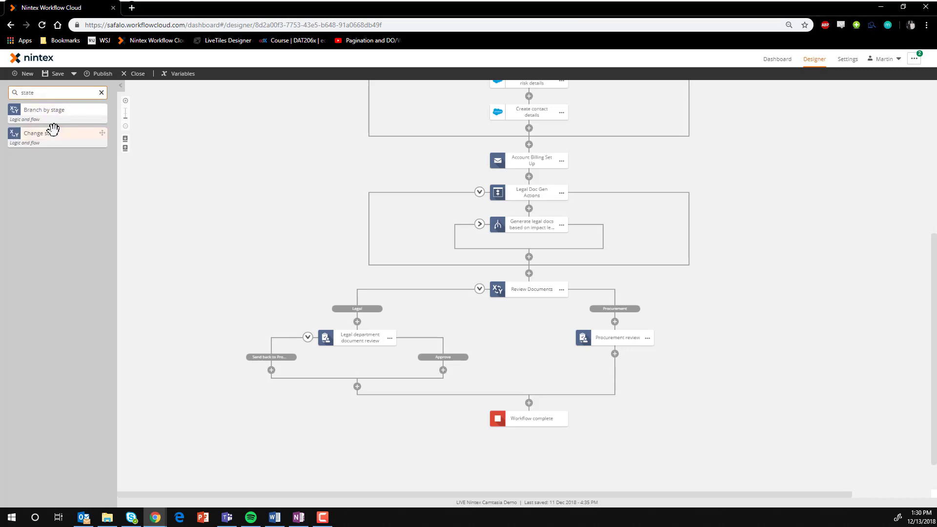
pyautogui.moveTo(277, 373); pyautogui.dragTo(274, 370)
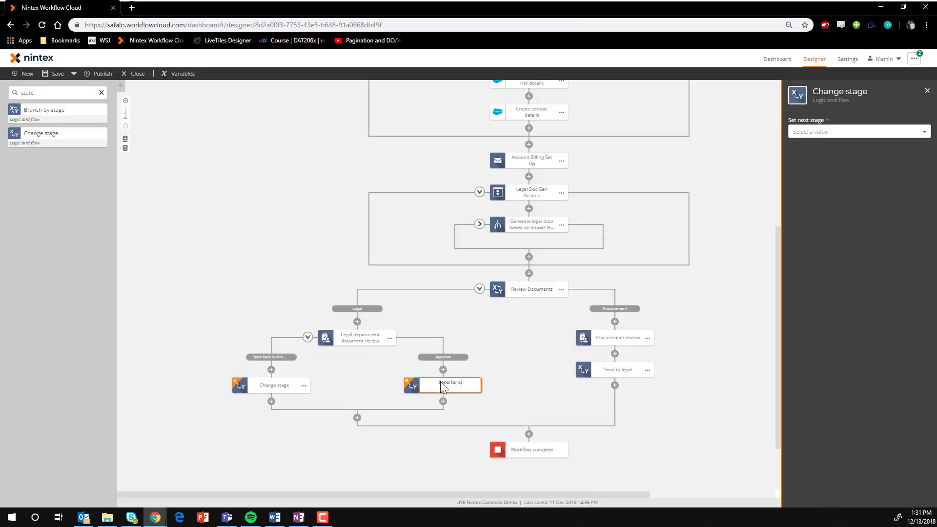
# Name the Approve outcome's stage change "Send for signature", set its next stage, and name the other outcome's action "Send to procurement"
pyautogui.write('gnature')
pyautogui.click(859, 132)
pyautogui.click(813, 190)
pyautogui.doubleClick(280, 386)
pyautogui.write('Send to procurement')
# Wrap the Review Documents branches in an Action Set named "Document Review"
pyautogui.click(10, 93)
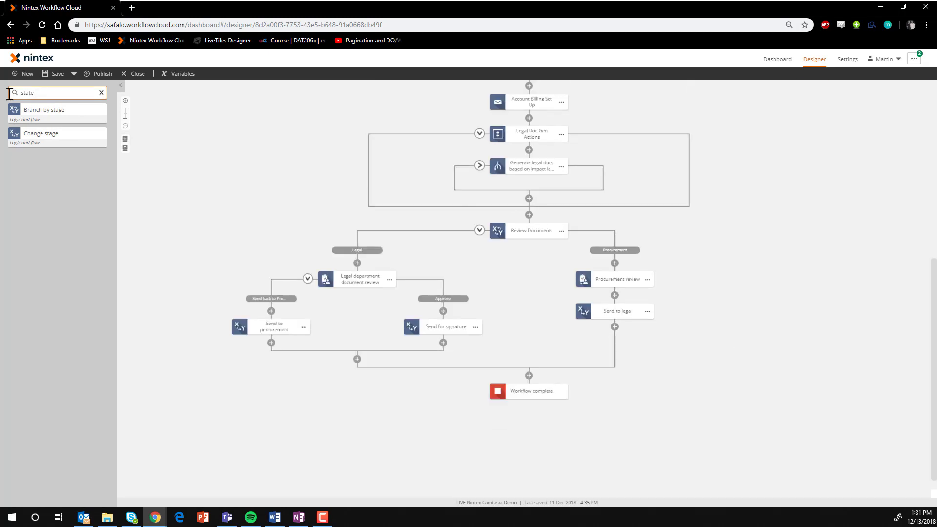
pyautogui.moveTo(527, 211); pyautogui.dragTo(528, 213)
pyautogui.write('Document Review')
pyautogui.click(546, 370)
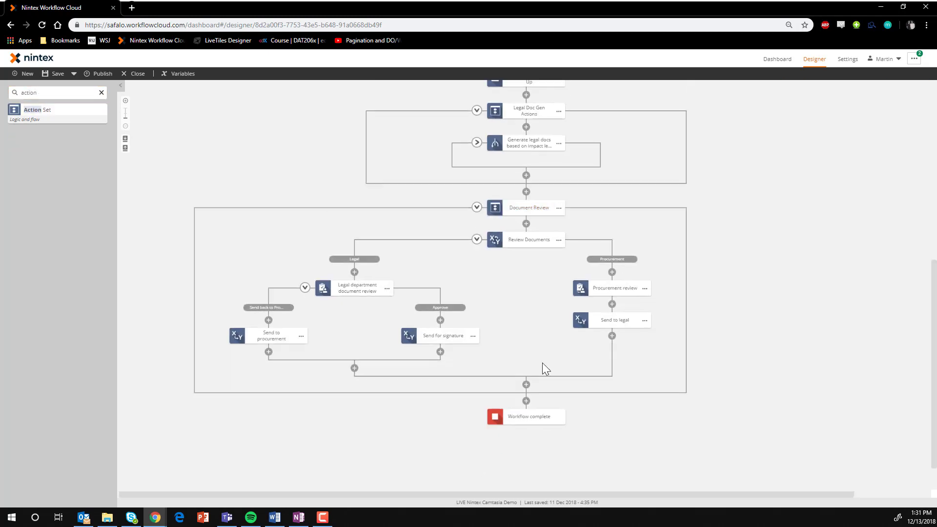
# Add an Adobe Sign Get signature action after the Document Review set, named "Docs sent to vendor for signature"
pyautogui.scroll(-1, 210, 326)
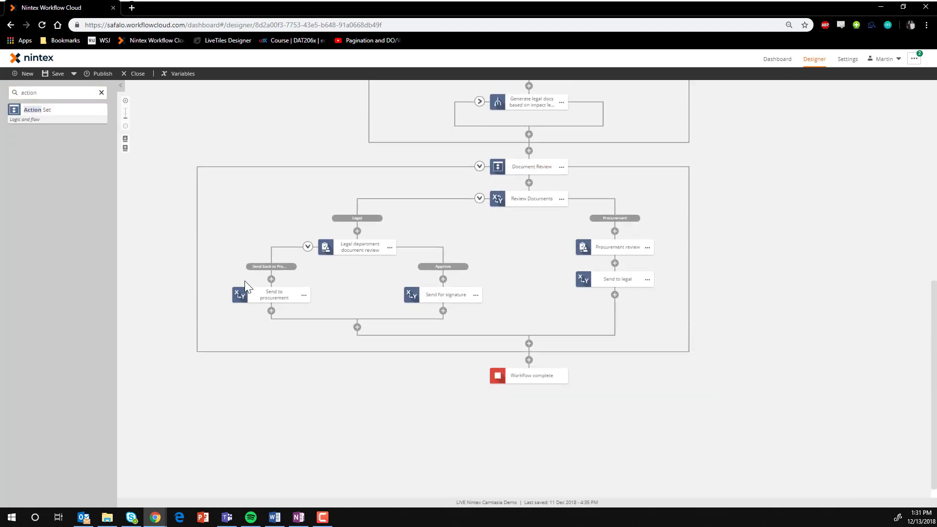
pyautogui.click(59, 90)
pyautogui.write('adobe')
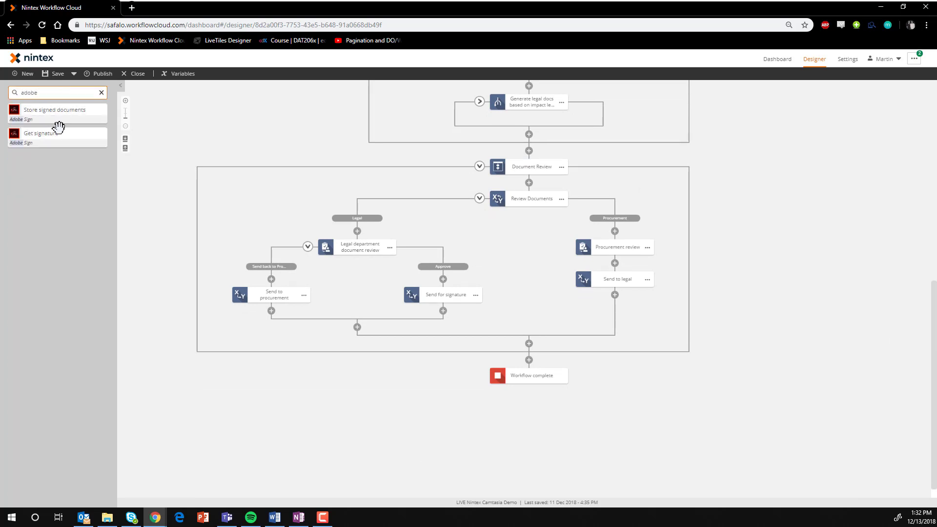
pyautogui.moveTo(59, 133)
pyautogui.mouseDown()
pyautogui.moveTo(540, 330)
pyautogui.moveTo(503, 379)
pyautogui.moveTo(532, 374)
pyautogui.mouseUp()
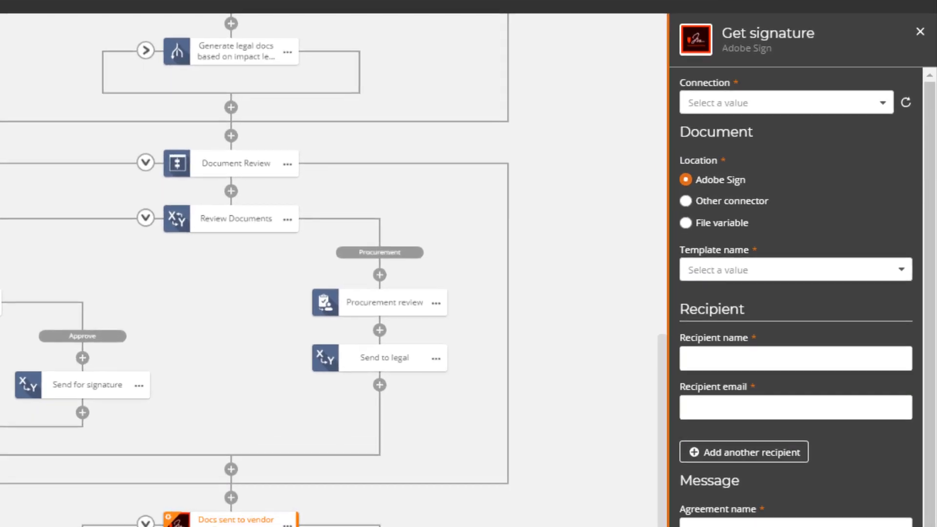
# Set the signature action's connection to Safalo Adobe Sign and its document location to another connector, using Box and its Box connection
pyautogui.click(852, 104)
pyautogui.click(737, 183)
pyautogui.click(728, 207)
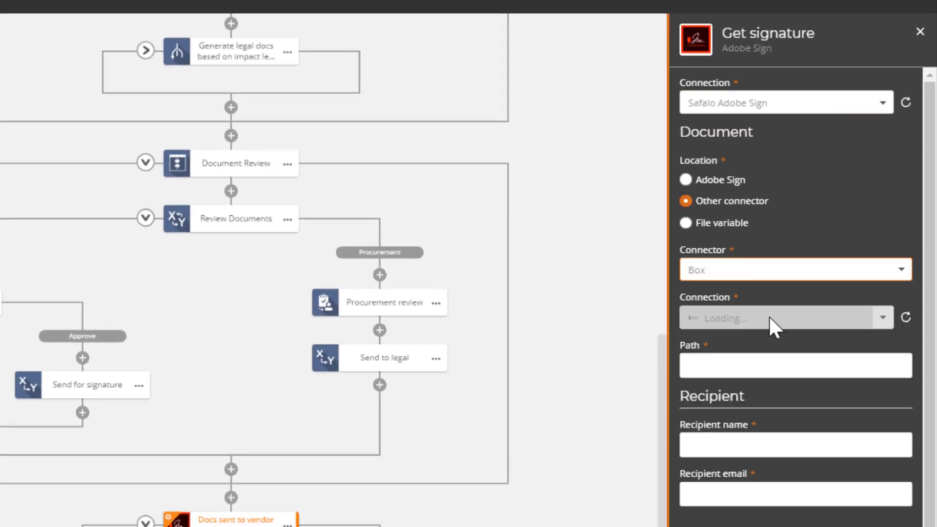
pyautogui.click(786, 320)
pyautogui.click(787, 488)
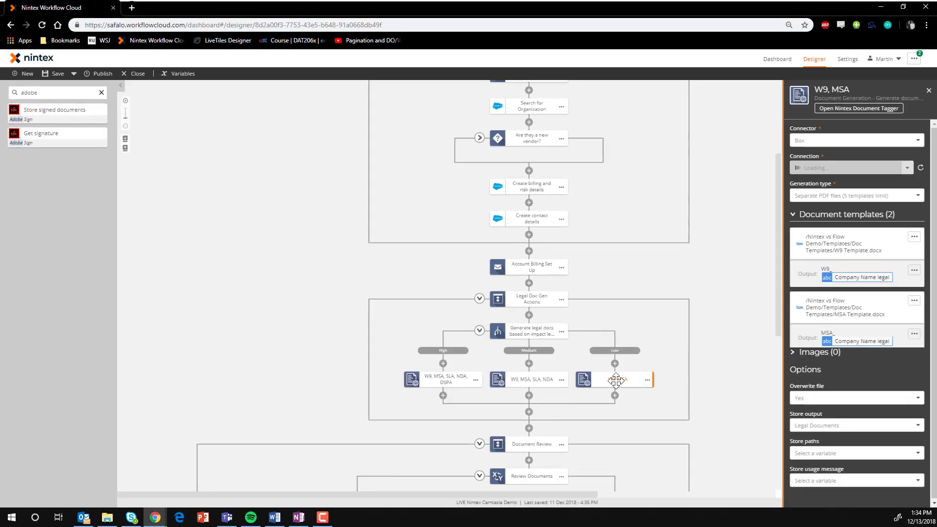
# Store the output paths of the legal document generation actions in a new collection variable named "Legal Document Path"
pyautogui.scroll(-1, 854, 368)
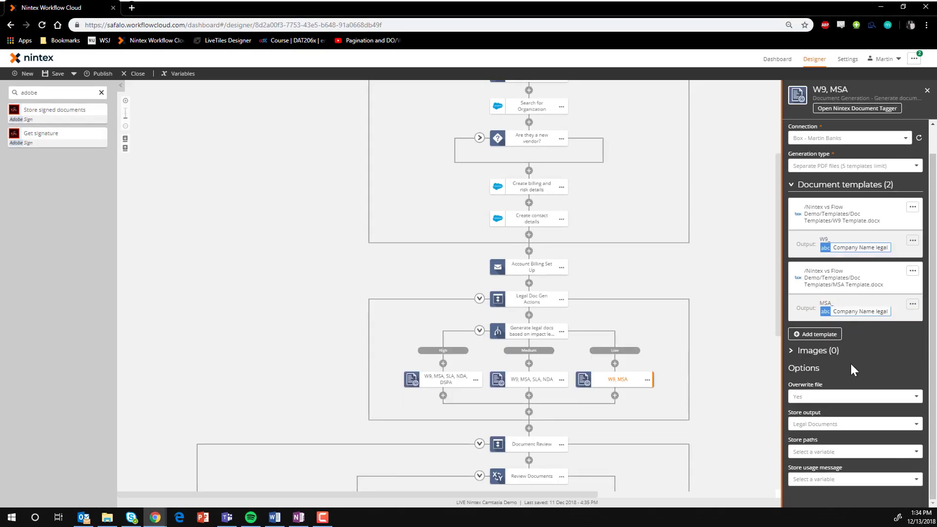
pyautogui.click(855, 452)
pyautogui.click(619, 149)
pyautogui.write('Legal Docu')
pyautogui.click(430, 371)
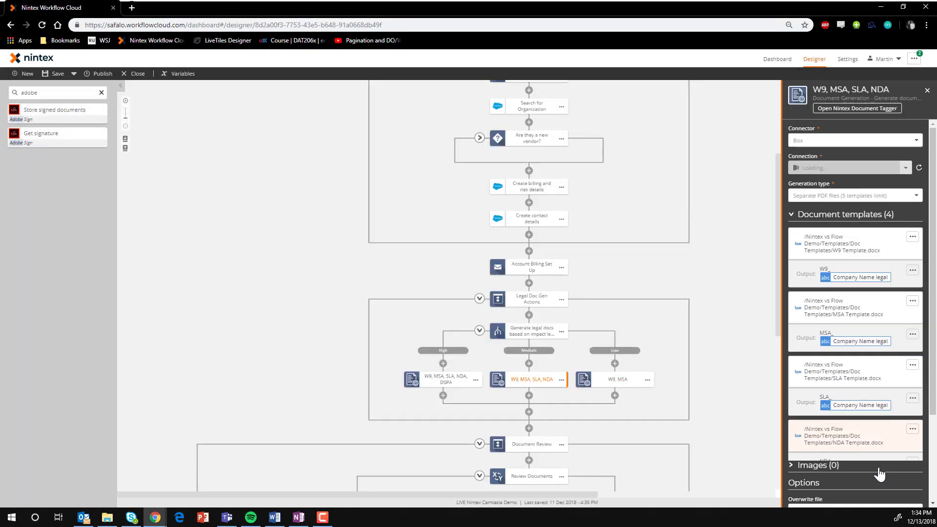
pyautogui.click(742, 416)
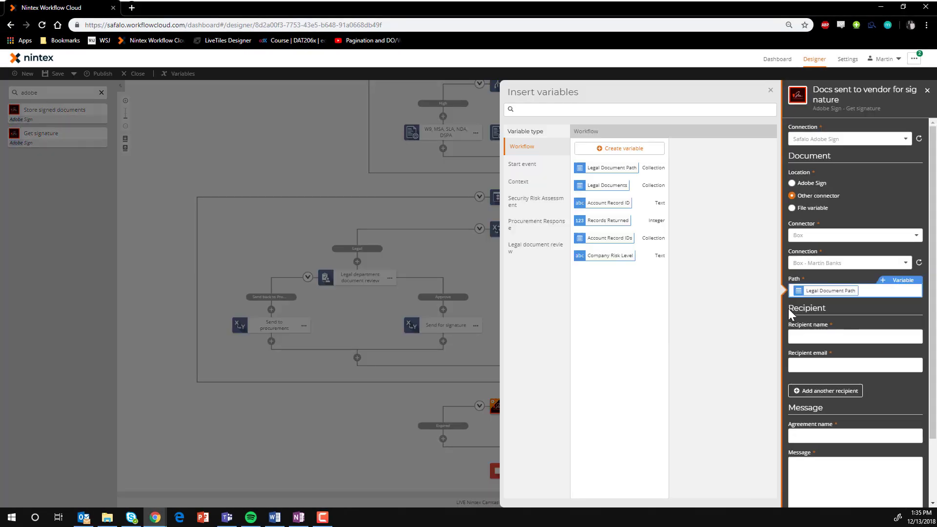
# Fill in the signature request's recipient variables, the agreement name "Onboarding legal documents for onboarding with Provoke Solutions" and the message to the vendor
pyautogui.click(564, 167)
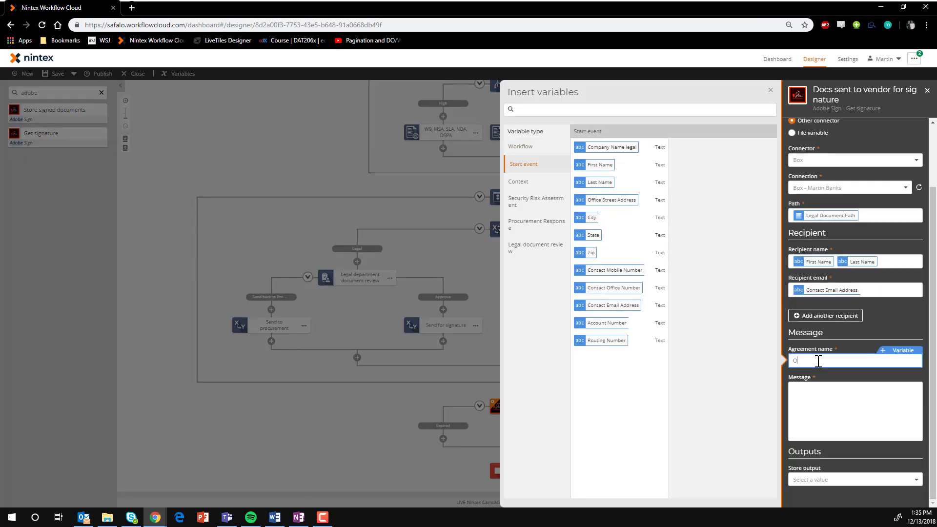
pyautogui.write('ith Provoke Solutions')
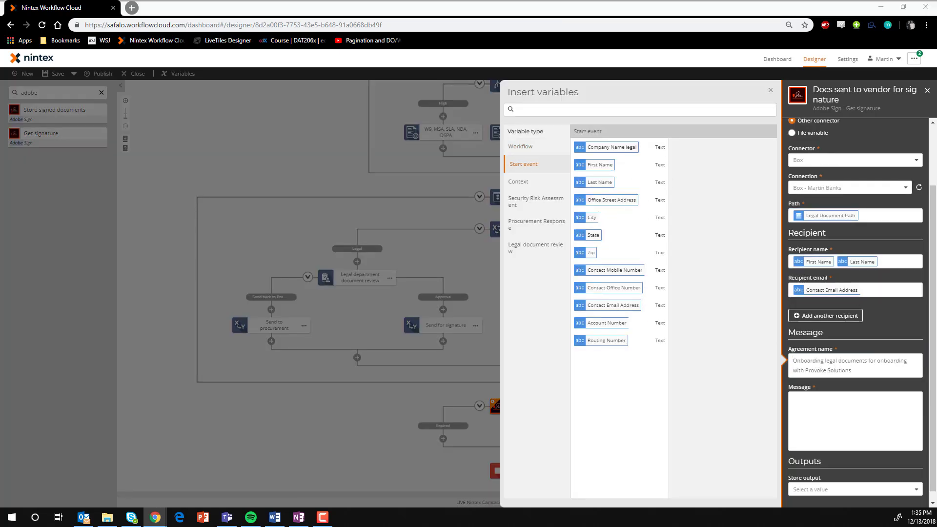
pyautogui.click(862, 423)
pyautogui.write('Hello,  Please find attached all legal documents required to complete the onboarding process with Provoke Solutions. Please let us know if you have any further questions. We look forward to working with you!  Thank you,  Provoke Procurement Team')
pyautogui.scroll(-2, 854, 411)
pyautogui.click(840, 456)
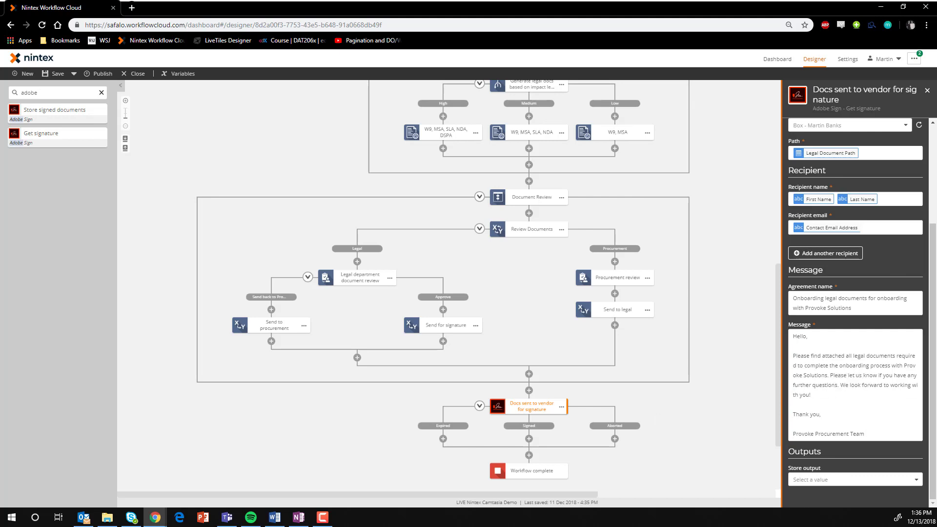
# Store the signature action's output in a new text variable named "Signing Status"
pyautogui.click(854, 480)
pyautogui.click(830, 464)
pyautogui.click(676, 149)
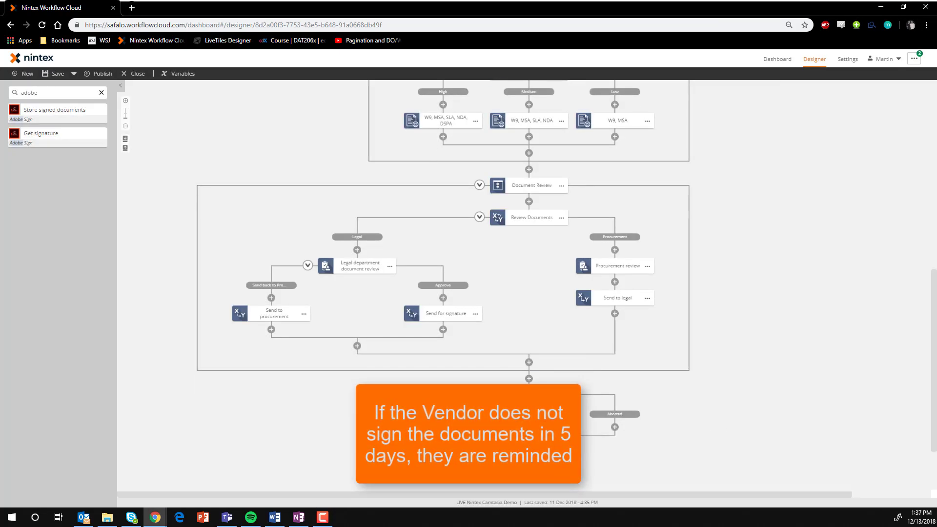
# Add a Send an email action to the Expired branch with the Contact Email Address variable as recipient
pyautogui.click(29, 93)
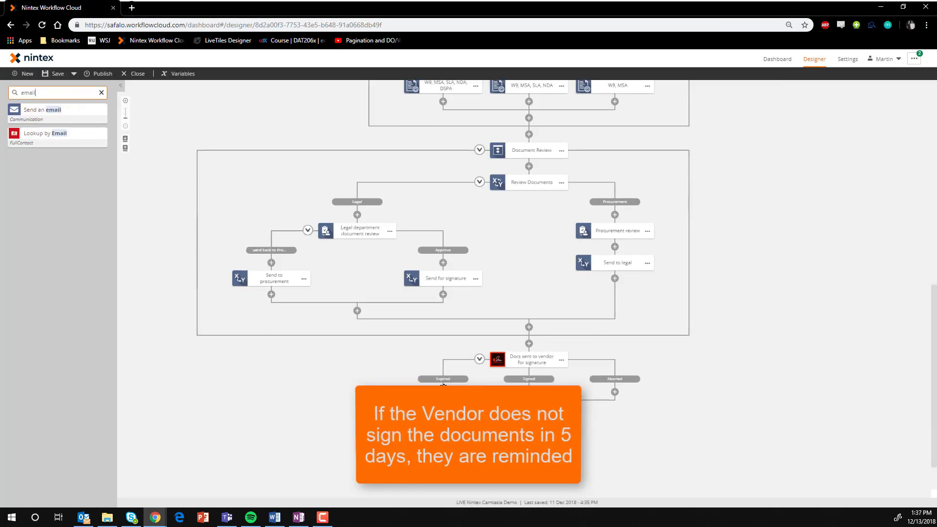
pyautogui.moveTo(443, 389); pyautogui.dragTo(444, 392)
pyautogui.click(444, 408)
pyautogui.click(838, 131)
pyautogui.click(911, 121)
pyautogui.click(536, 165)
pyautogui.click(657, 305)
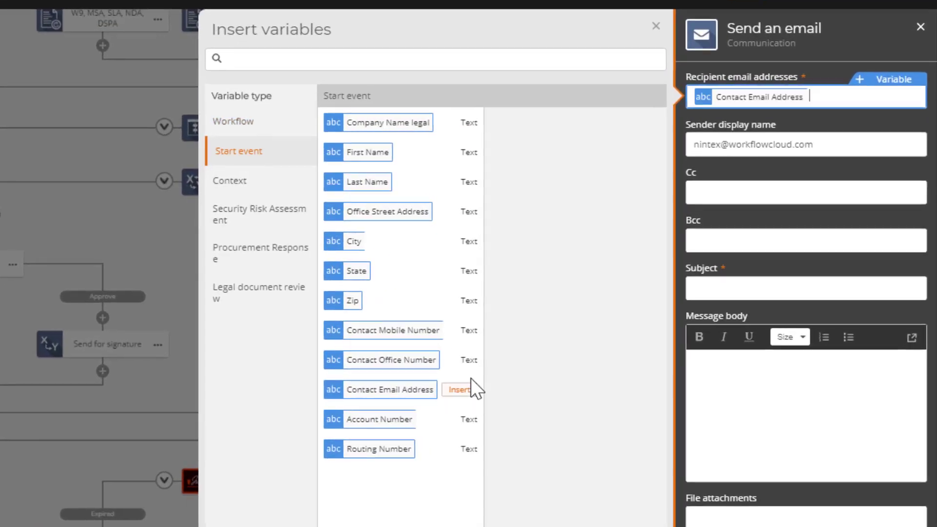
# Write the email's subject and body, saying the onboarding documents with Provoke Solutions have expired and to contact the account manager
pyautogui.click(770, 293)
pyautogui.write('Your vendor onboarding documents with Provida Solutions have expired')
pyautogui.click(805, 371)
pyautogui.write('Your onboarding documents with Provida Solutions have expired. Please contact your Provida account manager to send another copy.  Thank you,  Provida Procurement Team')
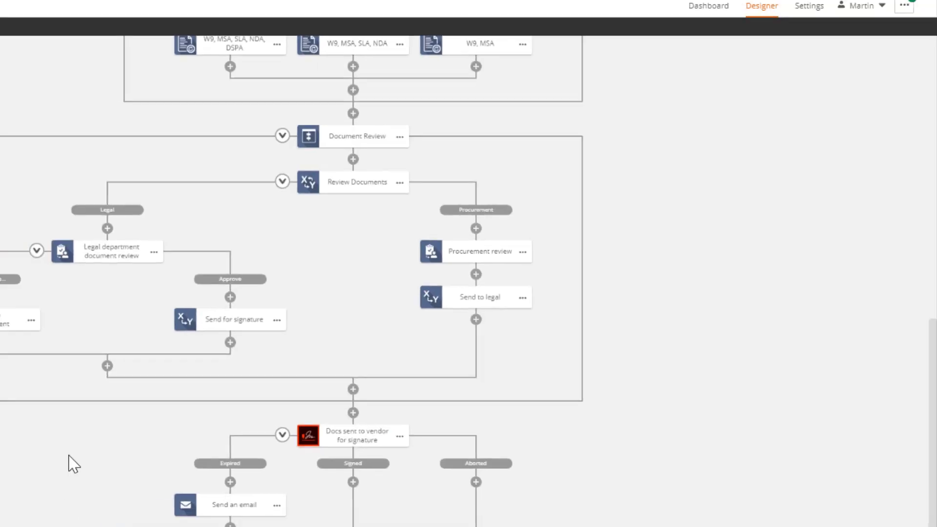
# Add an End this workflow action to the Aborted branch of the signature action
pyautogui.doubleClick(29, 92)
pyautogui.write('end')
pyautogui.moveTo(48, 134); pyautogui.dragTo(615, 392)
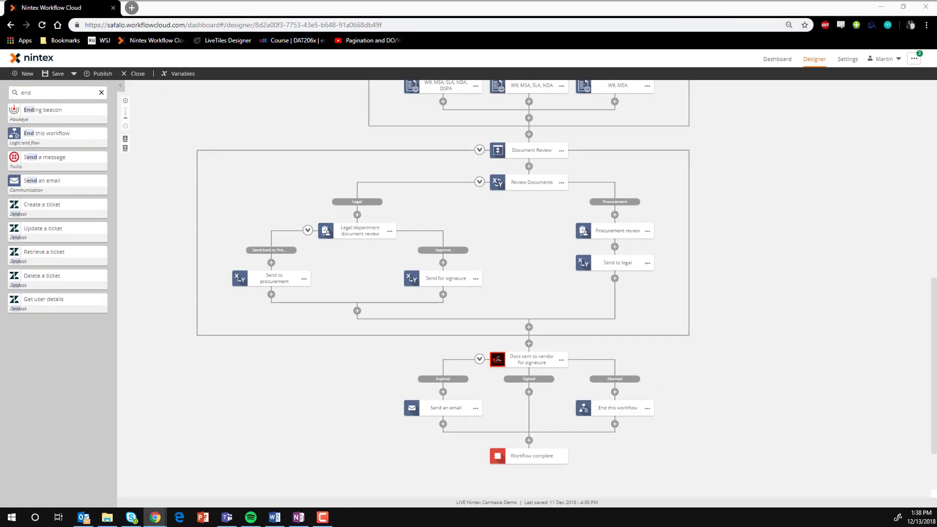
# Wrap the signature action and its branches in a loop named "Start Adobe sign signature loop"
pyautogui.doubleClick(26, 92)
pyautogui.write('lop')
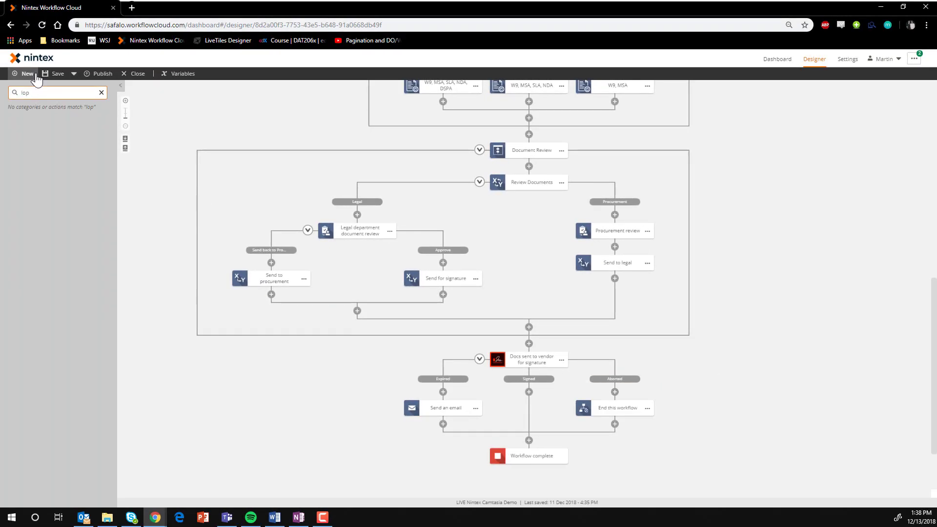
pyautogui.moveTo(528, 341); pyautogui.dragTo(529, 337)
pyautogui.click(533, 326)
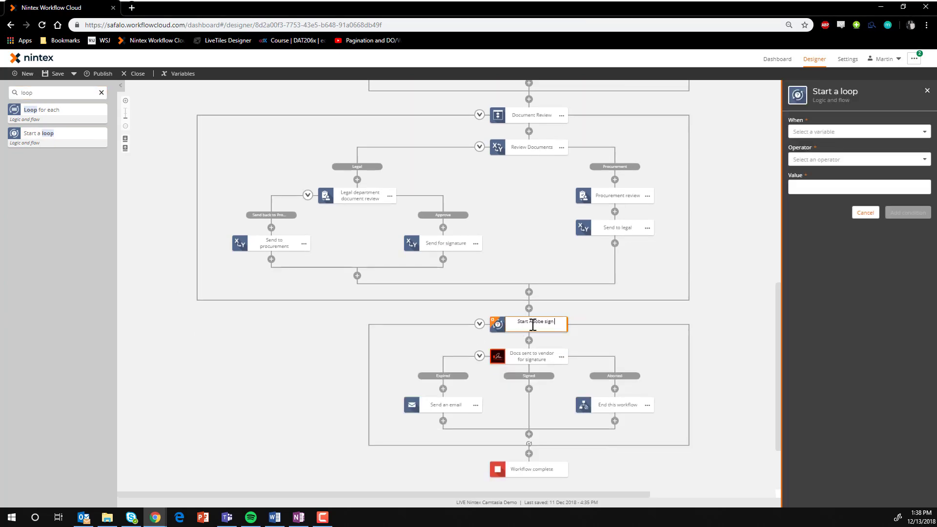
pyautogui.click(732, 406)
# Wrap the signature loop in an Action Set named "Vendor Adobe Sign Actions"
pyautogui.scroll(-1, 732, 406)
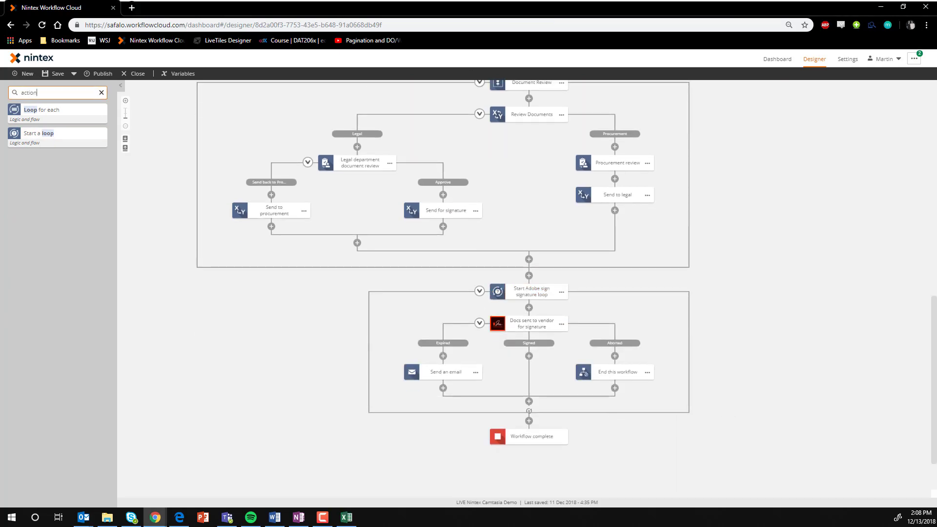
pyautogui.moveTo(531, 315); pyautogui.dragTo(527, 281)
pyautogui.click(537, 258)
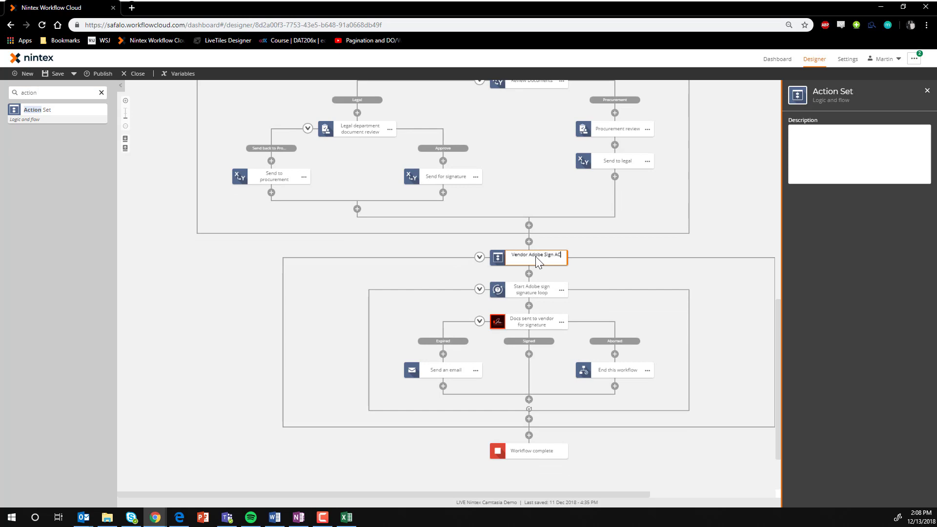
# Add a Send an email action after the Vendor Adobe Sign Actions set and name it "Alert sales manager for onboarding"
pyautogui.scroll(-1, 236, 376)
pyautogui.click(101, 92)
pyautogui.moveTo(46, 139); pyautogui.dragTo(529, 392)
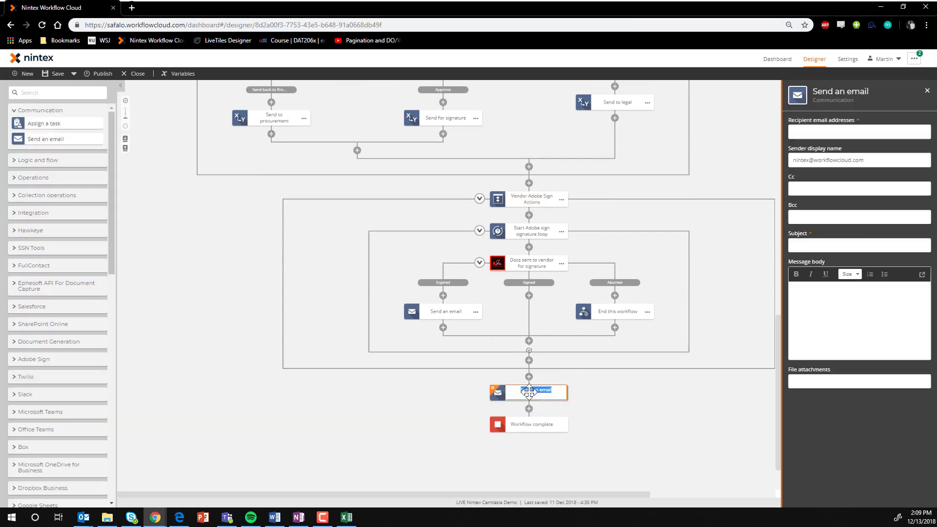
pyautogui.write('Alert Vendor Manager')
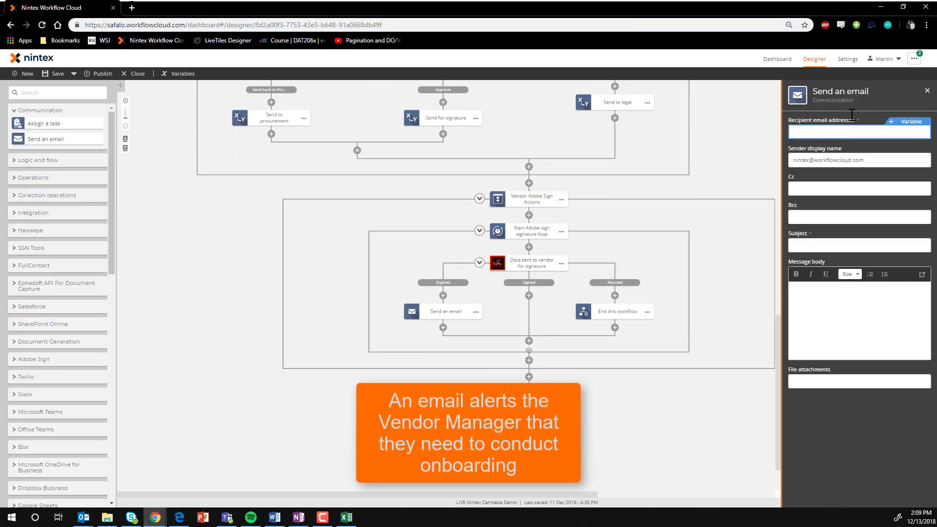
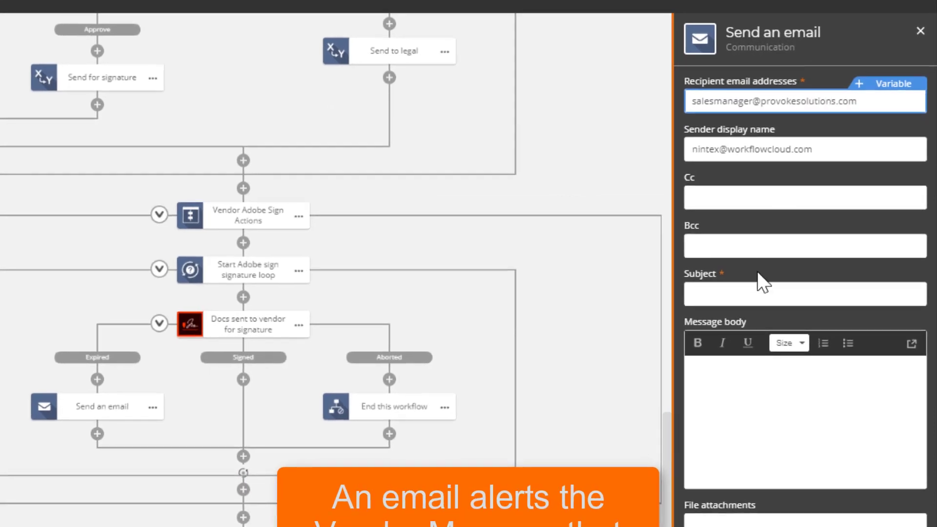
# Enter the sales manager's email address as recipient and set the subject to "Onboarding Meeting Needed for" plus the Company Name legal variable
pyautogui.click(747, 295)
pyautogui.write('Onboard')
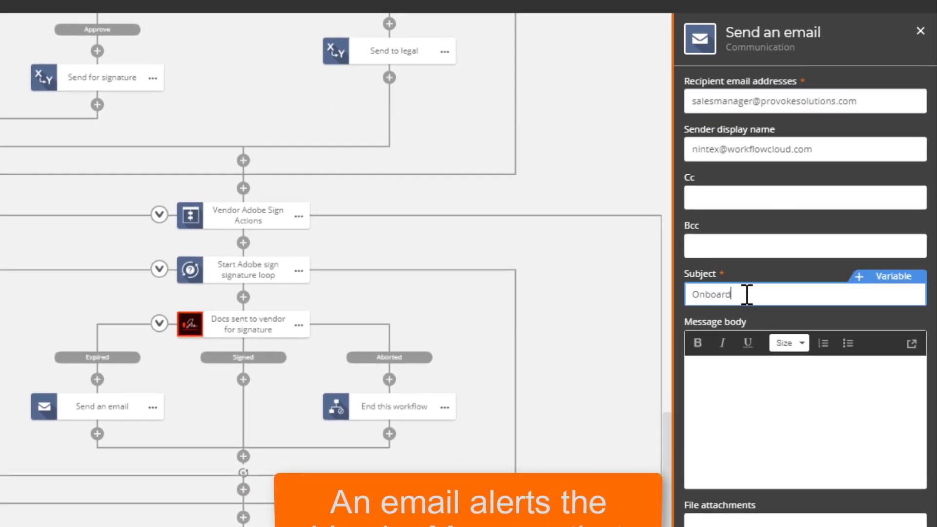
pyautogui.write('ing Meeting Needed for')
pyautogui.click(894, 276)
pyautogui.click(261, 156)
pyautogui.click(384, 128)
# Write the onboarding meeting request in the message body, inserting the contact's name, company, Contact Mobile Number and Contact Email Address variables
pyautogui.click(781, 405)
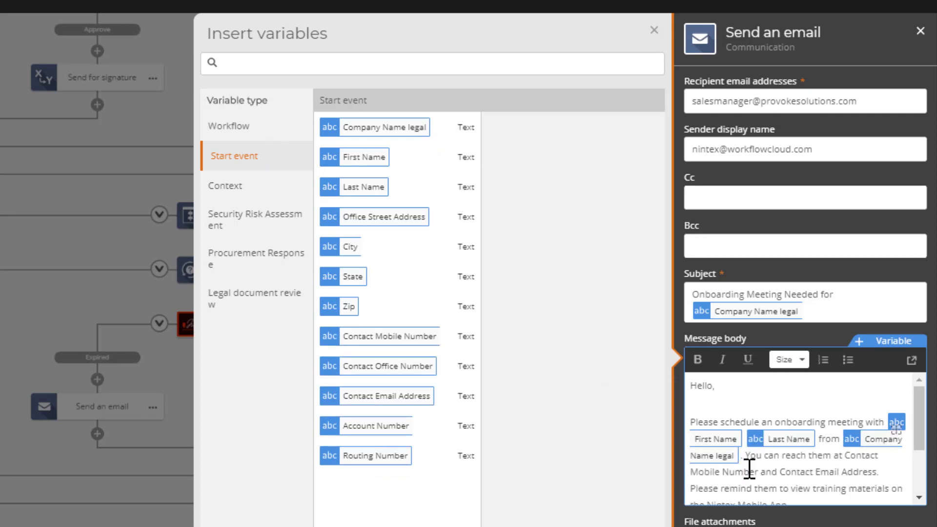
pyautogui.scroll(-1, 749, 469)
pyautogui.click(389, 336)
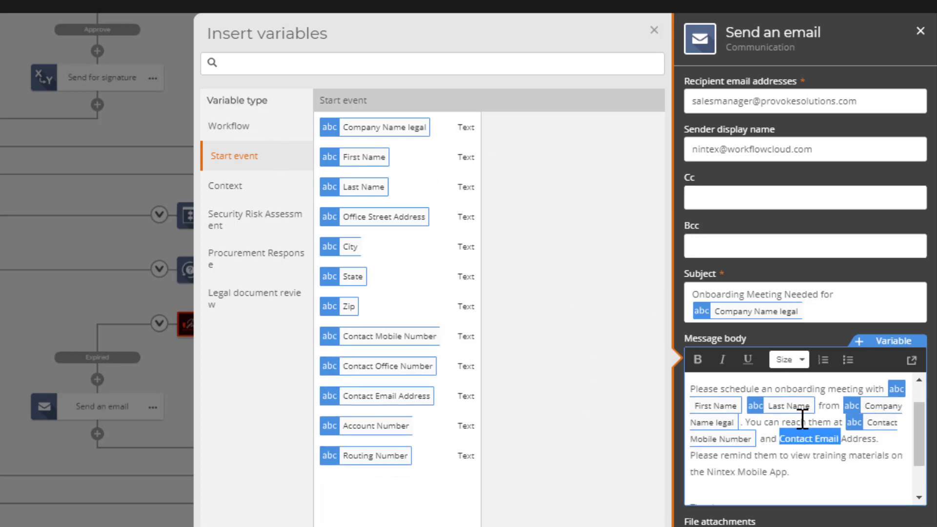
pyautogui.hotkey('ctrl', 'shift', 'Right')
pyautogui.click(386, 396)
pyautogui.scroll(-1, 813, 483)
pyautogui.click(410, 420)
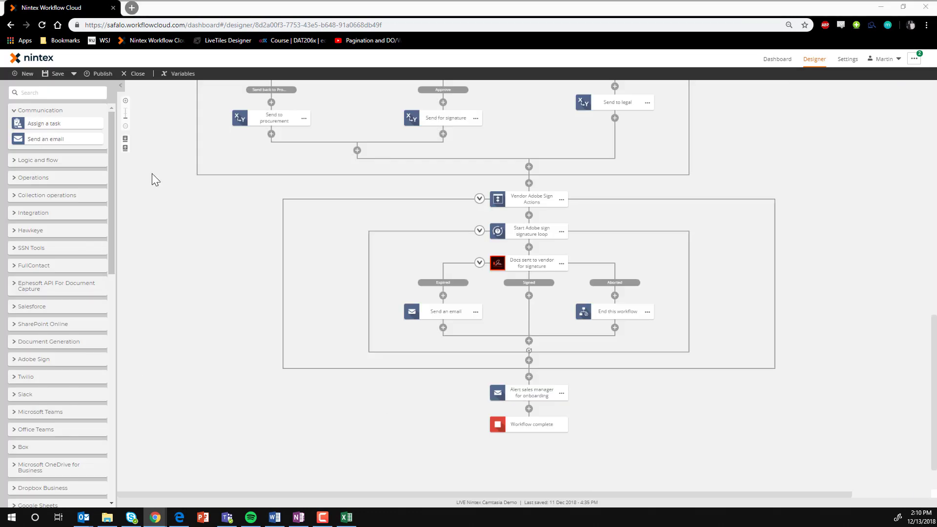
# Add a Run if action named "Run if RMM is needed" after the sales manager email and open its condition's variable choice
pyautogui.click(73, 93)
pyautogui.write('run')
pyautogui.moveTo(38, 133); pyautogui.dragTo(529, 408)
pyautogui.click(859, 132)
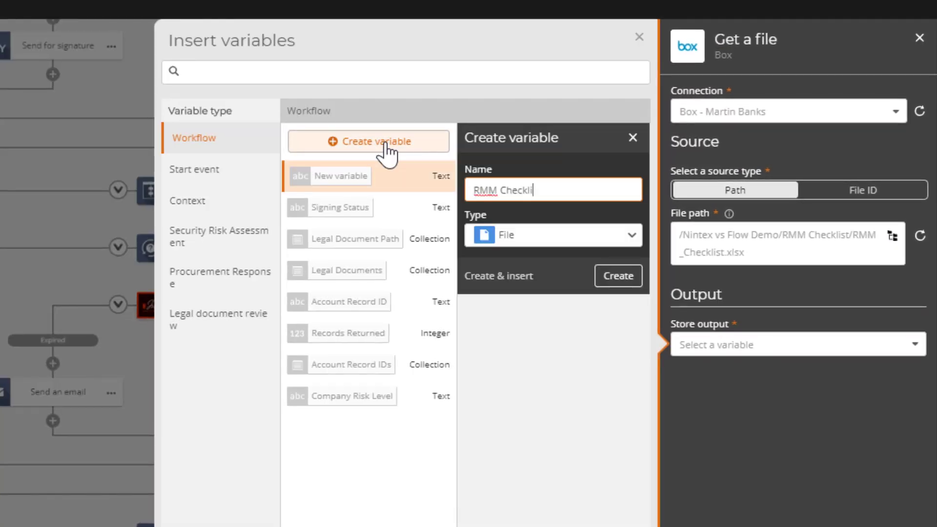
# Store the file retrieved from Box at "/Nintex vs Flow Demo/RMM Checklist/RMM_Checklist.xlsx" in an output variable
pyautogui.press('Return')
pyautogui.click(433, 220)
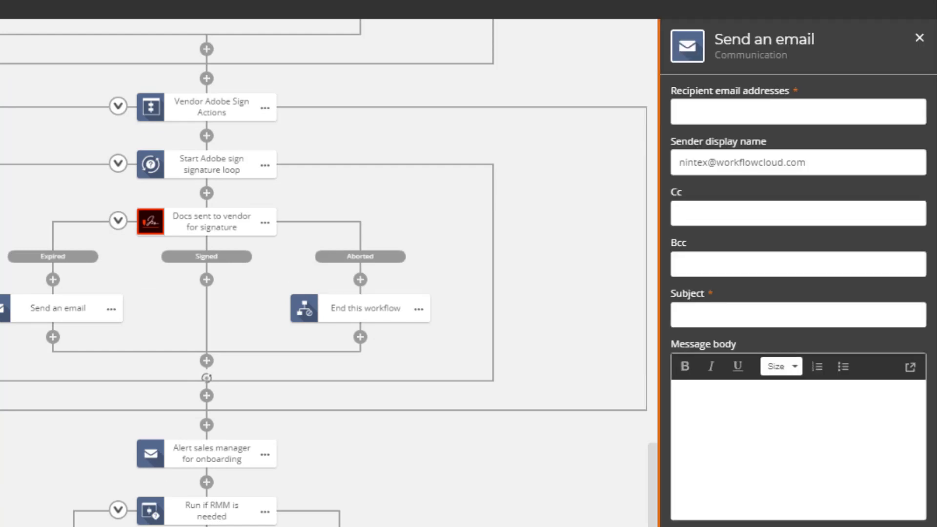
# Address the RMM email to the IT department, with the subject "IT RMM set up for" plus Company Name legal, and fill in its message body
pyautogui.write('or')
pyautogui.click(883, 296)
pyautogui.click(355, 139)
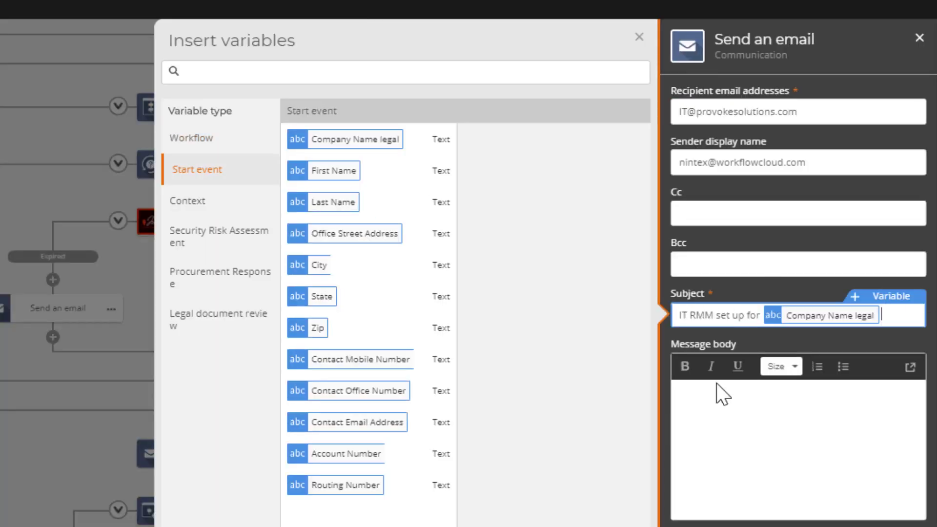
pyautogui.scroll(2, 808, 479)
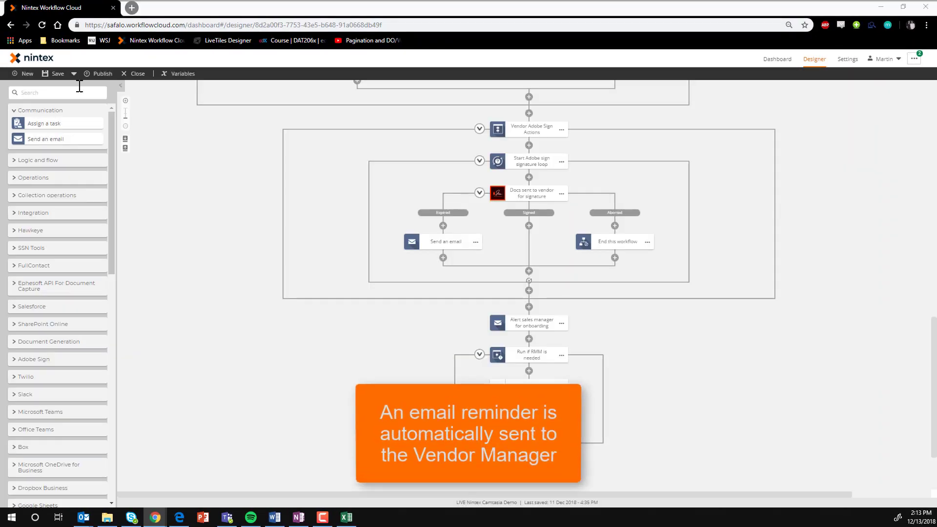
# Add a pause action below the "Run if RMM is needed" block and set its wait duration value to 1
pyautogui.click(46, 92)
pyautogui.write('pause')
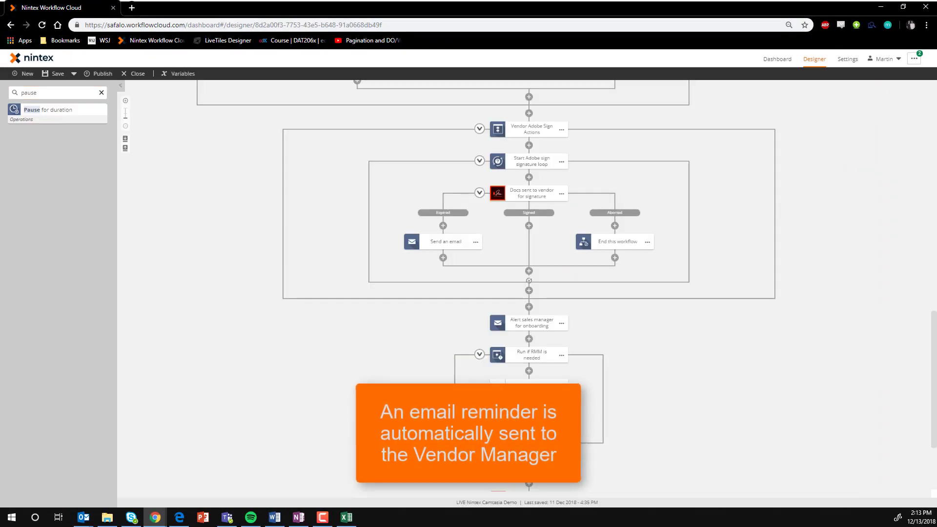
pyautogui.moveTo(42, 109); pyautogui.dragTo(553, 477)
pyautogui.click(802, 121)
pyautogui.write('1')
pyautogui.click(803, 156)
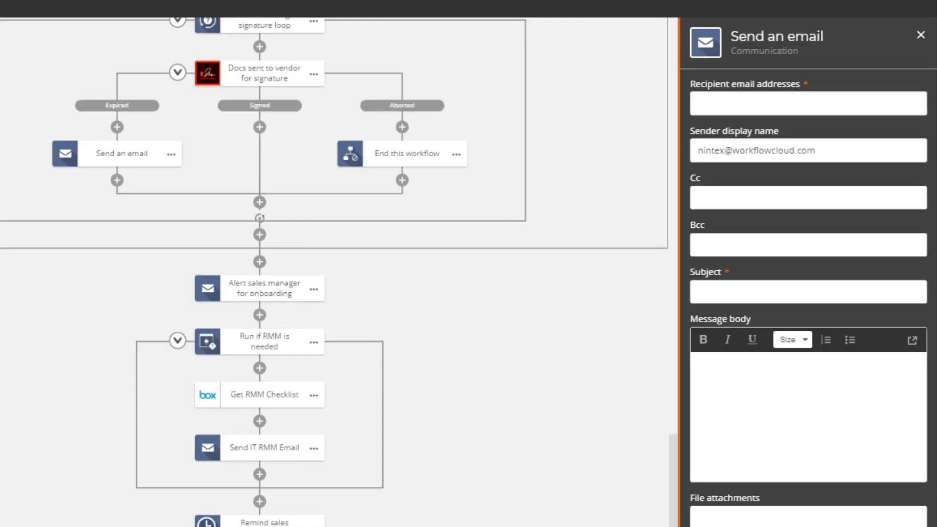
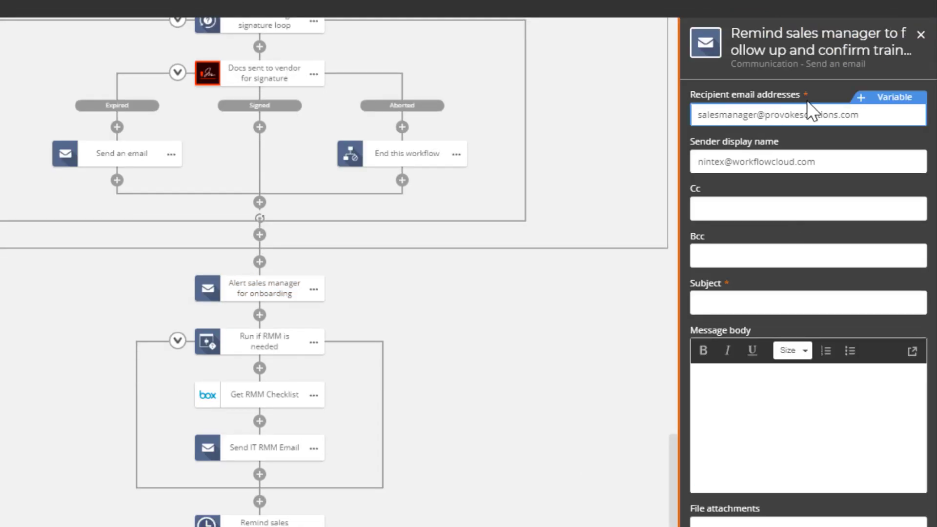
# Address the training follow-up reminder email to the sales manager and open the variable choice for its subject
pyautogui.click(808, 303)
pyautogui.click(886, 286)
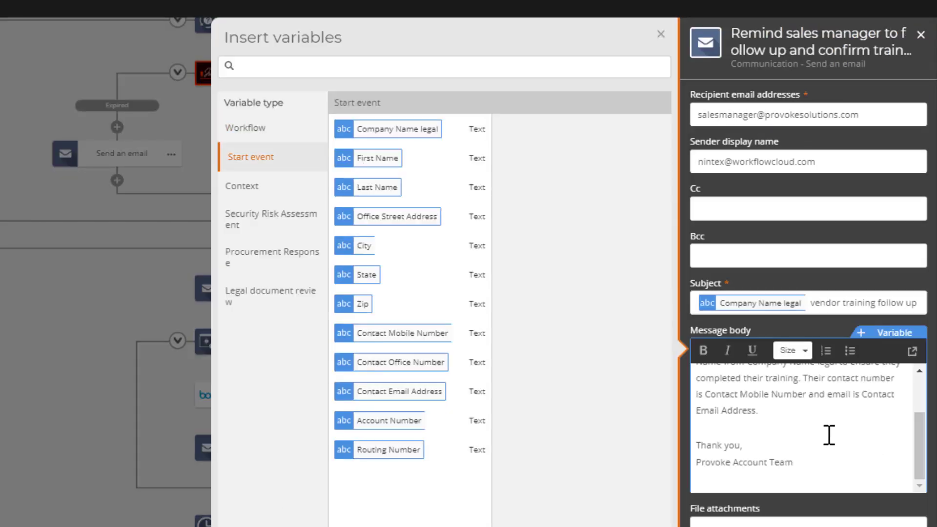
pyautogui.scroll(3, 829, 435)
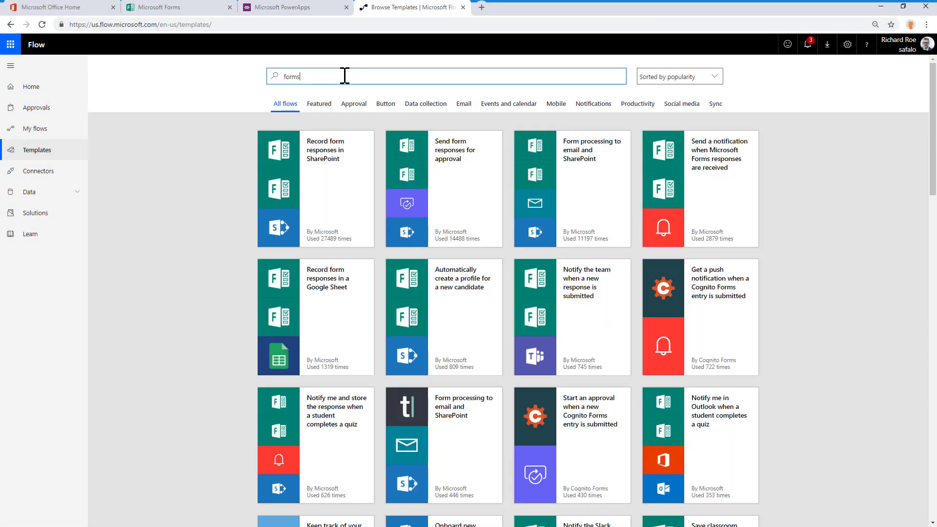
# In Microsoft Flow, create a flow from the "Record form responses in SharePoint" template, using the Vendor Information form for the trigger and response details
pyautogui.click(328, 191)
pyautogui.click(540, 366)
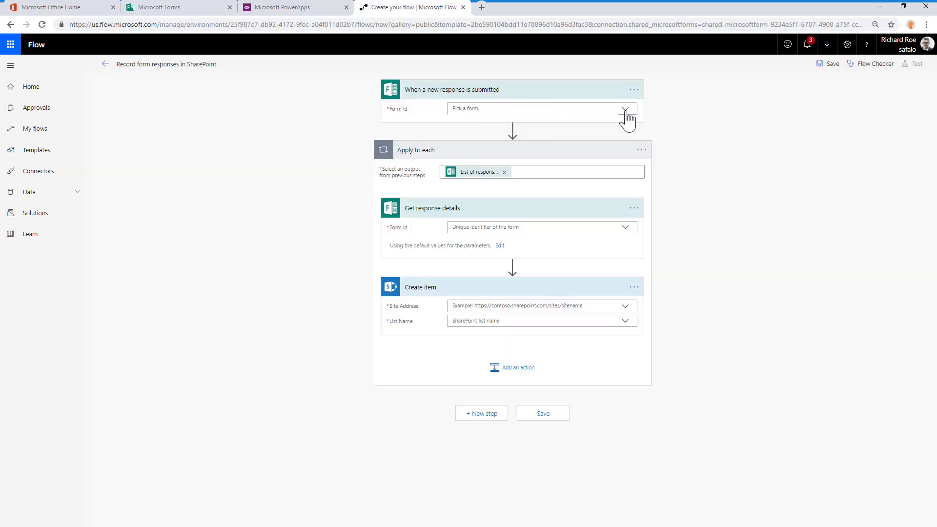
pyautogui.click(586, 121)
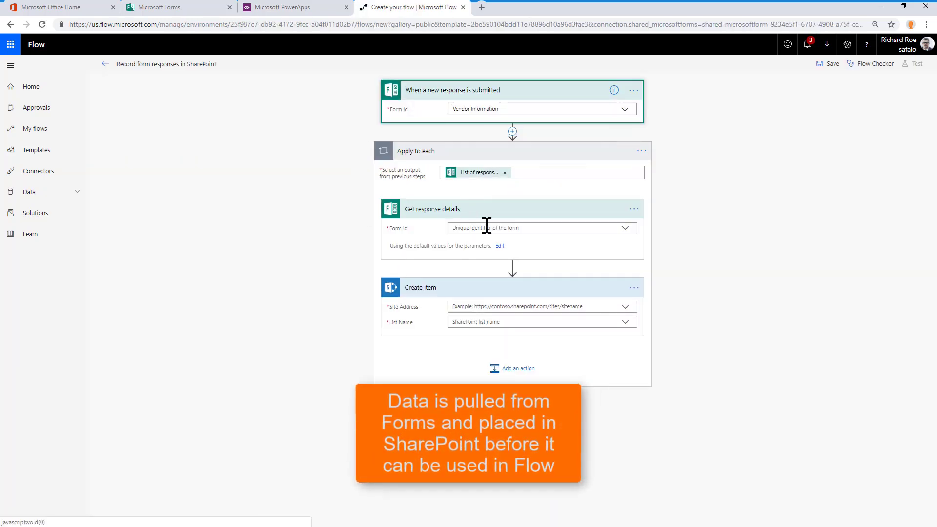
pyautogui.click(591, 229)
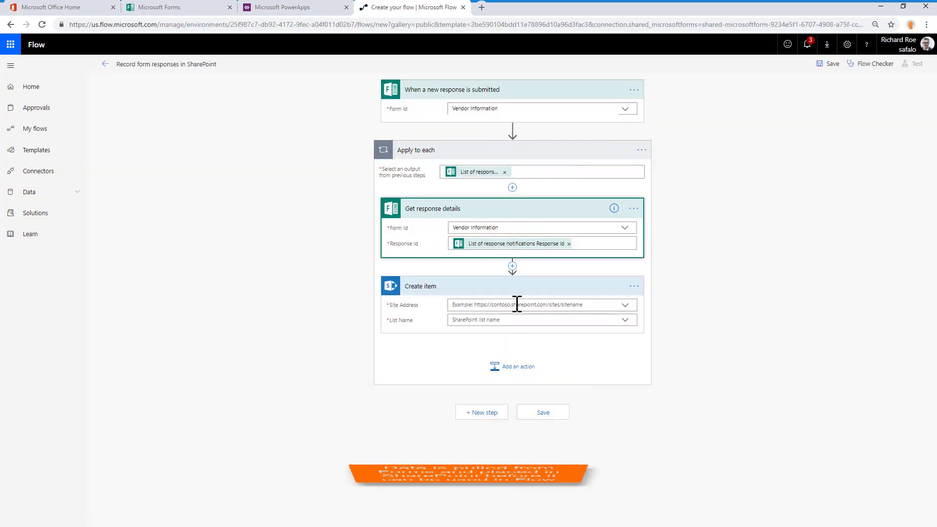
# Point the Create item action to the Vendor Onboarding POC site and its Vendors list
pyautogui.click(650, 340)
pyautogui.scroll(-5, 561, 391)
pyautogui.click(519, 395)
pyautogui.click(504, 370)
pyautogui.click(456, 383)
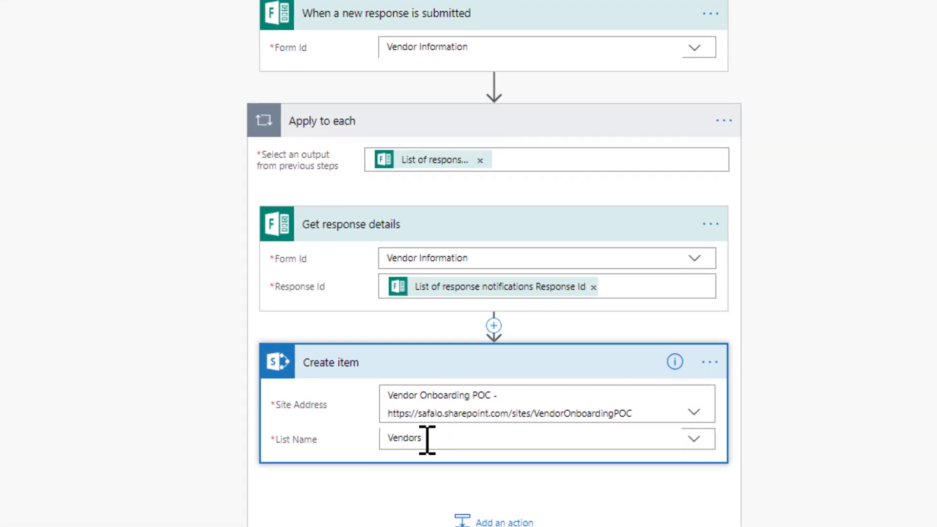
# Fill the new item's Title with Company Name (Legal) and its Last Name with the form's Last Name answer
pyautogui.click(459, 390)
pyautogui.scroll(-3, 460, 390)
pyautogui.scroll(-1, 418, 390)
pyautogui.click(808, 273)
pyautogui.click(446, 172)
pyautogui.click(799, 390)
# Fill the item's First Name and Office Address with the matching form answers
pyautogui.click(421, 201)
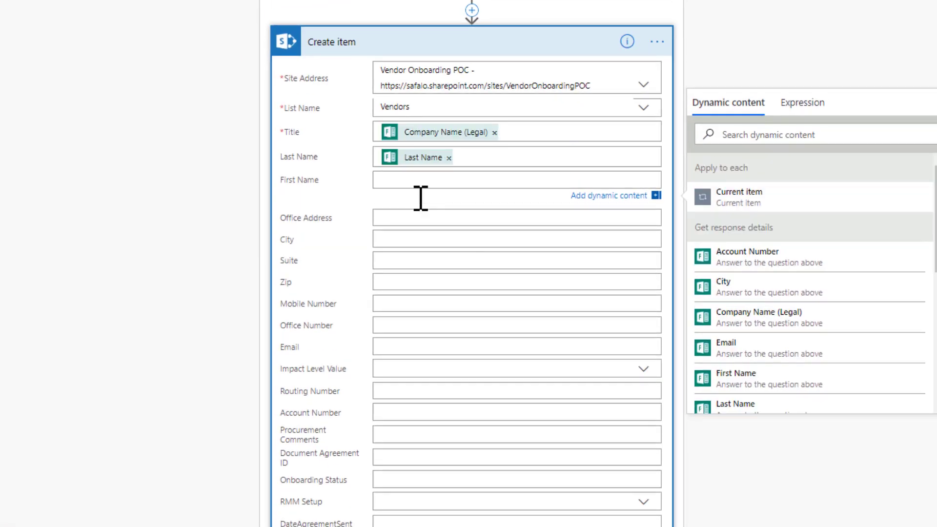
pyautogui.scroll(-2, 859, 261)
pyautogui.click(763, 322)
pyautogui.click(439, 222)
pyautogui.click(757, 400)
# Find the form's City answer in the dynamic content and place it in the item's City field
pyautogui.click(739, 162)
pyautogui.write('city')
pyautogui.click(752, 224)
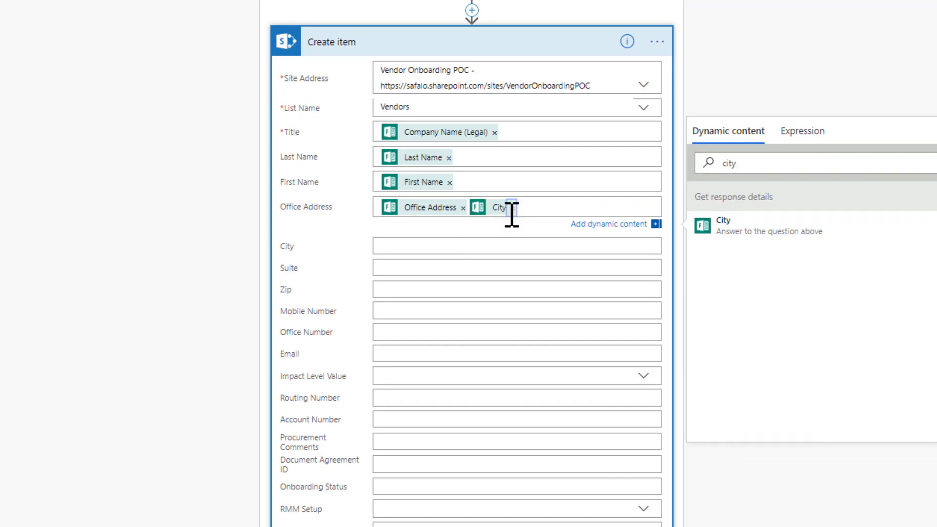
pyautogui.click(454, 244)
pyautogui.click(762, 252)
# Fill the item's Suite and Zip fields with the matching form answers
pyautogui.click(393, 274)
pyautogui.click(752, 209)
pyautogui.write('sui')
pyautogui.click(763, 277)
pyautogui.click(439, 297)
pyautogui.click(751, 235)
pyautogui.write('zip')
pyautogui.click(756, 298)
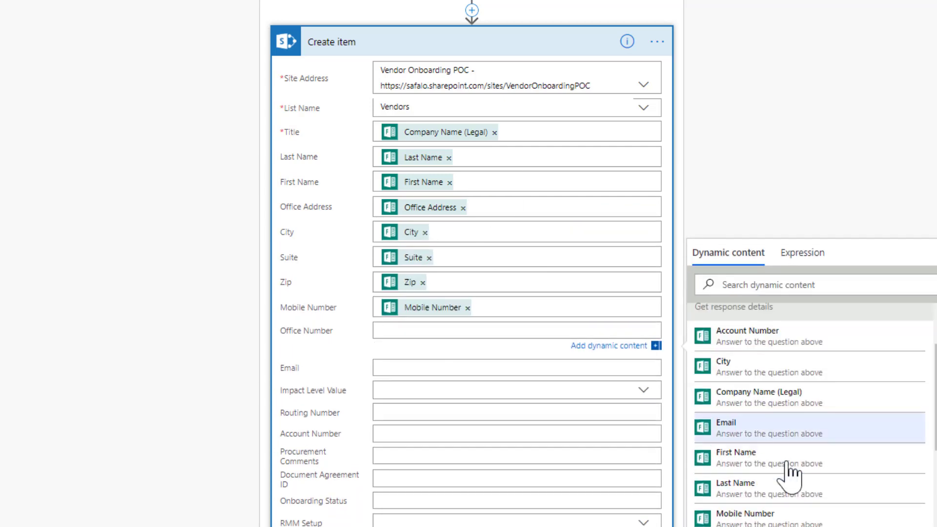
# Set the new item's Onboarding Status to "Submitted"
pyautogui.scroll(-3, 419, 402)
pyautogui.click(405, 383)
pyautogui.write('Submitted')
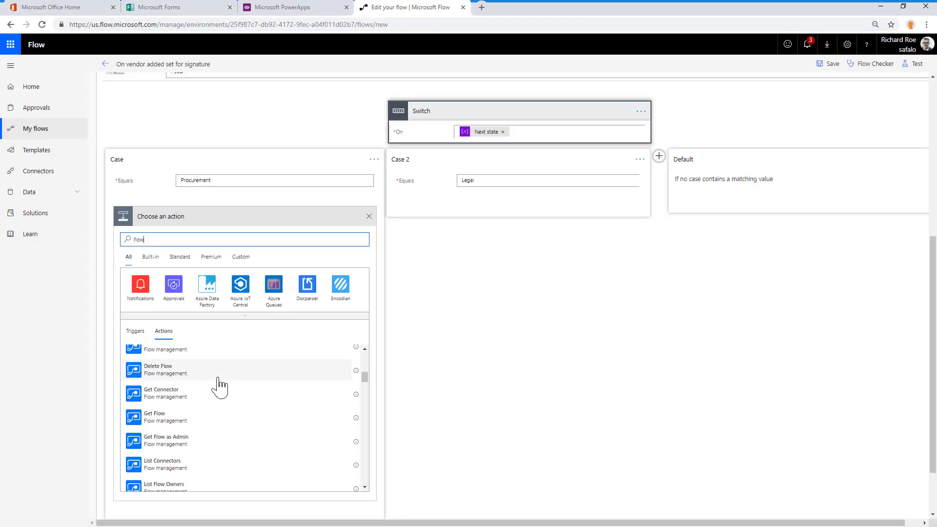
# Add a "Send email with options" action to the Procurement case of the Switch
pyautogui.scroll(-1, 205, 388)
pyautogui.doubleClick(138, 239)
pyautogui.write('send email')
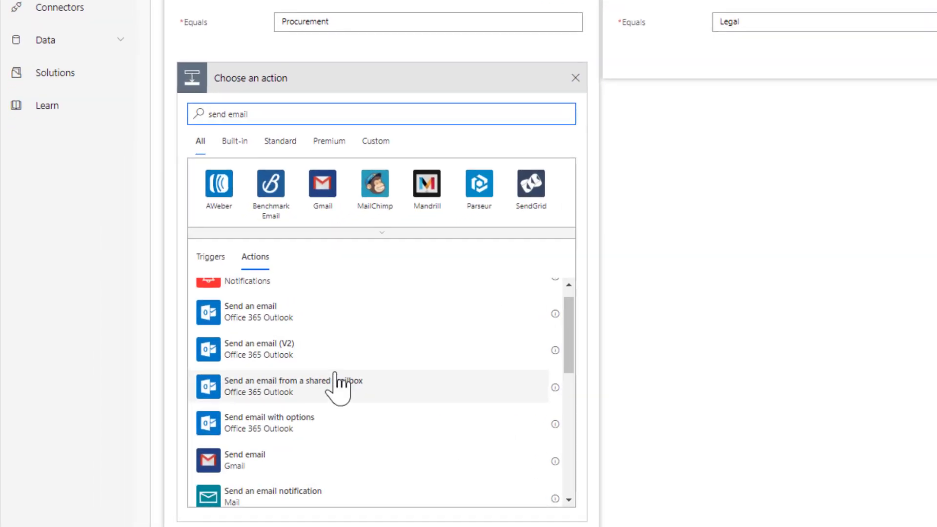
pyautogui.click(219, 439)
# Set the procurement contact as the email's recipient and replace the subject with "Procurement team – Assign an impact level task"
pyautogui.click(342, 230)
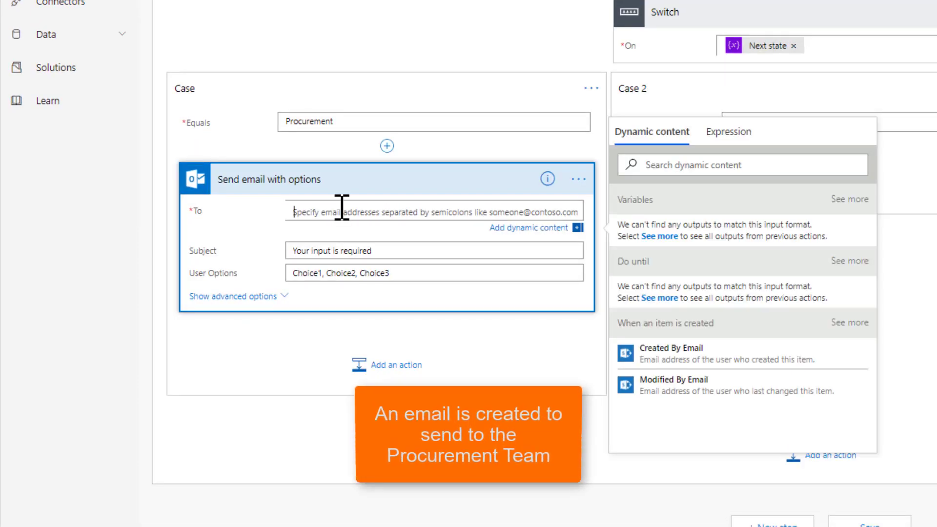
pyautogui.write('richard')
pyautogui.click(320, 243)
pyautogui.click(320, 252)
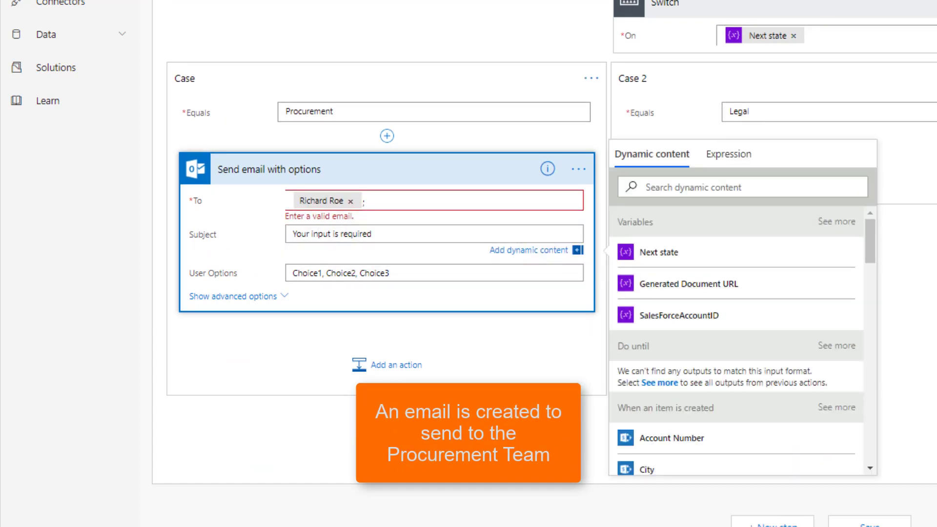
pyautogui.moveTo(386, 233); pyautogui.dragTo(292, 234)
pyautogui.write('Procurement team – Assign an impact level task')
# Set the email's user options to "Risk Assessment is complete" and, in the advanced options, its header text to "Please complete risk assessment"
pyautogui.click(238, 296)
pyautogui.scroll(-2, 332, 220)
pyautogui.moveTo(392, 160); pyautogui.dragTo(292, 160)
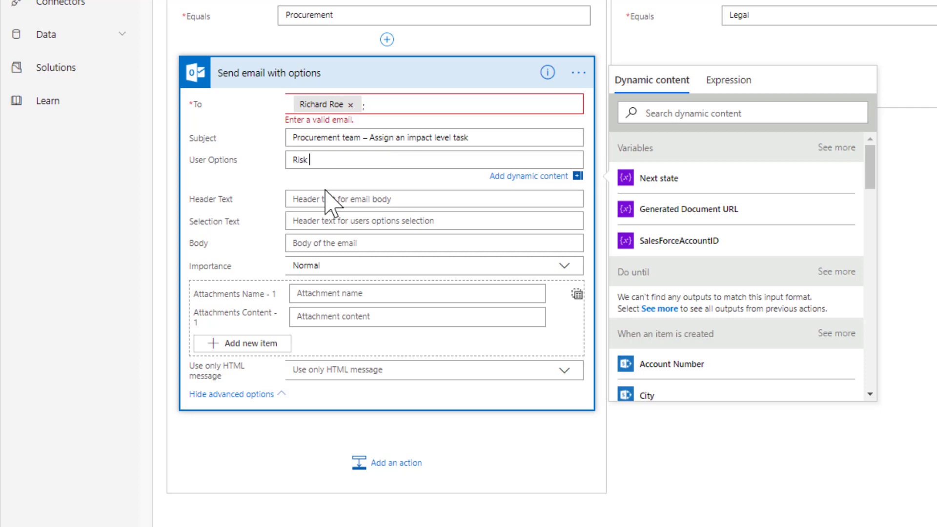
pyautogui.write('Risk Assessment is complete')
pyautogui.click(323, 197)
pyautogui.write('Please complete risk assessment')
# Set the selection text to "Click complete when done" and paste the risk assessment request into the email body
pyautogui.click(374, 208)
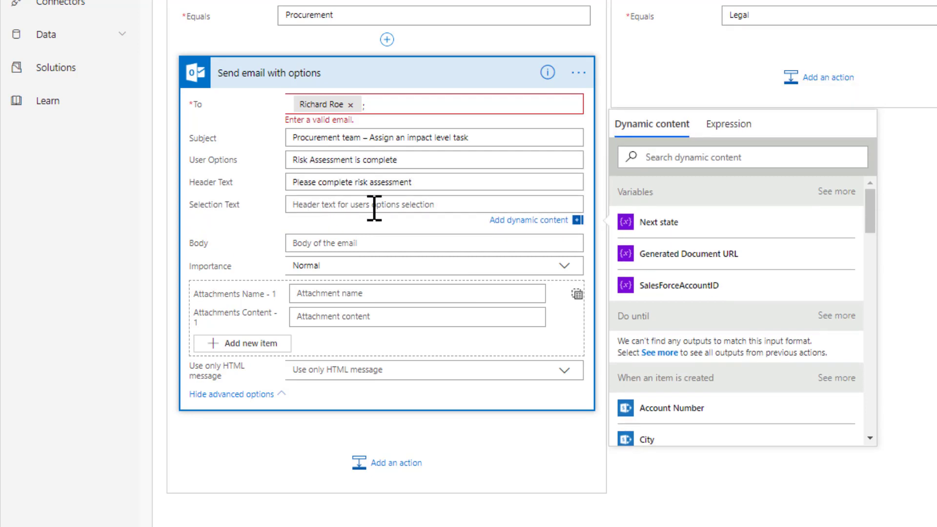
pyautogui.click(449, 243)
pyautogui.write("Hello,  Please assess Company Name legal 's risk level by responding to this form.  Thank you, Provoke Account Team")
pyautogui.scroll(-1, 449, 197)
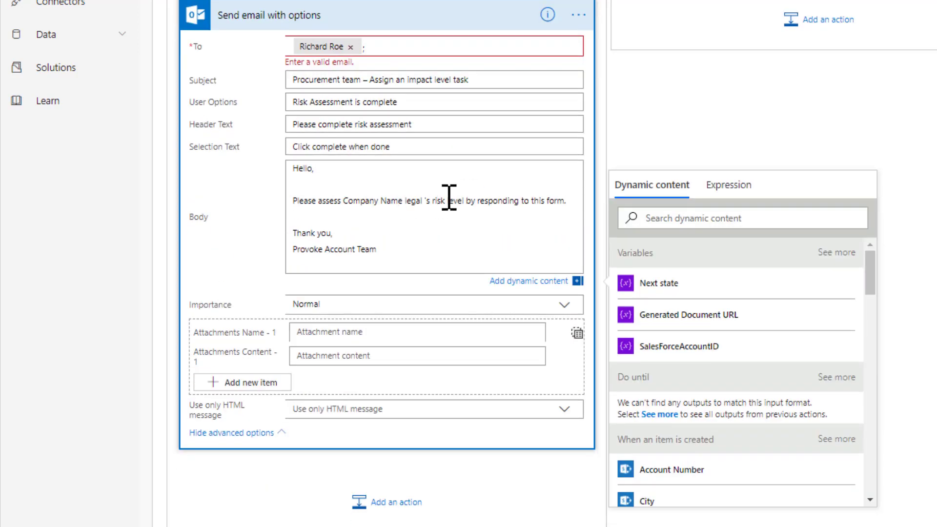
# Replace "Company Name legal" in the email body with the item's Title dynamic content and save the flow
pyautogui.press('BackSpace')
pyautogui.scroll(-5, 703, 359)
pyautogui.moveTo(870, 317); pyautogui.dragTo(889, 483)
pyautogui.click(646, 463)
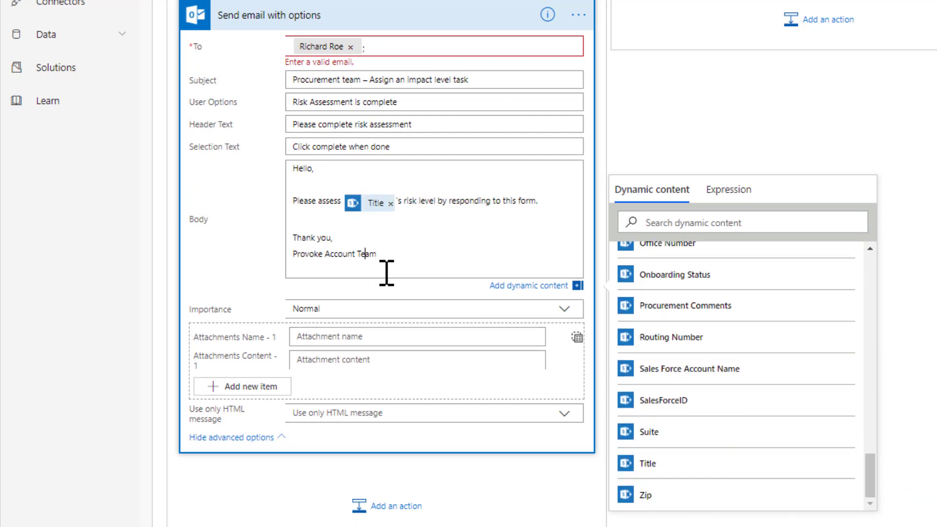
pyautogui.scroll(-1, 390, 273)
pyautogui.click(409, 337)
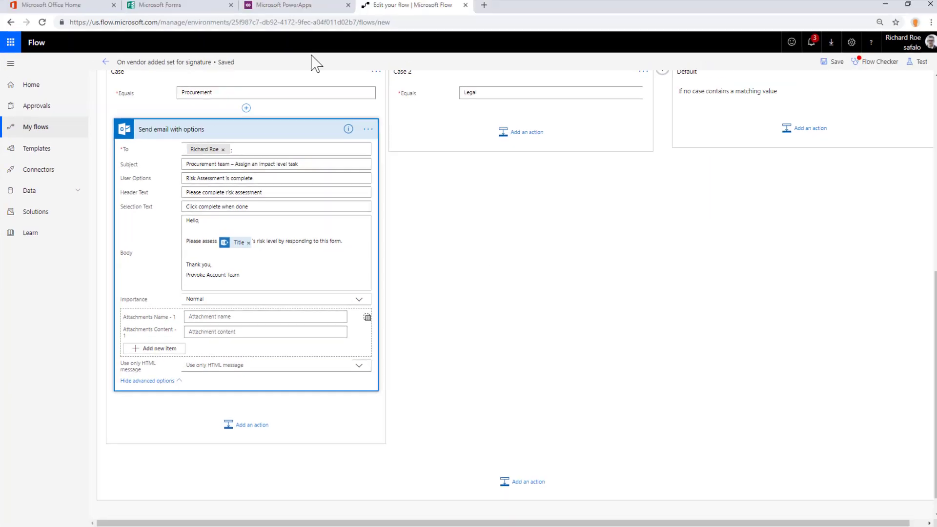
# Switch to PowerApps and create an app from the Vendors list on the Vendor Onboarding POC SharePoint site
pyautogui.click(675, 232)
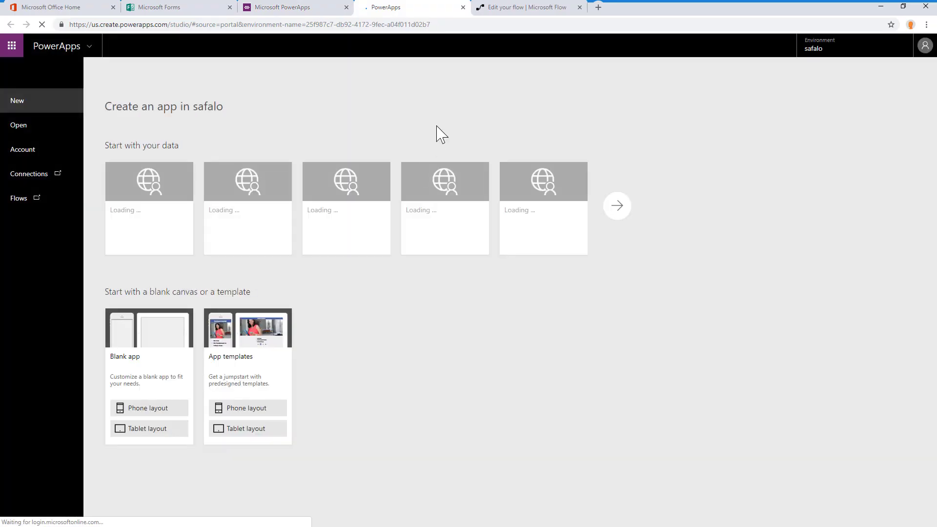
pyautogui.click(356, 203)
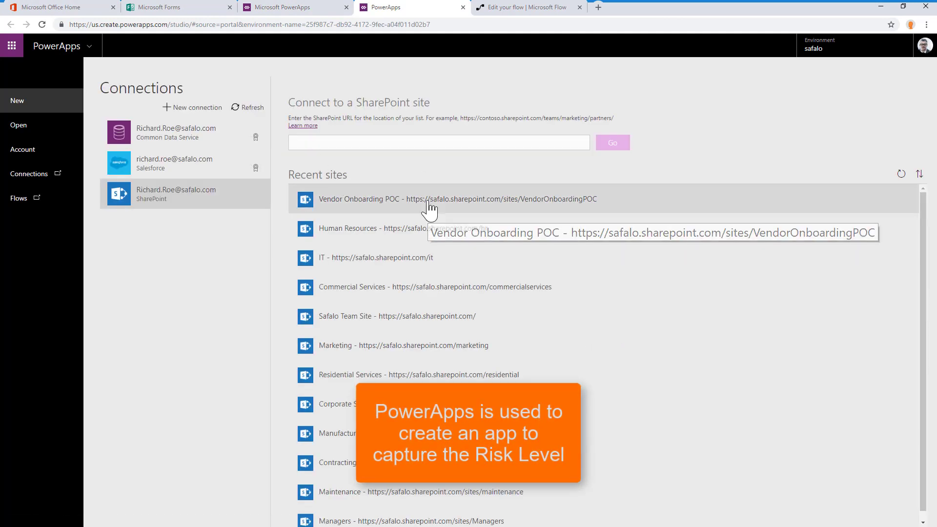
pyautogui.click(417, 194)
pyautogui.click(416, 151)
pyautogui.click(888, 514)
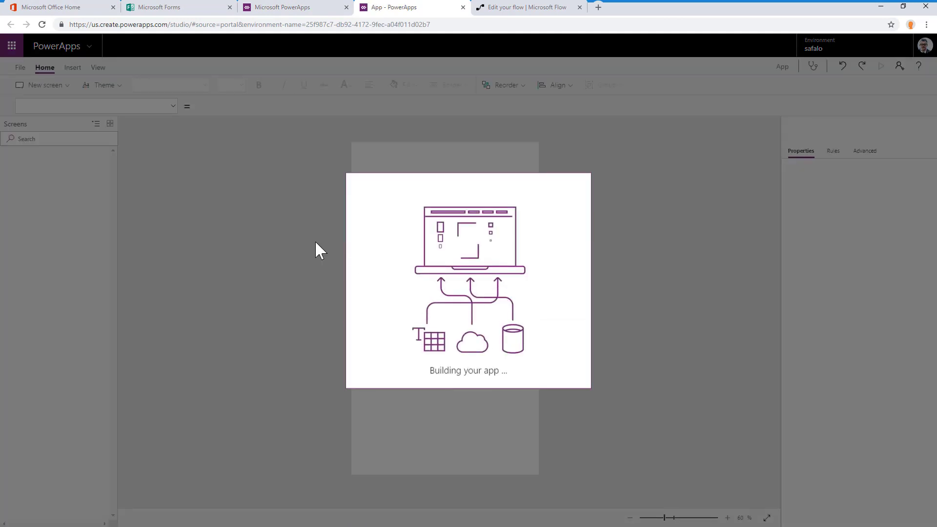
pyautogui.click(550, 324)
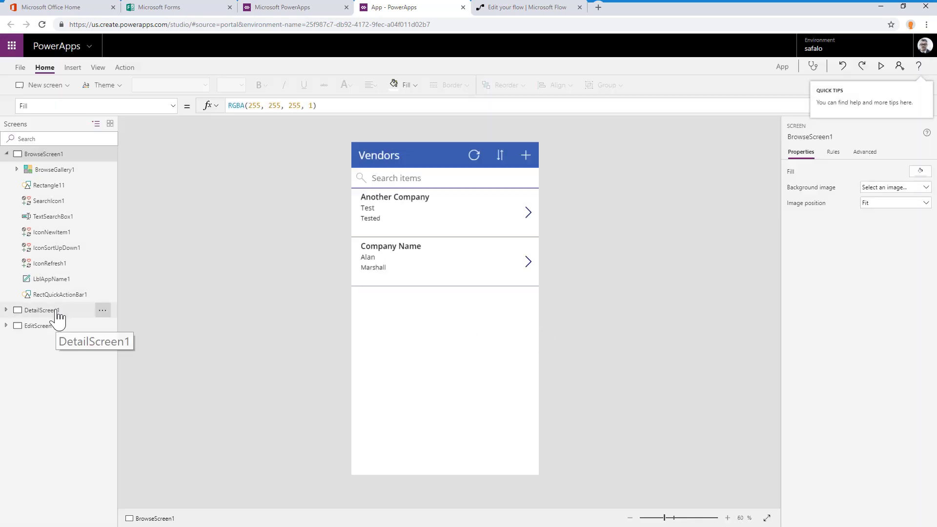
# Duplicate the app's edit screen, EditScreen1
pyautogui.click(55, 311)
pyautogui.click(53, 326)
pyautogui.click(103, 326)
pyautogui.click(130, 359)
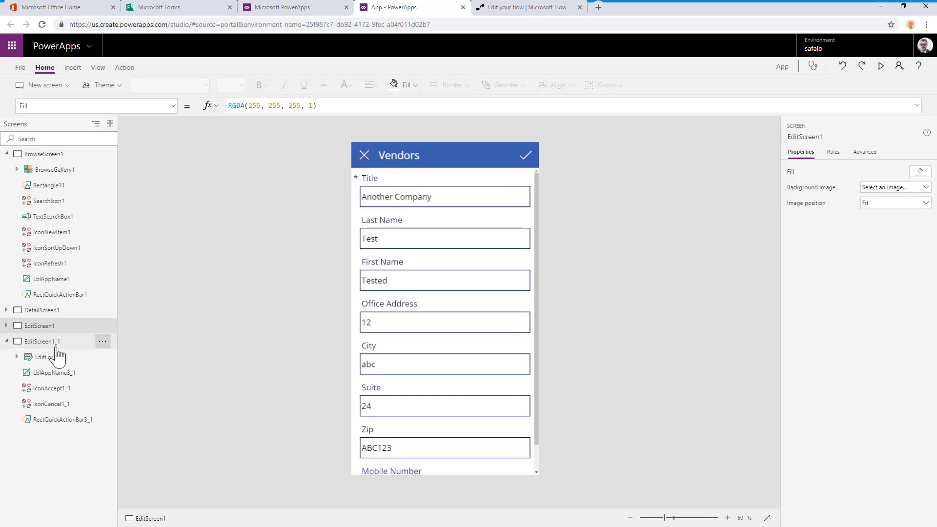
# Change the duplicated screen's header to "Procurement impact" and rename the screen "Procurement Impact"
pyautogui.doubleClick(438, 156)
pyautogui.write('Procurement impact')
pyautogui.click(103, 341)
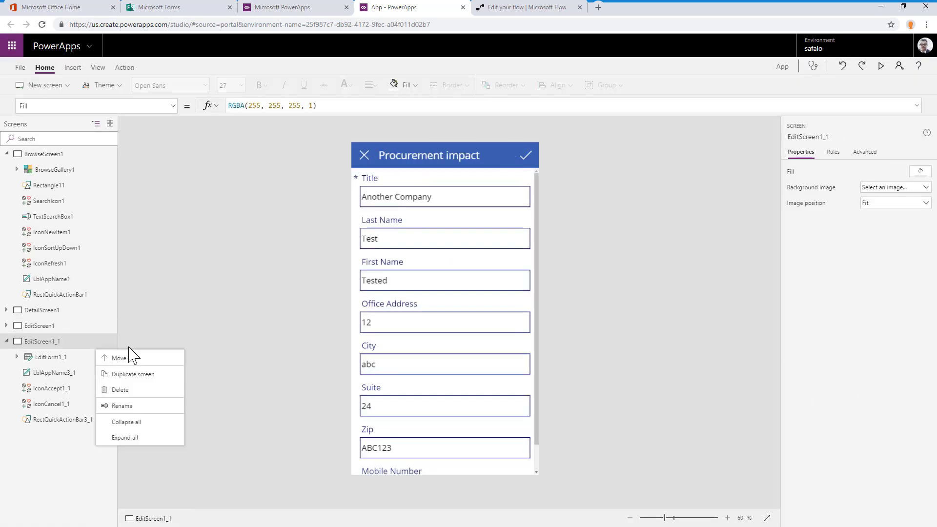
pyautogui.click(122, 405)
pyautogui.write('Procurement Impact')
# Open the Procurement Impact form's fields and make the Title field view-only text
pyautogui.click(25, 360)
pyautogui.click(916, 175)
pyautogui.click(735, 312)
pyautogui.click(673, 326)
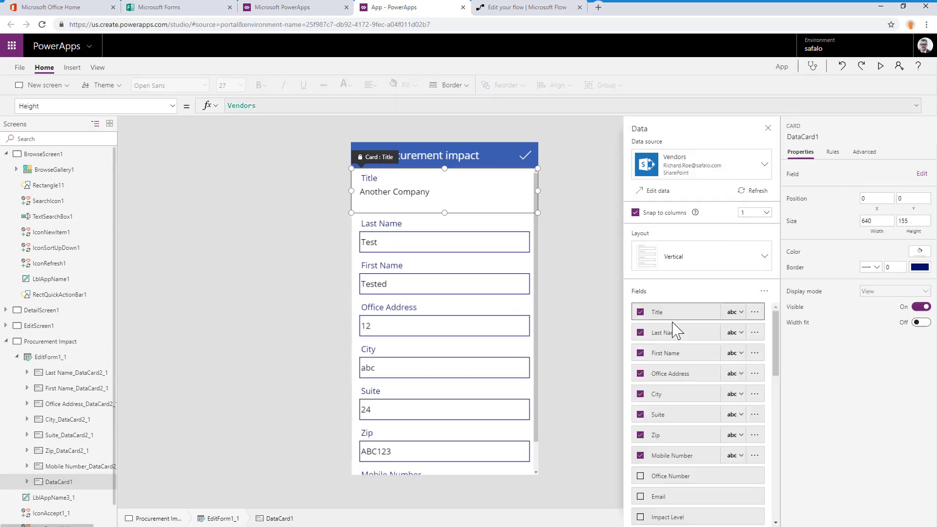
# Remove the Office Address, City, Suite, Zip and Mobile Number fields from the Procurement Impact form
pyautogui.click(641, 375)
pyautogui.click(641, 375)
pyautogui.click(641, 375)
pyautogui.click(641, 375)
pyautogui.click(642, 374)
# Add the Impact Level, Procurement Comments and Sales Force Account Name fields to the Procurement Impact form
pyautogui.scroll(-3, 643, 380)
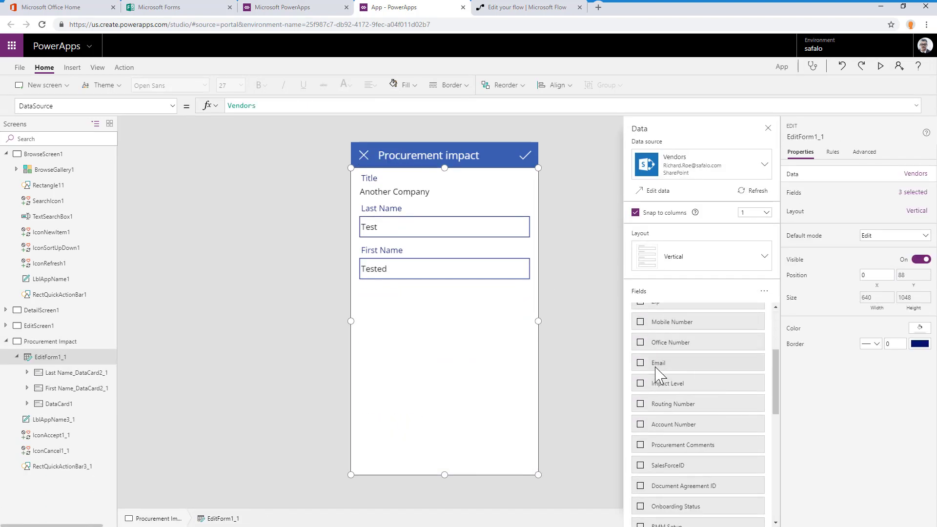
pyautogui.click(652, 371)
pyautogui.scroll(-1, 680, 388)
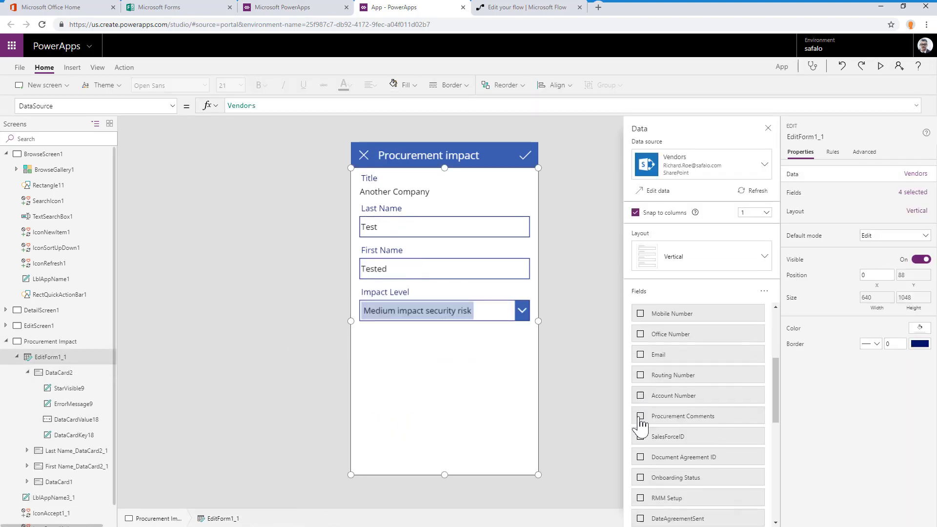
pyautogui.click(640, 417)
pyautogui.click(641, 437)
pyautogui.click(576, 381)
# Make the form notify "Saved successfully. please complete the email task" on success and EditForm1_1.Error on failure
pyautogui.click(525, 156)
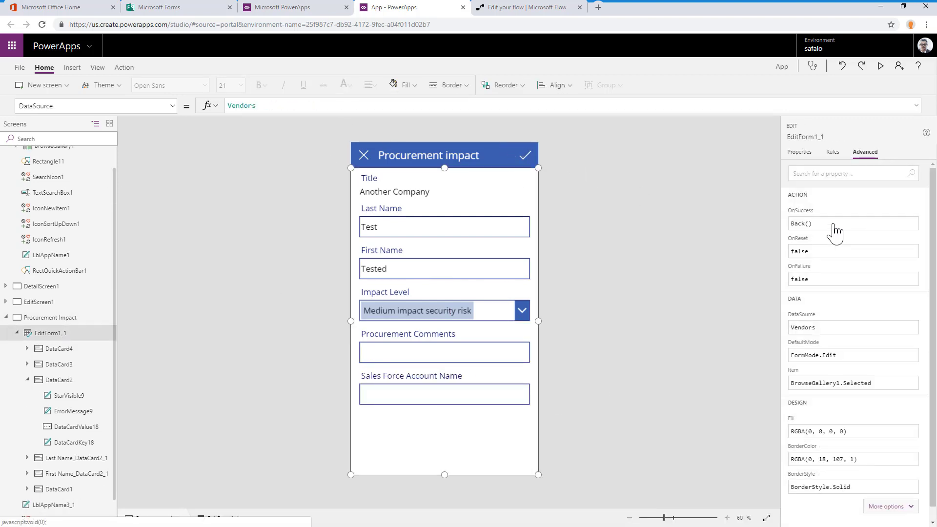
pyautogui.write('notify')
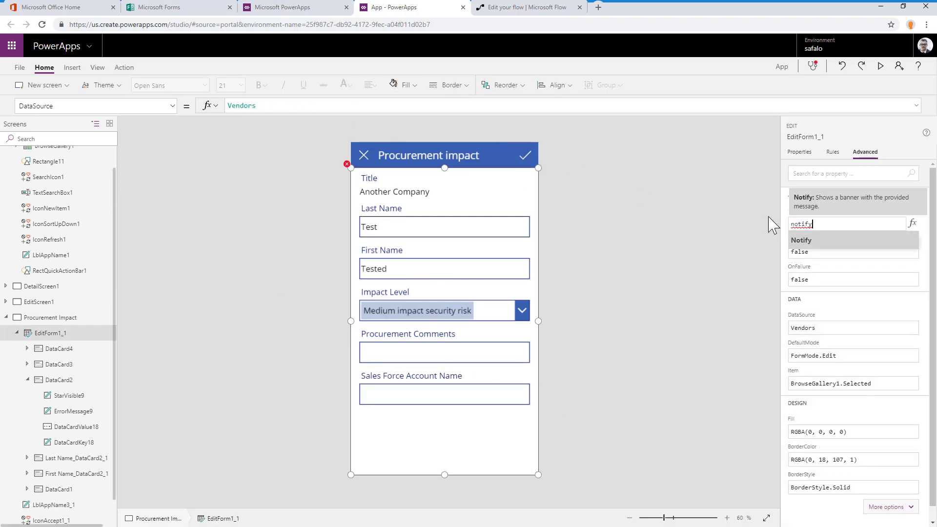
pyautogui.write('ssfully. please complete the email task")')
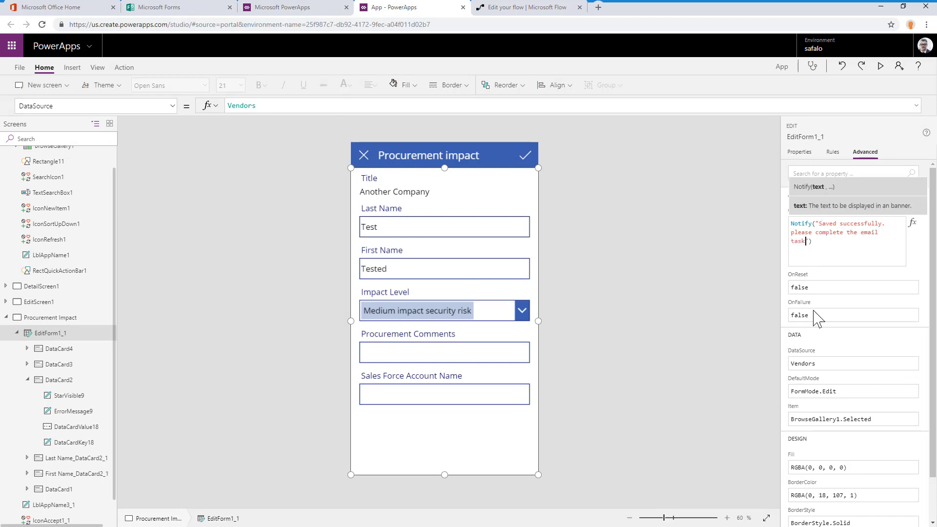
pyautogui.click(818, 315)
pyautogui.write('Notify(EditForm1_1')
pyautogui.click(724, 300)
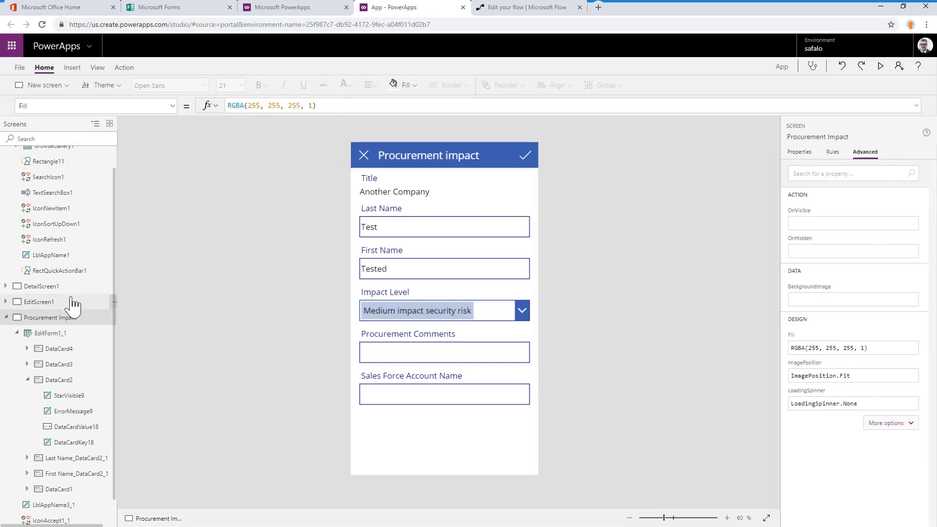
# Delete EditScreen1, DetailScreen1 and BrowseScreen1, keeping only the Procurement Impact screen
pyautogui.click(115, 303)
pyautogui.click(141, 366)
pyautogui.click(114, 287)
pyautogui.click(141, 351)
pyautogui.scroll(1, 75, 176)
pyautogui.click(115, 154)
pyautogui.click(166, 217)
# Set EditForm1_1's Item property to a First(Filter()) formula that picks the Vendors record whose ID matches an app parameter
pyautogui.click(41, 170)
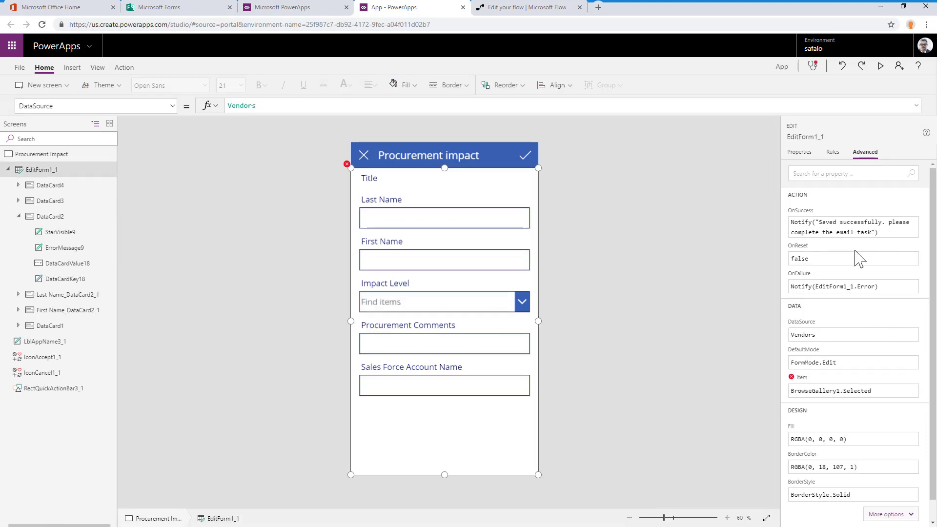
pyautogui.write('First(Filter(Ven')
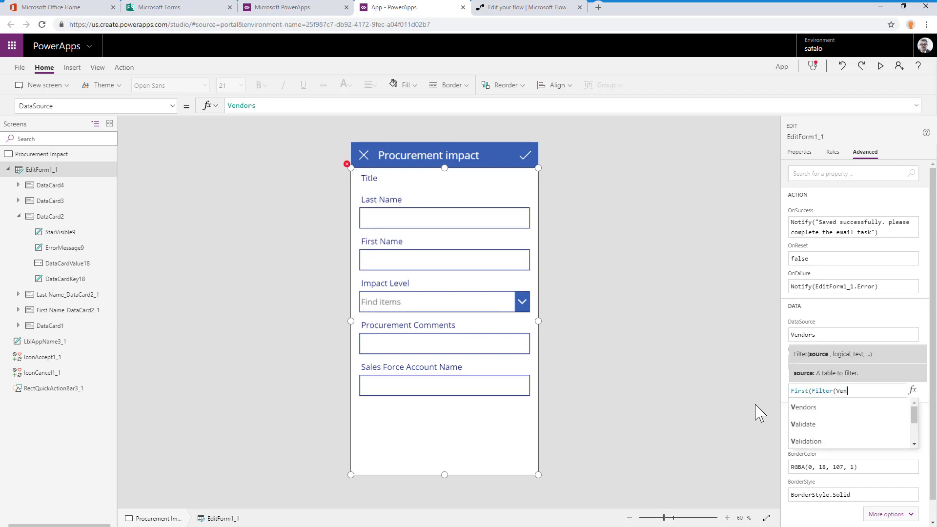
pyautogui.write('dors,ID=Param(""')
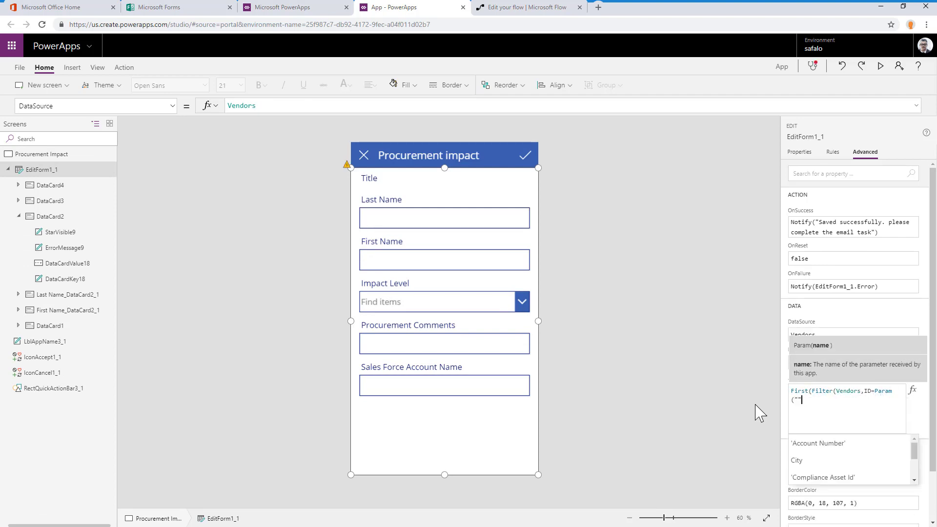
pyautogui.click(874, 394)
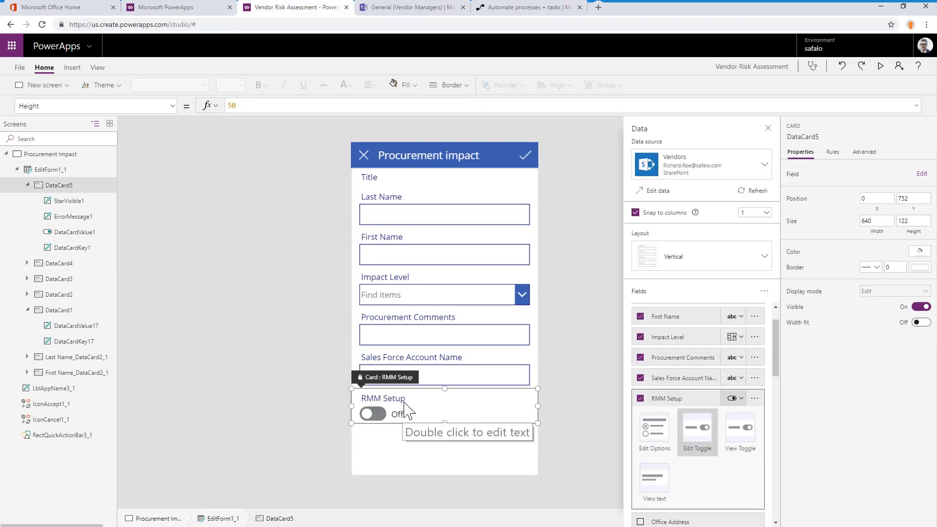
# Unlock the RMM Setup card and change its display name so that it starts with "Vendor"
pyautogui.click(404, 402)
pyautogui.click(418, 413)
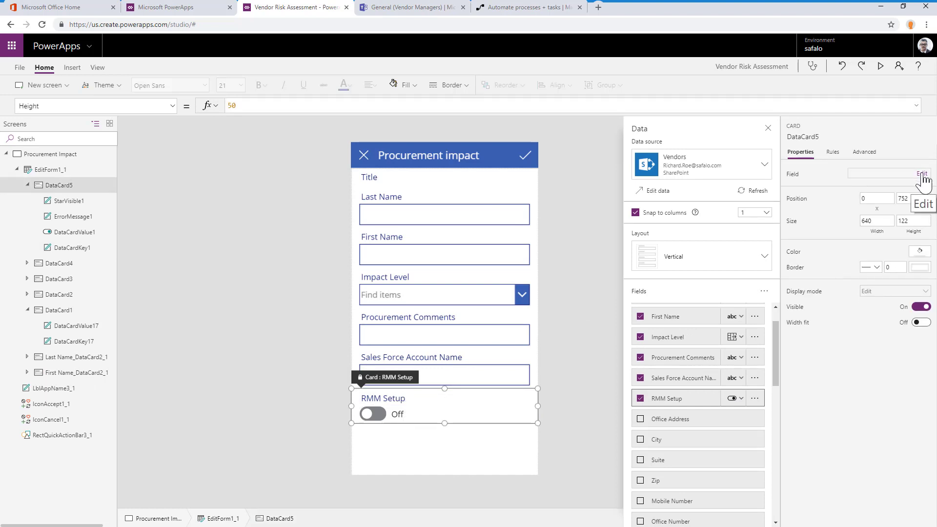
pyautogui.click(864, 152)
pyautogui.click(820, 173)
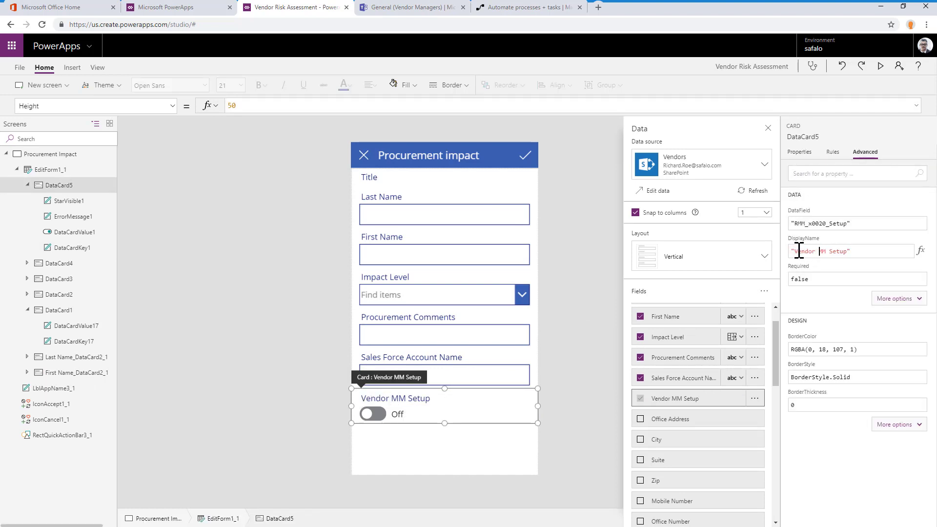
pyautogui.scroll(-3, 874, 386)
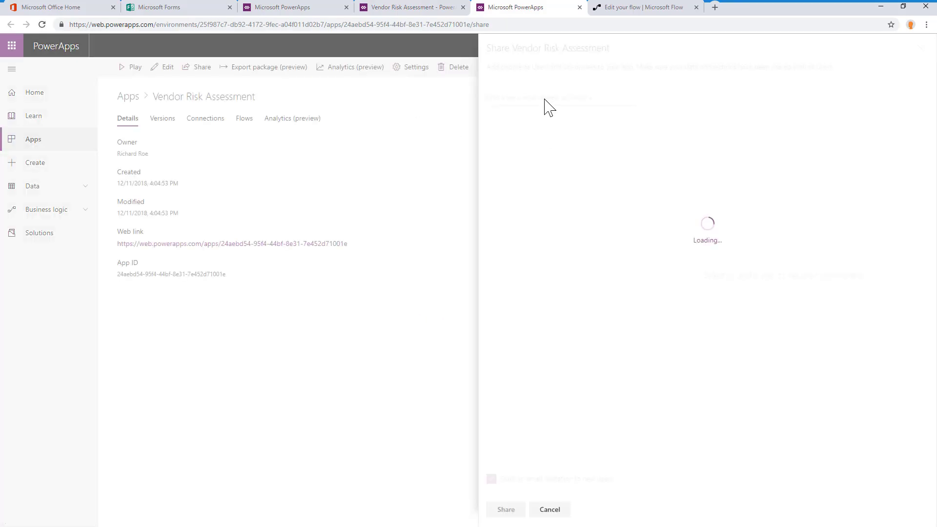
# Share the Vendor Risk Assessment app with Everyone
pyautogui.write('Everyone')
pyautogui.click(542, 117)
pyautogui.click(921, 48)
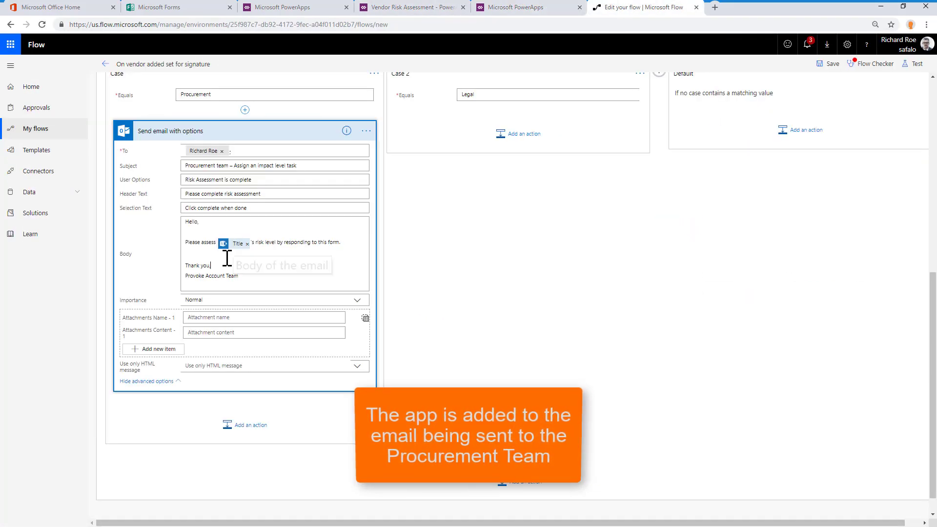
# Add an HTML link to the app in the procurement email body, passing the item's ID as SharePointID, with the text "Add Impact Assessment"
pyautogui.click(224, 259)
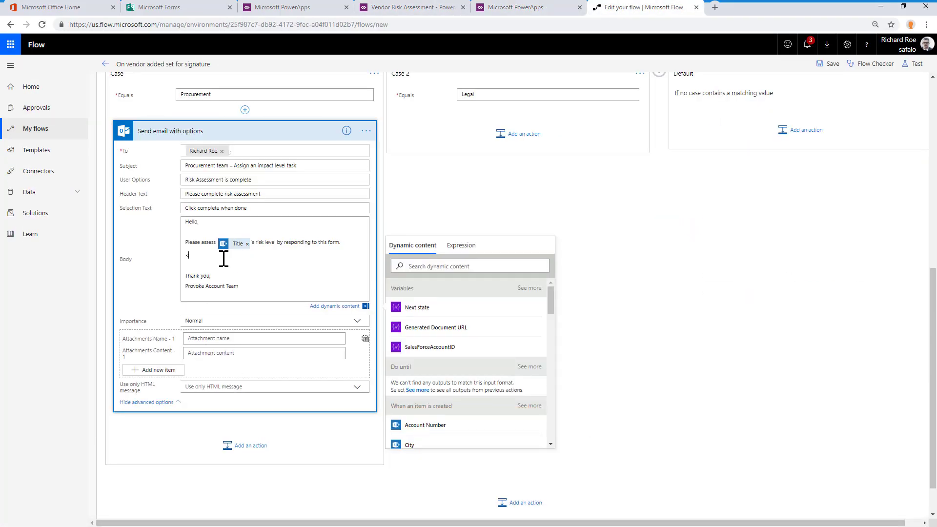
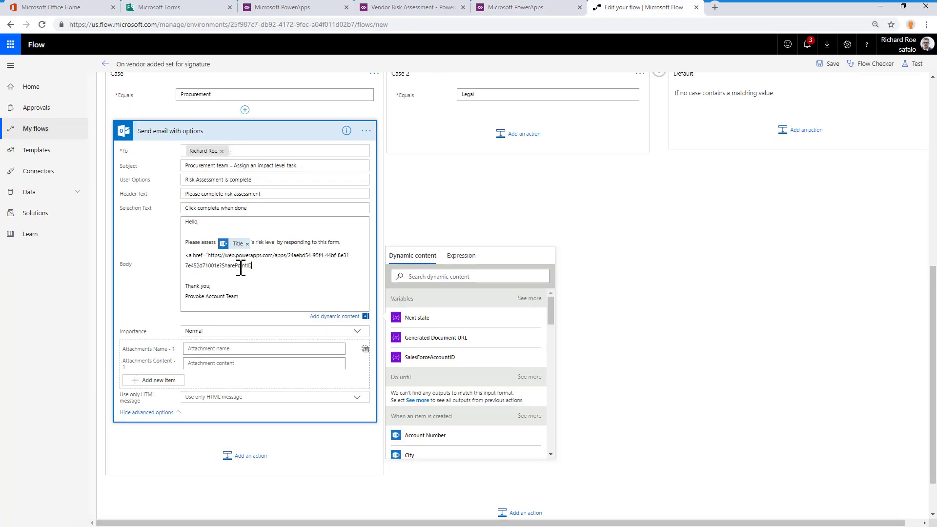
pyautogui.moveTo(551, 311); pyautogui.dragTo(551, 365)
pyautogui.click(523, 358)
pyautogui.click(424, 408)
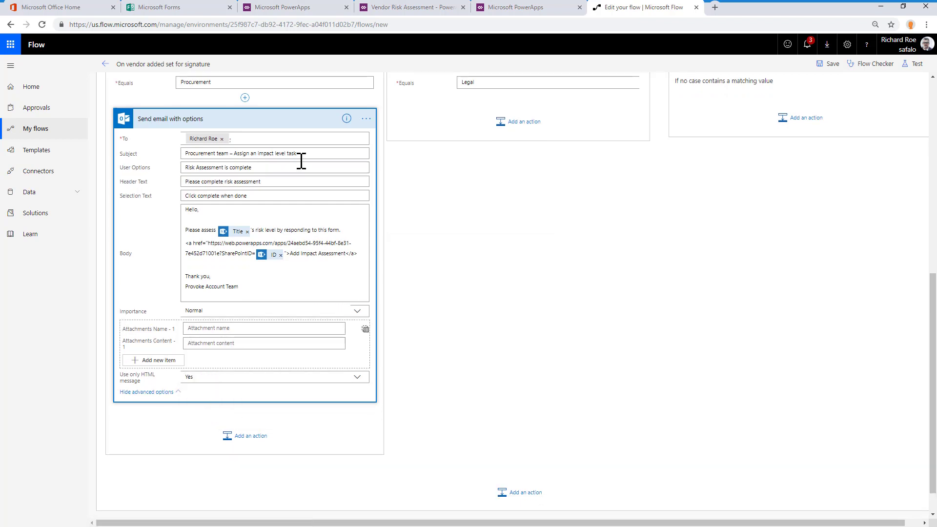
# Add a Salesforce Get records action for Accounts after the email in the Procurement case
pyautogui.click(246, 447)
pyautogui.write('get records')
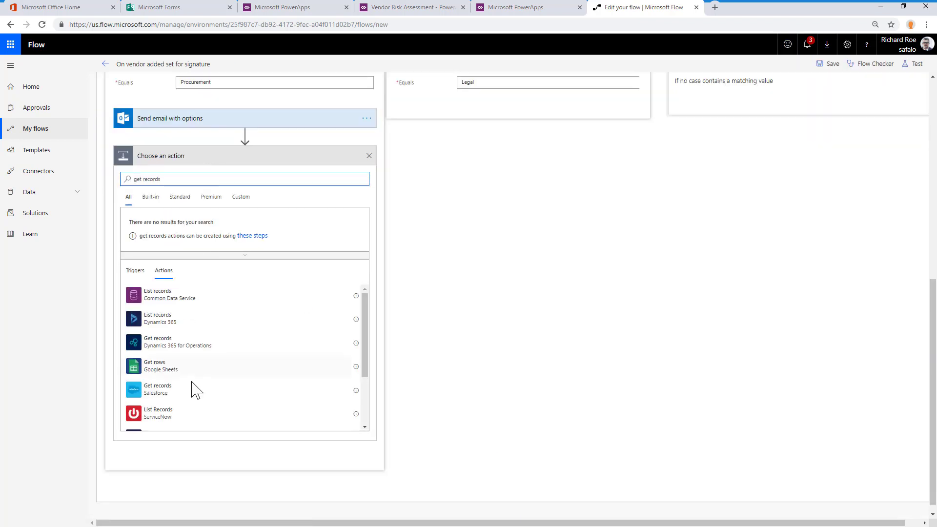
pyautogui.click(169, 390)
pyautogui.click(348, 345)
pyautogui.click(219, 386)
# Show the Get records action's advanced options and start its filter query with "Name eq '"
pyautogui.click(154, 359)
pyautogui.click(211, 358)
pyautogui.scroll(-1, 211, 358)
pyautogui.write('Name ')
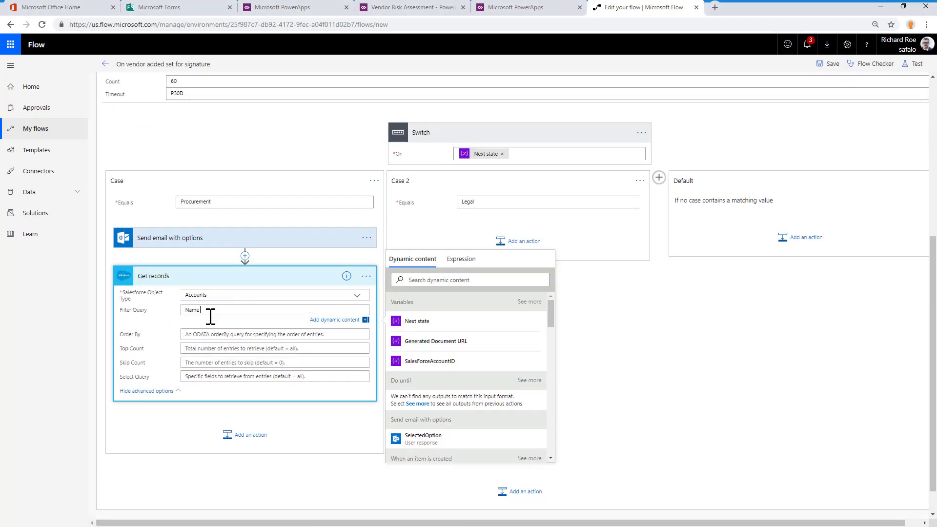
pyautogui.write("eq '")
pyautogui.scroll(-14, 496, 400)
pyautogui.scroll(15, 488, 395)
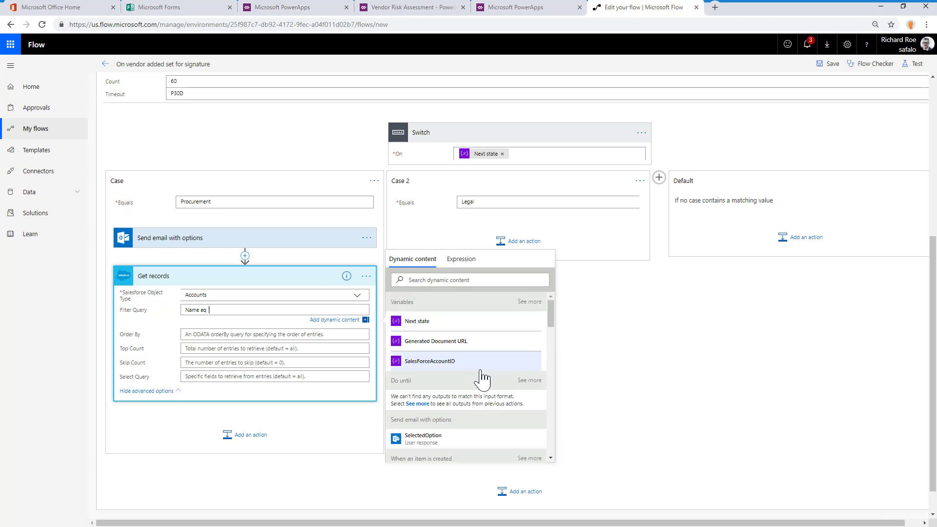
pyautogui.scroll(-1, 435, 418)
# Insert a SharePoint Get item action between Send email with options and Get records
pyautogui.click(245, 256)
pyautogui.click(251, 271)
pyautogui.click(276, 338)
pyautogui.click(199, 259)
pyautogui.write('get')
pyautogui.scroll(-3, 197, 421)
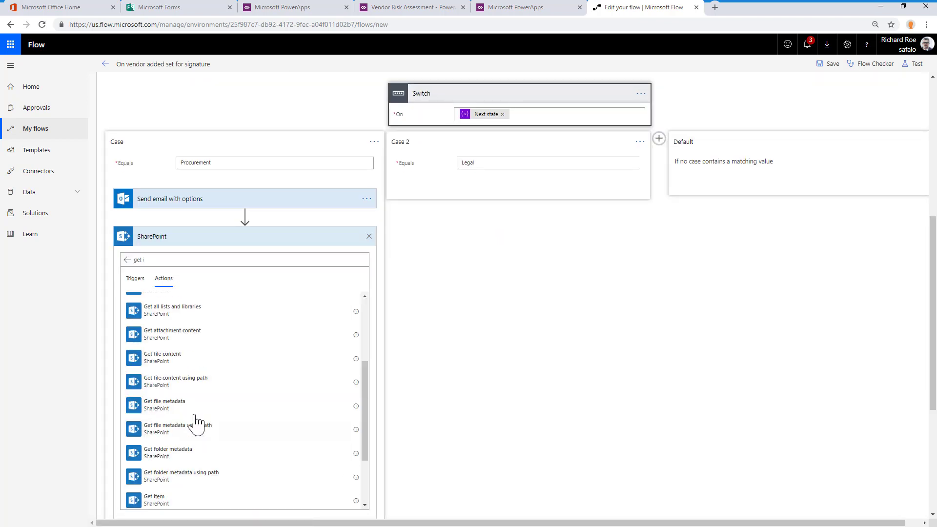
pyautogui.click(188, 498)
# Configure the Get item action with the vendor onboarding site, the Vendors list and the item's ID
pyautogui.click(358, 256)
pyautogui.click(299, 280)
pyautogui.click(357, 279)
pyautogui.click(273, 295)
pyautogui.click(414, 387)
pyautogui.click(253, 237)
# Complete the Get records filter query with a field from Get item enclosed in single quotes
pyautogui.click(264, 308)
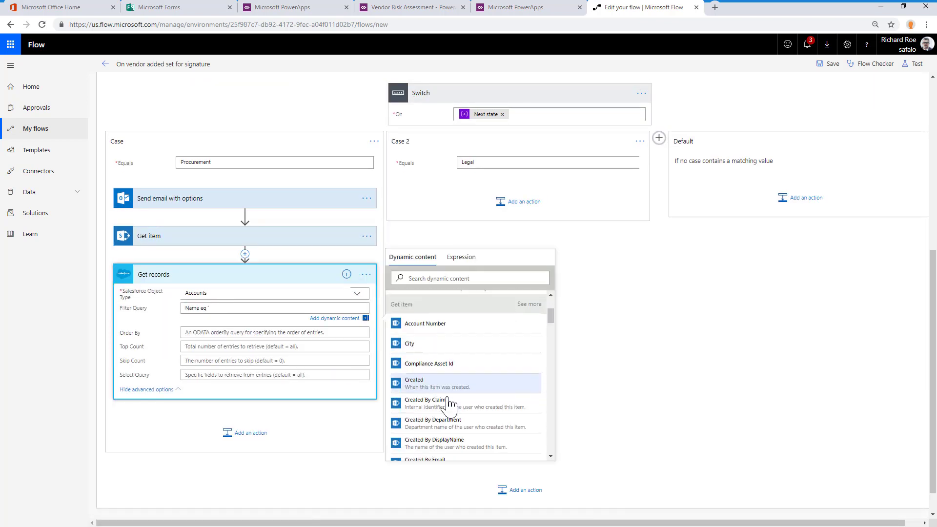
pyautogui.scroll(-3, 469, 390)
pyautogui.scroll(-3, 478, 381)
pyautogui.click(440, 420)
pyautogui.write("'")
pyautogui.click(290, 276)
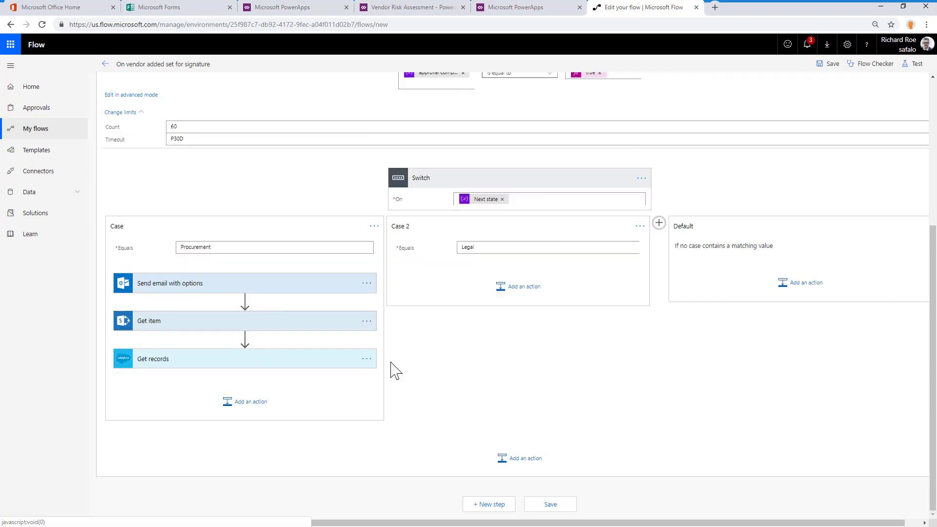
# After Get records, add a condition named "Is New Vendor" that tests whether a length() expression is greater than 0
pyautogui.click(245, 400)
pyautogui.write('con')
pyautogui.click(195, 461)
pyautogui.click(291, 332)
pyautogui.click(429, 282)
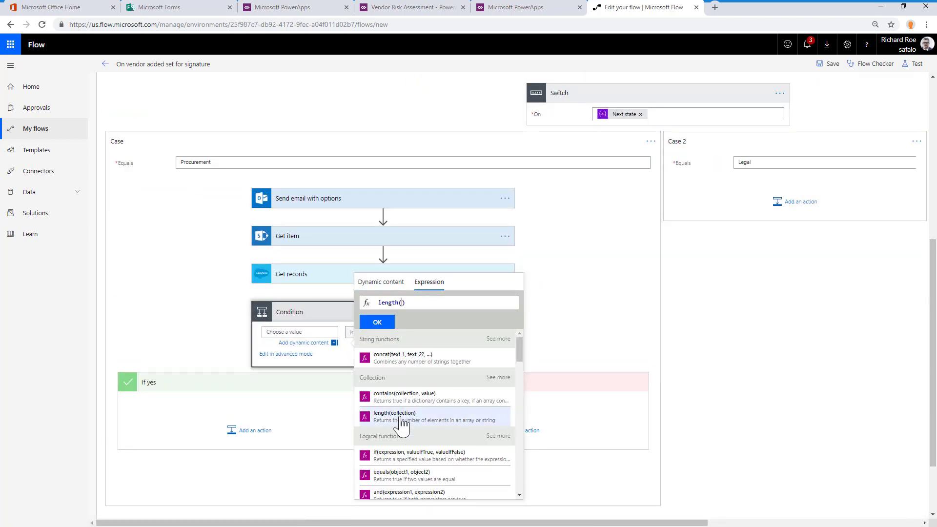
pyautogui.click(378, 322)
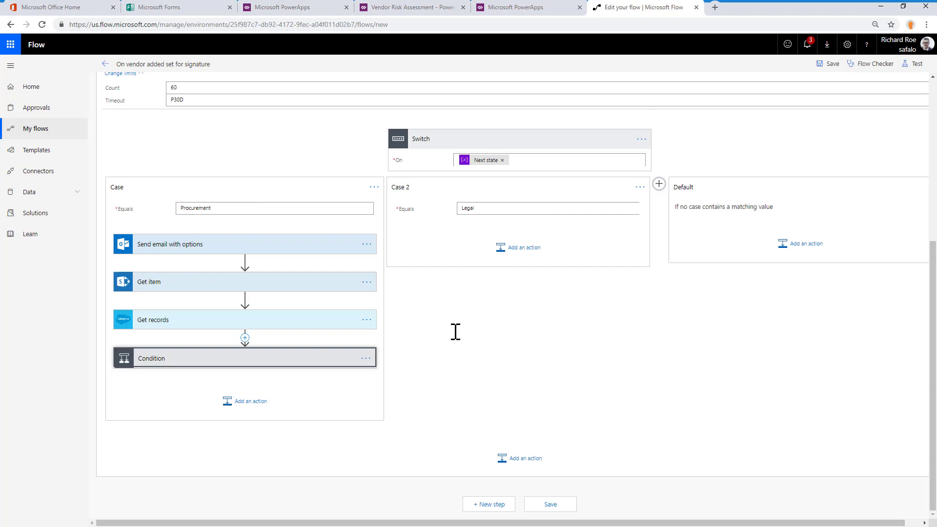
pyautogui.click(466, 332)
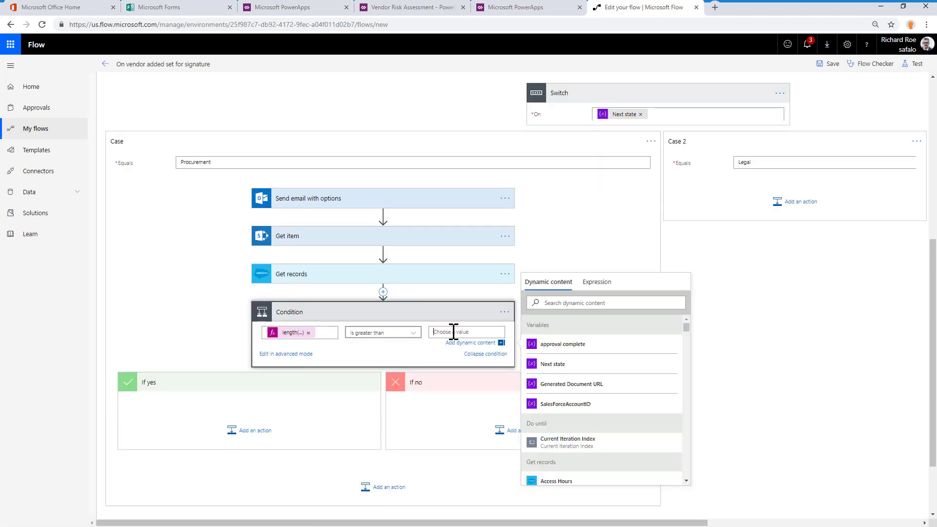
pyautogui.write('0')
pyautogui.click(444, 312)
# Add a Salesforce Update record action for Accounts to the If yes branch
pyautogui.click(249, 421)
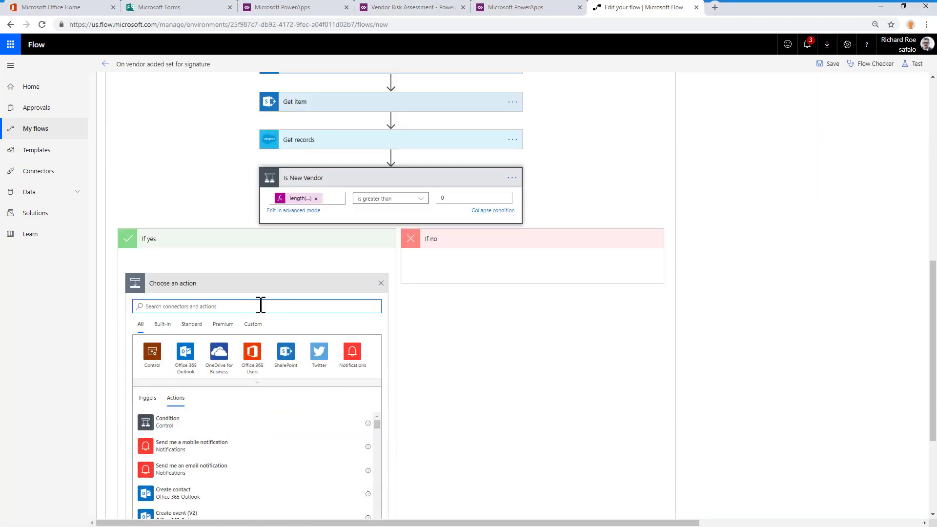
pyautogui.write('salesforce')
pyautogui.click(370, 284)
pyautogui.click(265, 319)
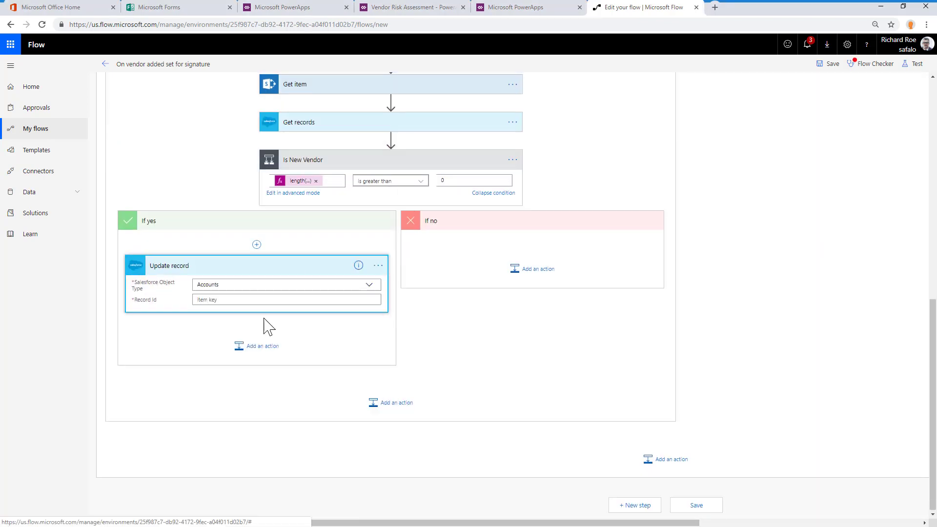
# Fill the Update record action's Record Id with Account ID and its Account Name with the Account Name field
pyautogui.click(273, 299)
pyautogui.click(441, 364)
pyautogui.click(256, 326)
pyautogui.click(273, 386)
pyautogui.moveTo(569, 370); pyautogui.dragTo(569, 378)
pyautogui.click(444, 494)
# Map the Update record action's Billing Street to Office Address and its Billing City to City
pyautogui.scroll(-1, 293, 390)
pyautogui.click(232, 342)
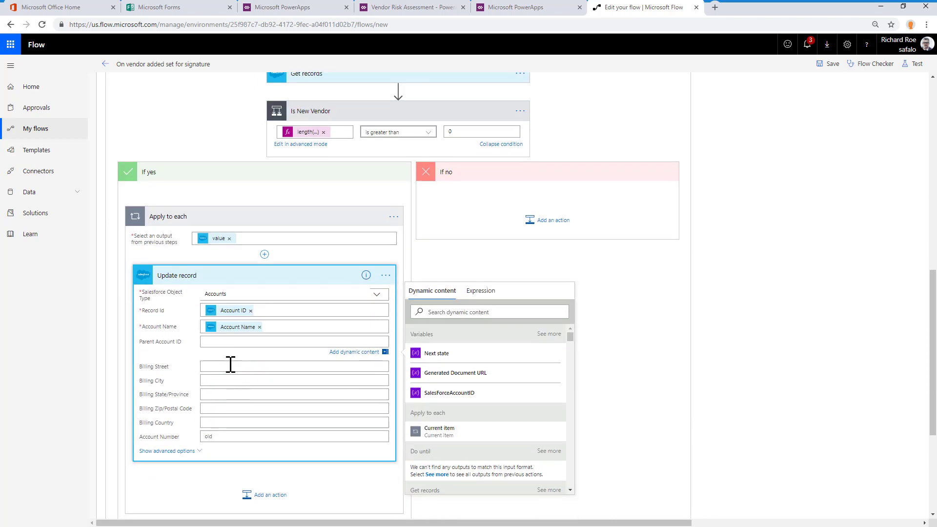
pyautogui.click(230, 365)
pyautogui.scroll(-20, 496, 411)
pyautogui.click(475, 441)
pyautogui.click(264, 383)
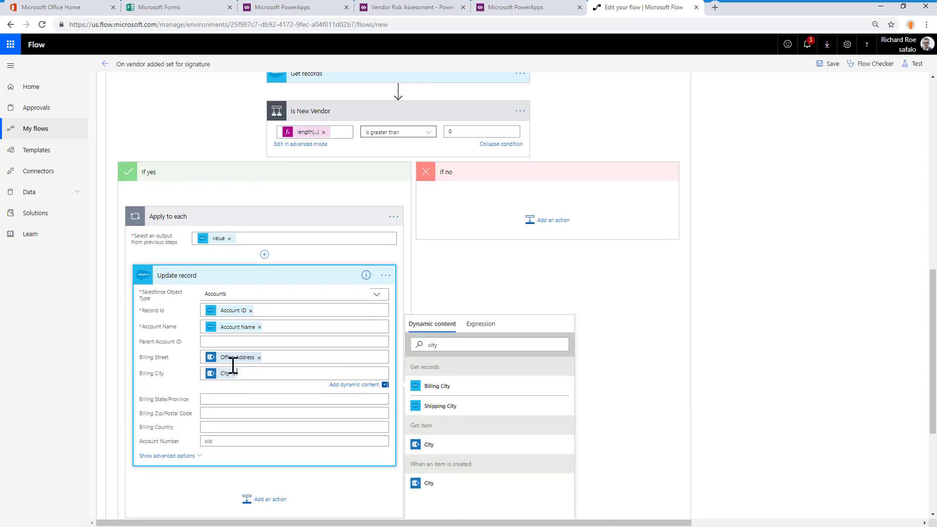
pyautogui.click(439, 376)
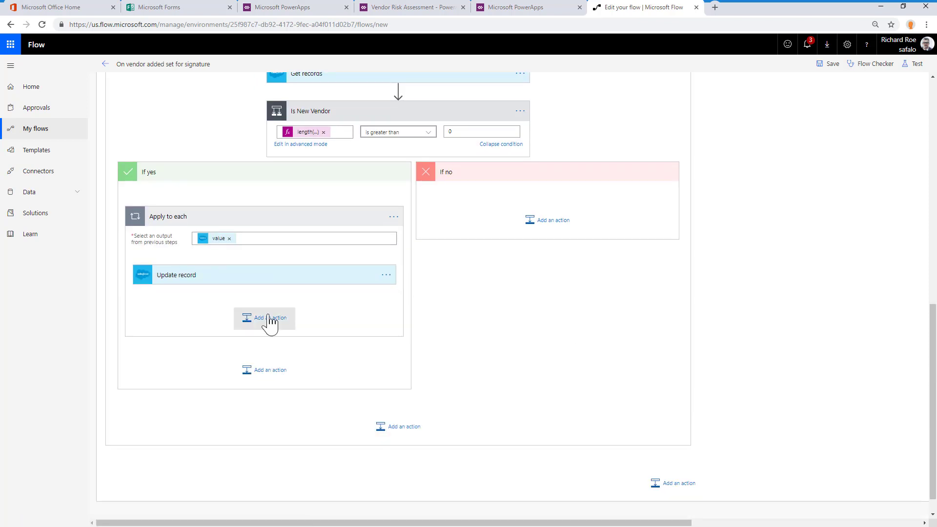
# Add a SharePoint Update item action for the Vendors list on the Vendor Onboarding POC site, filling Id with ID and Title with Title
pyautogui.click(265, 317)
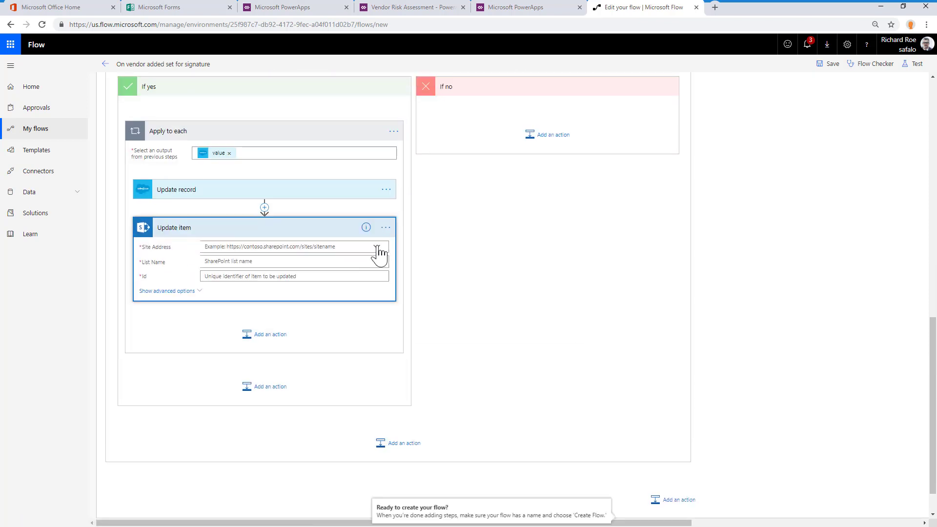
pyautogui.click(299, 272)
pyautogui.click(456, 125)
pyautogui.write('Titl')
pyautogui.click(209, 299)
pyautogui.press('BackSpace')
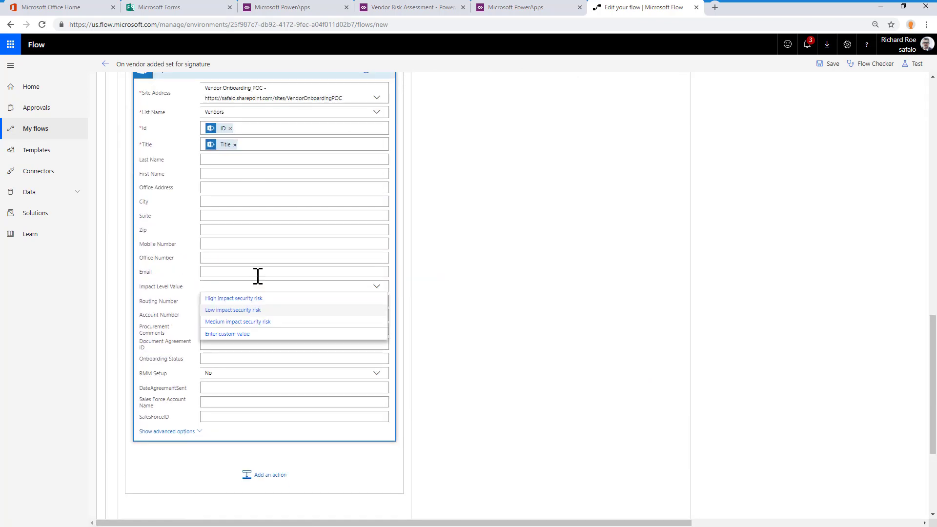
# Fill the Update item action's SalesForceID with dynamic content from a previous step and collapse the action
pyautogui.click(257, 276)
pyautogui.click(218, 426)
pyautogui.scroll(-10, 506, 454)
pyautogui.click(481, 473)
pyautogui.scroll(2, 293, 156)
pyautogui.click(293, 154)
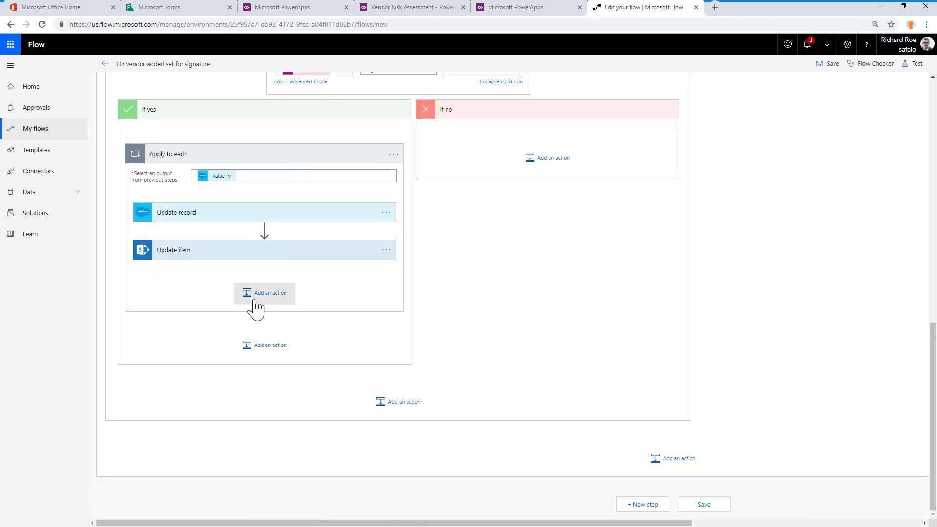
# Add two Salesforce Create record actions to the If no branch, the second for Contacts with Last Name and Account ID filled in
pyautogui.click(257, 236)
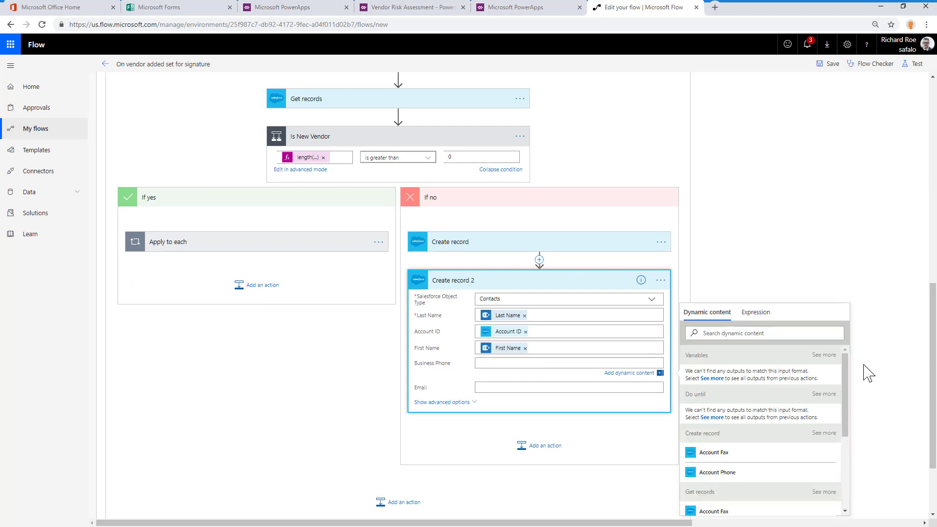
pyautogui.scroll(-10, 830, 391)
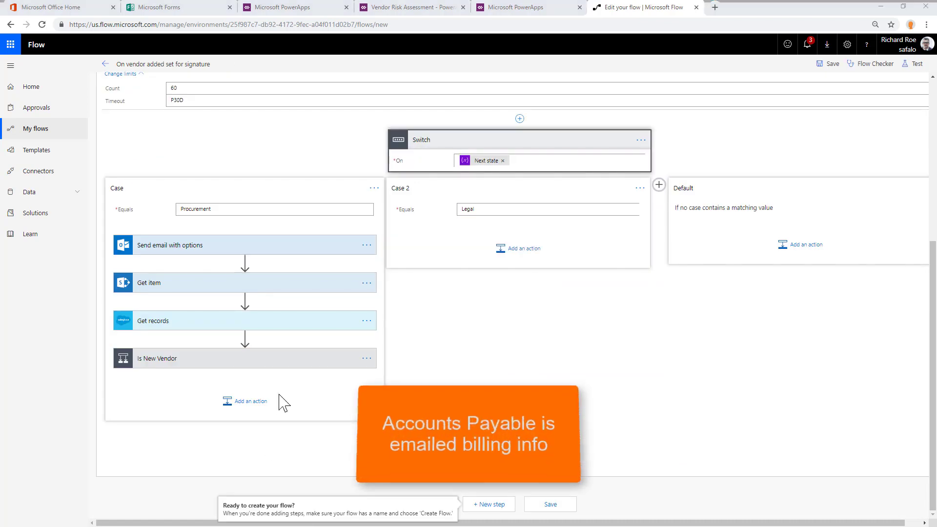
# Add a Send an email (V2) action to the accounts payable contact with the subject "Please update [Title]'s account billing information"
pyautogui.click(256, 414)
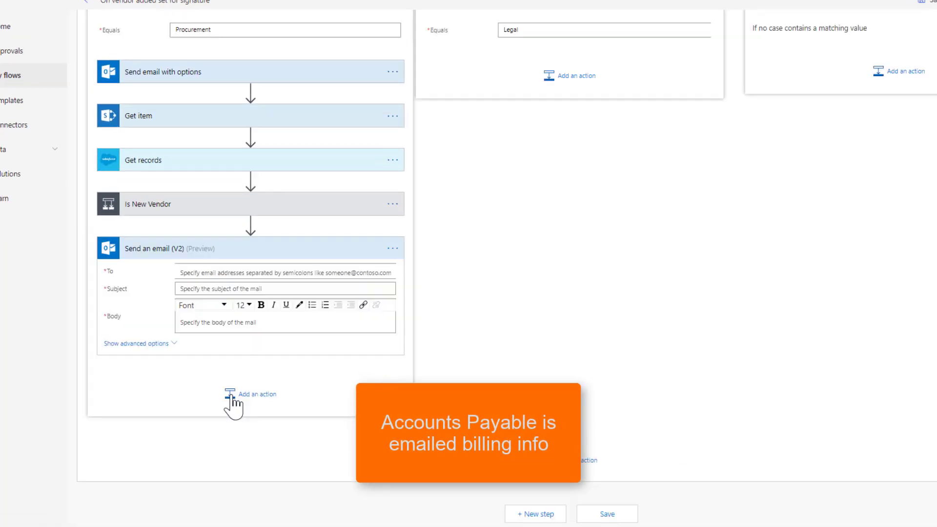
pyautogui.click(209, 270)
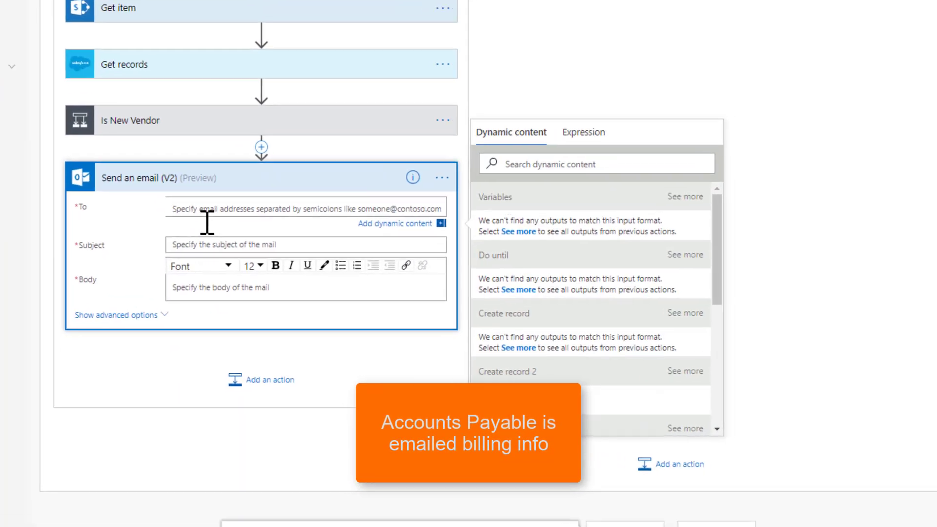
pyautogui.write('martin')
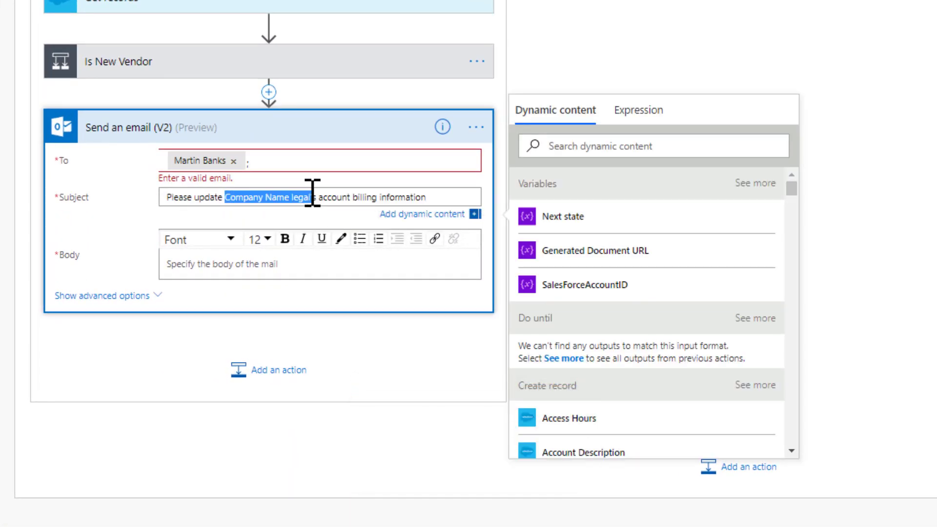
pyautogui.press('Delete')
pyautogui.moveTo(792, 188); pyautogui.dragTo(795, 314)
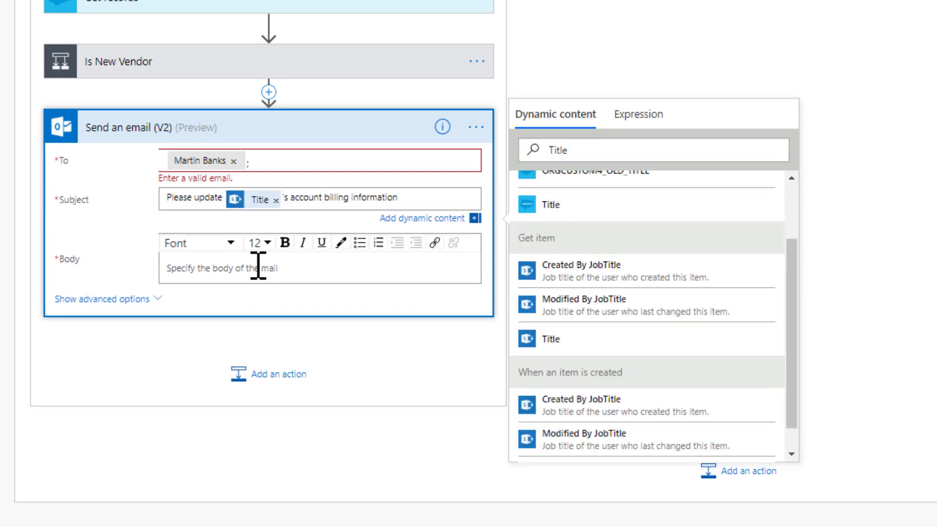
# Fill the email body with the billing update text and insert the First Name field in the Contact line
pyautogui.click(257, 268)
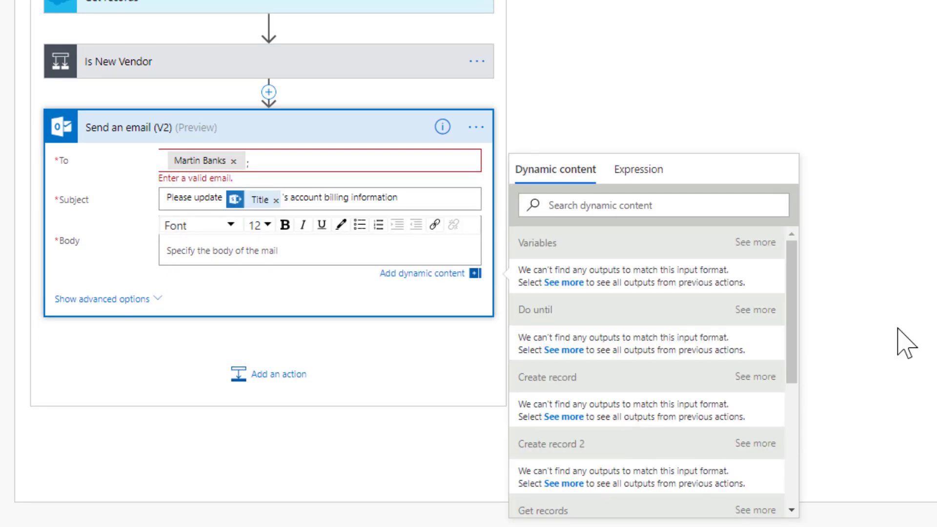
pyautogui.moveTo(202, 209); pyautogui.dragTo(276, 210)
pyautogui.click(564, 408)
pyautogui.click(566, 402)
# Replace the body's remaining placeholders with the Last Name, Mobile Number, Office Number, Account Number, Routing Number and Title fields
pyautogui.moveTo(289, 212); pyautogui.dragTo(389, 219)
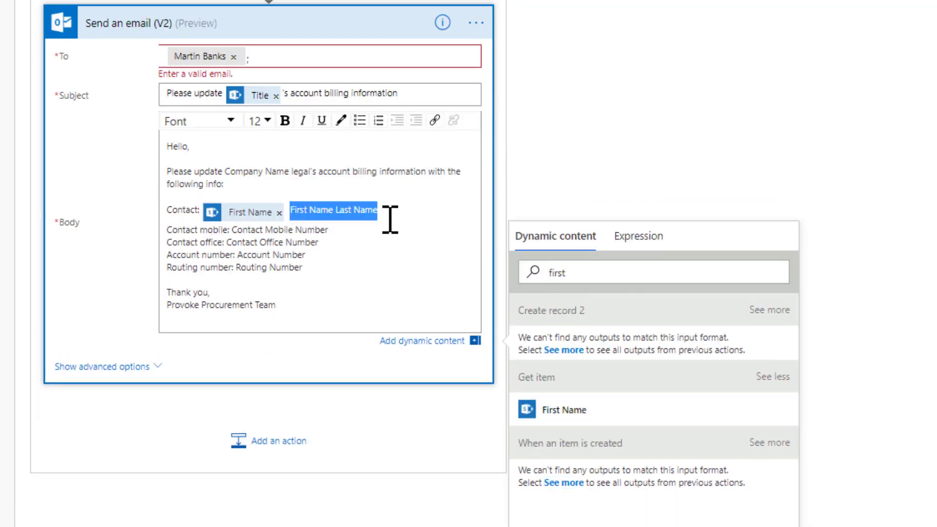
pyautogui.press('Delete')
pyautogui.doubleClick(616, 272)
pyautogui.write('last')
pyautogui.click(581, 472)
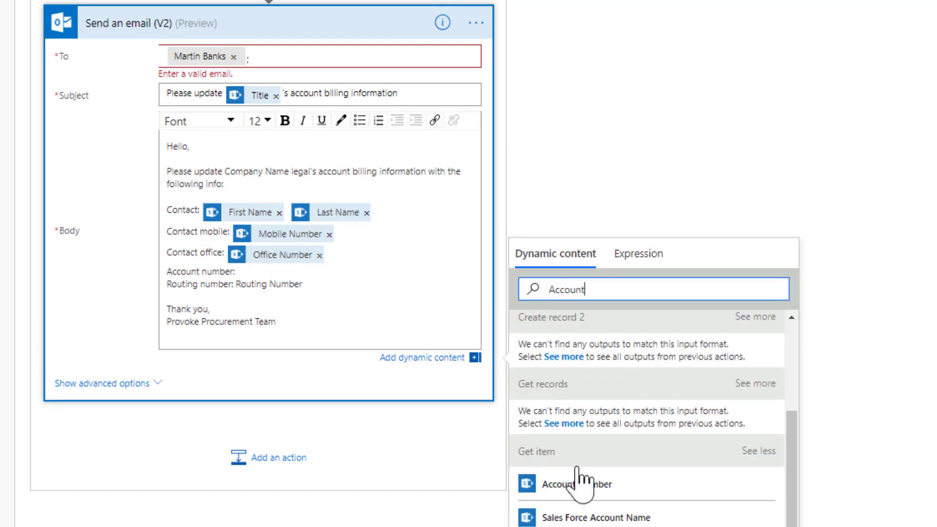
pyautogui.click(542, 479)
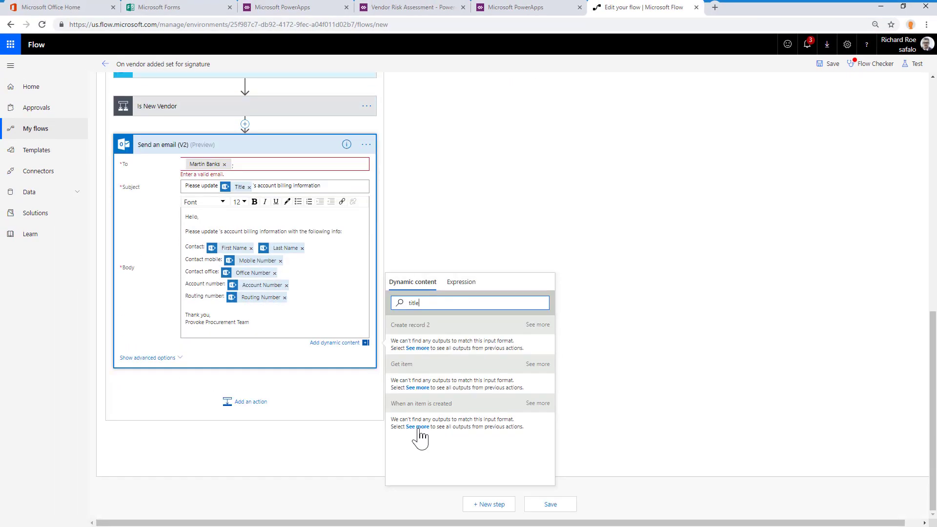
pyautogui.click(412, 451)
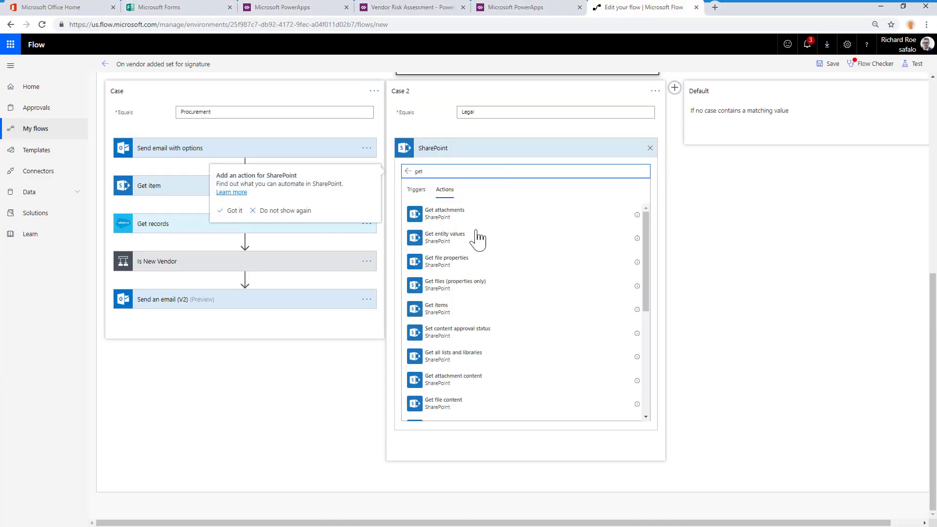
# Add a SharePoint Get item action to the Legal case for the Vendors list's ID and rename it "Legal details from SharePoint"
pyautogui.click(479, 239)
pyautogui.click(637, 230)
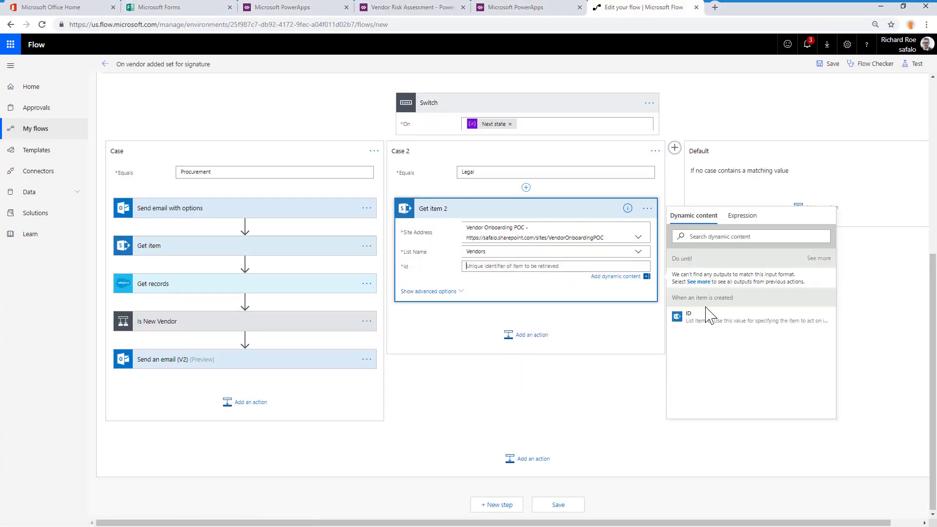
pyautogui.click(675, 416)
pyautogui.write('Legal details from SharePoint')
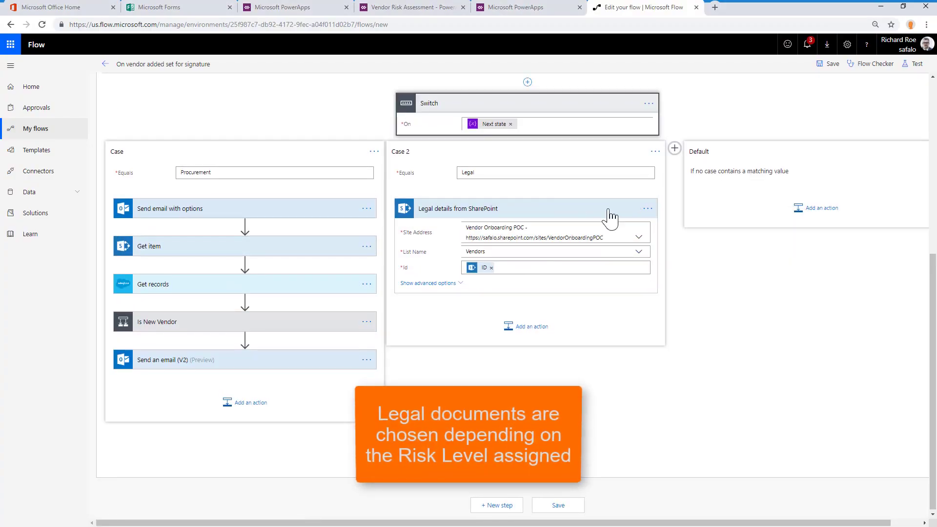
# Add a nested Switch on Impact Level Value with cases for "Medium impact security risk" and "High impact security risk"
pyautogui.click(526, 327)
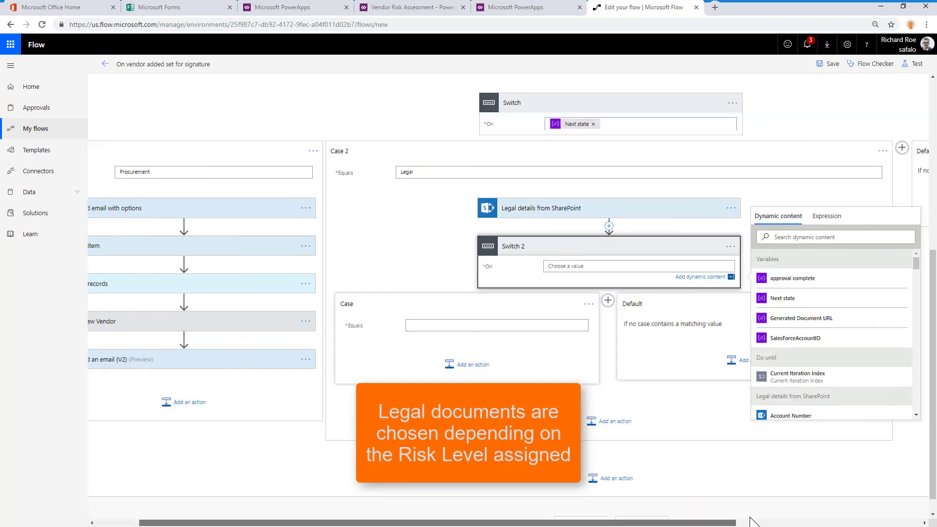
pyautogui.scroll(-3, 732, 312)
pyautogui.click(713, 314)
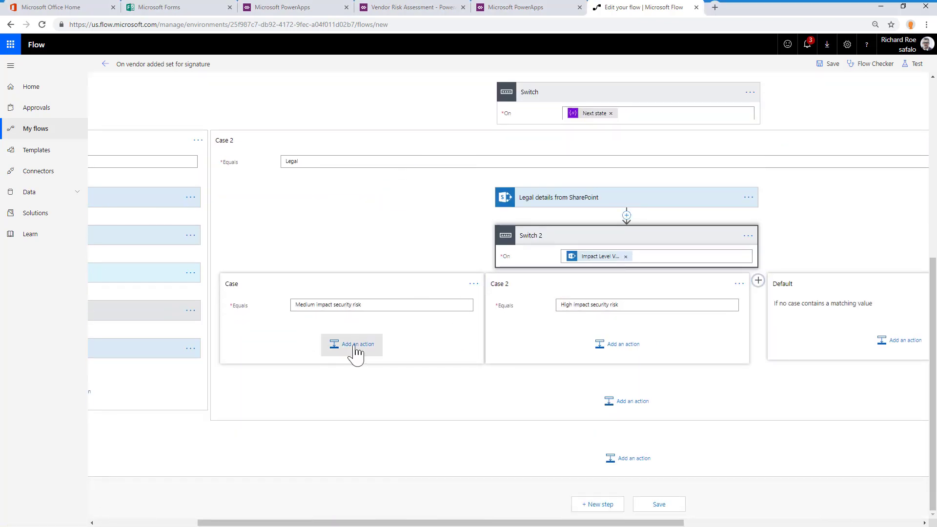
# Add Get files (properties only) to the medium-risk case for Vendor Onboarding POC's Documents, filtered by Title eq 'Generated Agreement for Signing'
pyautogui.click(354, 351)
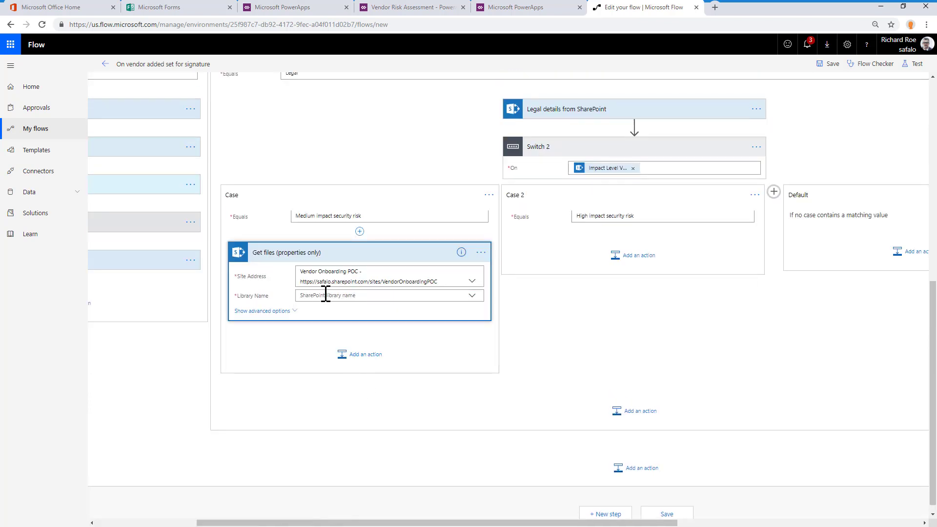
pyautogui.click(326, 295)
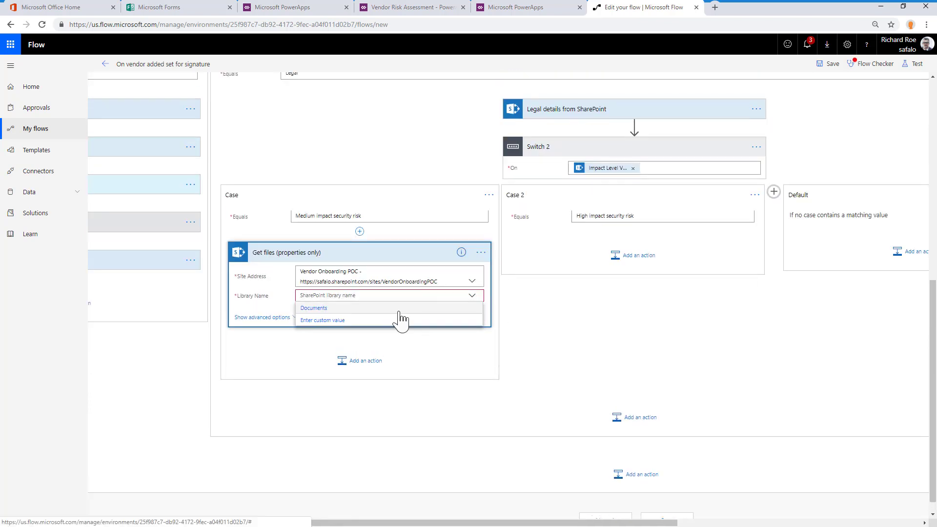
pyautogui.click(318, 309)
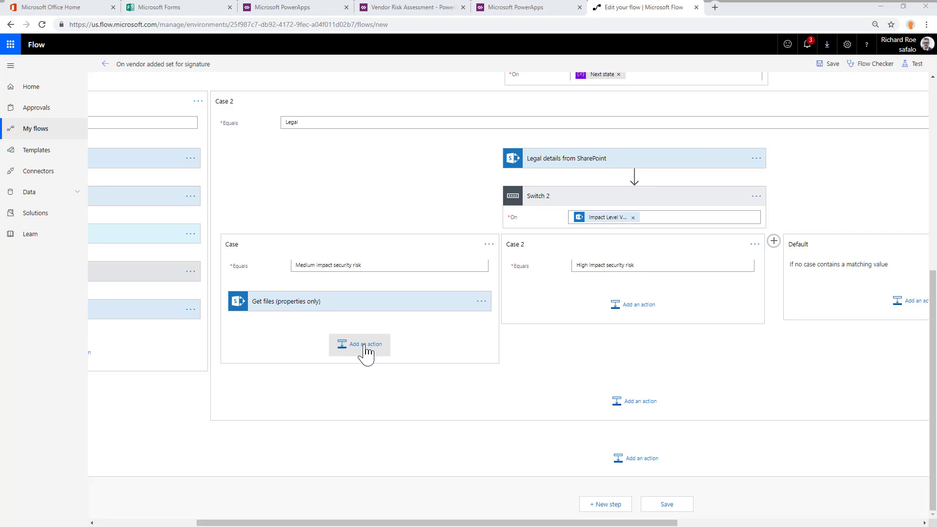
# Add a Set variable action after Get files in the medium-risk case, using a dynamic value from the retrieved files
pyautogui.click(365, 345)
pyautogui.write('set var')
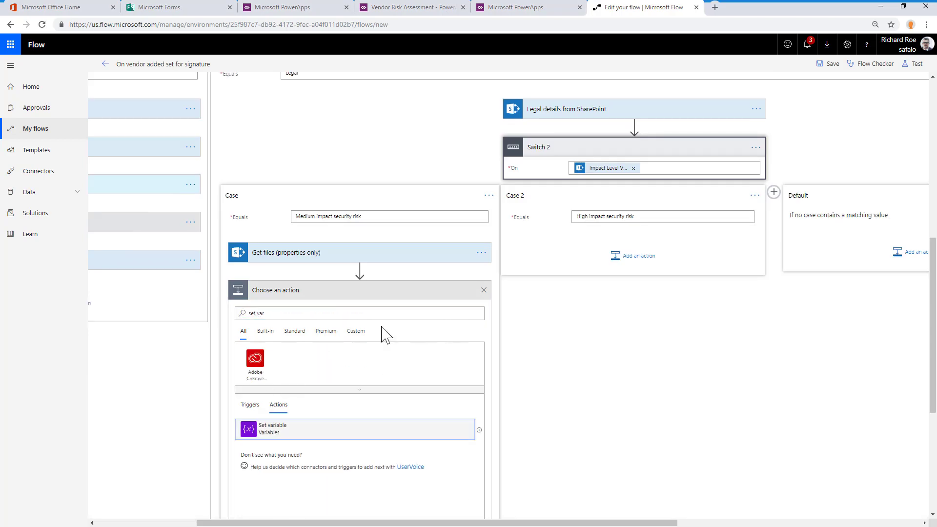
pyautogui.click(354, 430)
pyautogui.click(387, 309)
pyautogui.click(352, 322)
pyautogui.click(381, 322)
pyautogui.moveTo(665, 327); pyautogui.dragTo(665, 344)
pyautogui.click(536, 381)
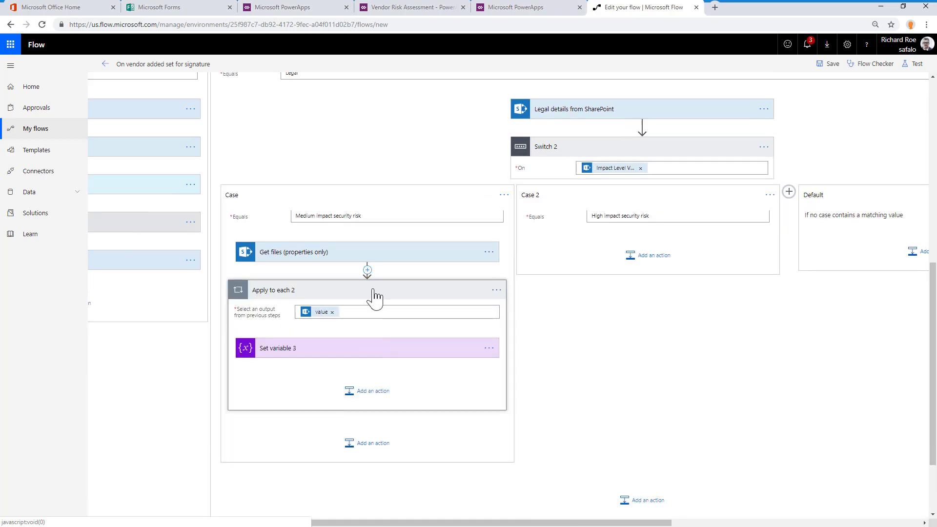
pyautogui.click(376, 292)
# Add Get files (properties only) to the high-risk case for Vendor Onboarding POC's Documents, filtered by Title eq 'Vendor Agreement for Signing'
pyautogui.click(637, 266)
pyautogui.write('get fi')
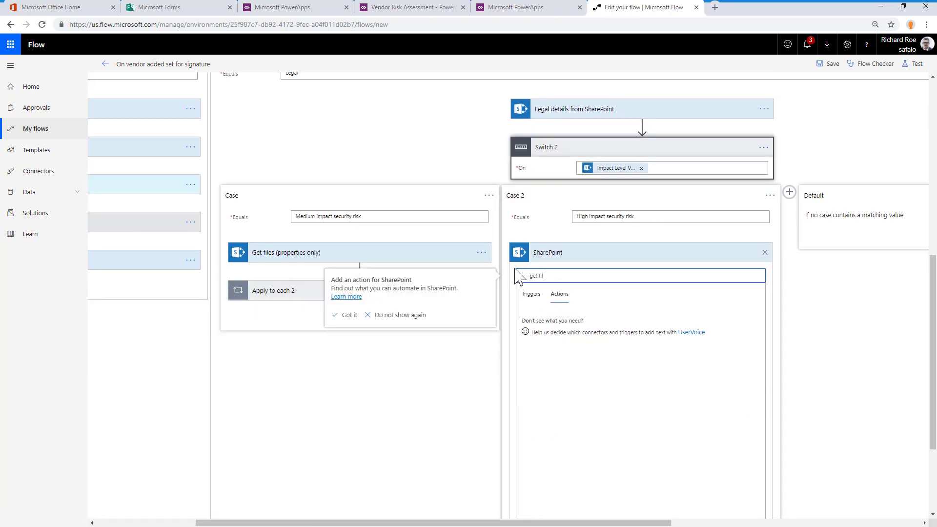
pyautogui.write('les')
pyautogui.click(566, 320)
pyautogui.click(481, 252)
pyautogui.click(754, 272)
pyautogui.click(683, 381)
pyautogui.click(754, 295)
pyautogui.click(615, 311)
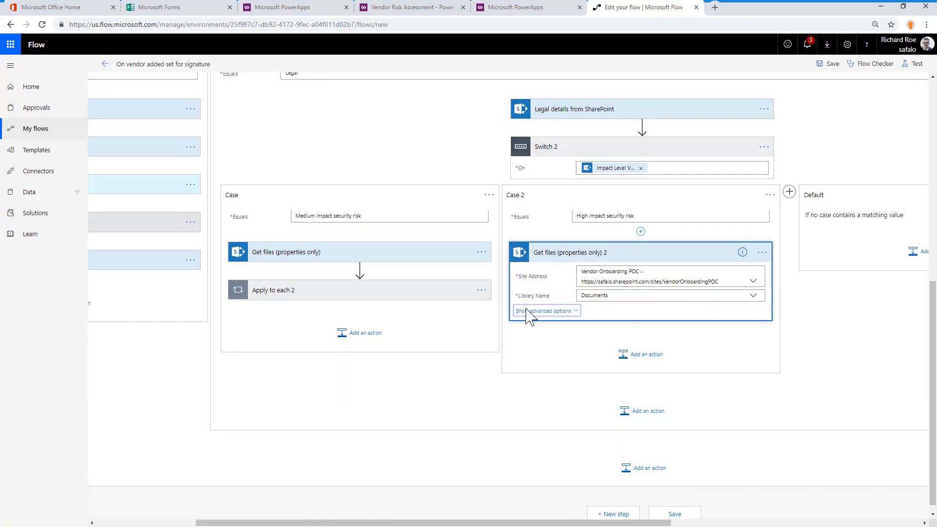
pyautogui.click(527, 311)
pyautogui.write("Title eq 'Vendor Agreement for Signing'")
pyautogui.click(596, 338)
# Add a Set variable action to the high-risk case that fills Generated Document URL with a property of the retrieved files
pyautogui.click(645, 420)
pyautogui.write('set var')
pyautogui.click(635, 430)
pyautogui.click(662, 322)
pyautogui.scroll(-5, 843, 412)
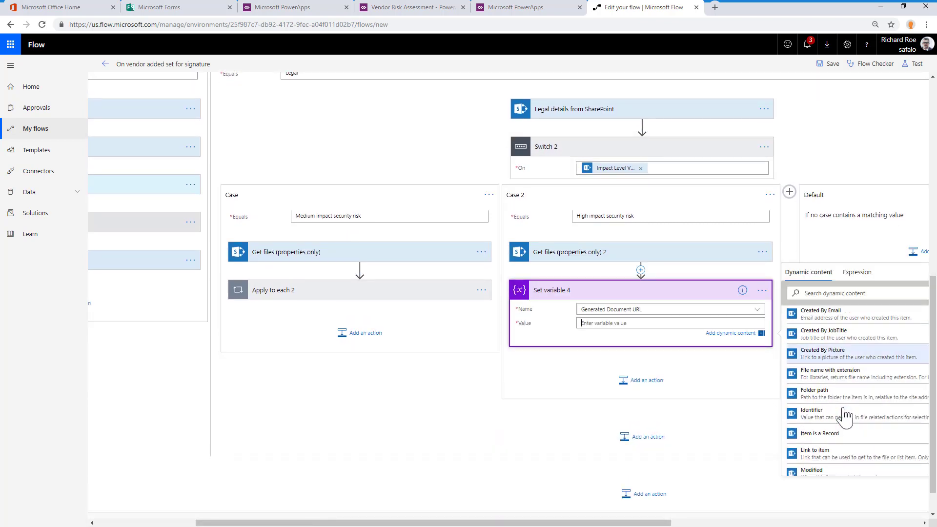
pyautogui.click(843, 410)
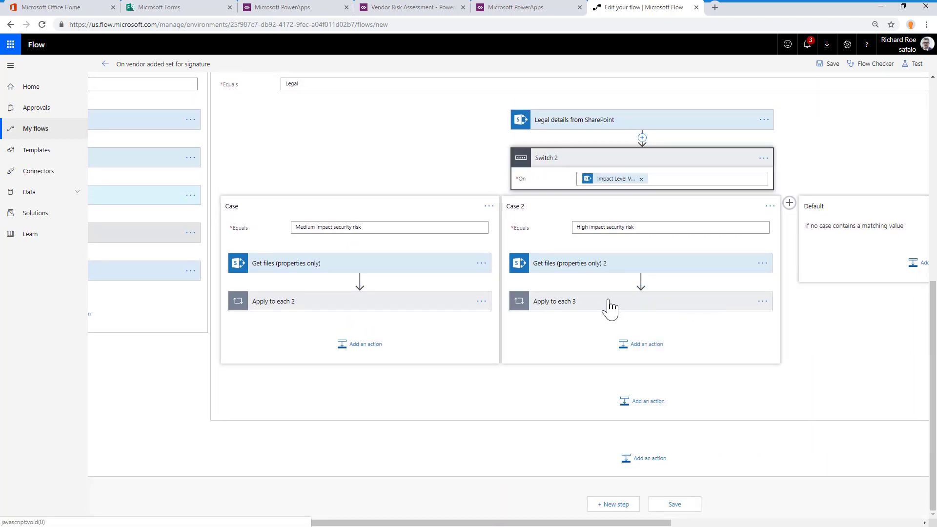
pyautogui.click(660, 157)
# Add a Start an approval action after the nested Switch with the approval type "Anyone from the assigned list"
pyautogui.click(493, 285)
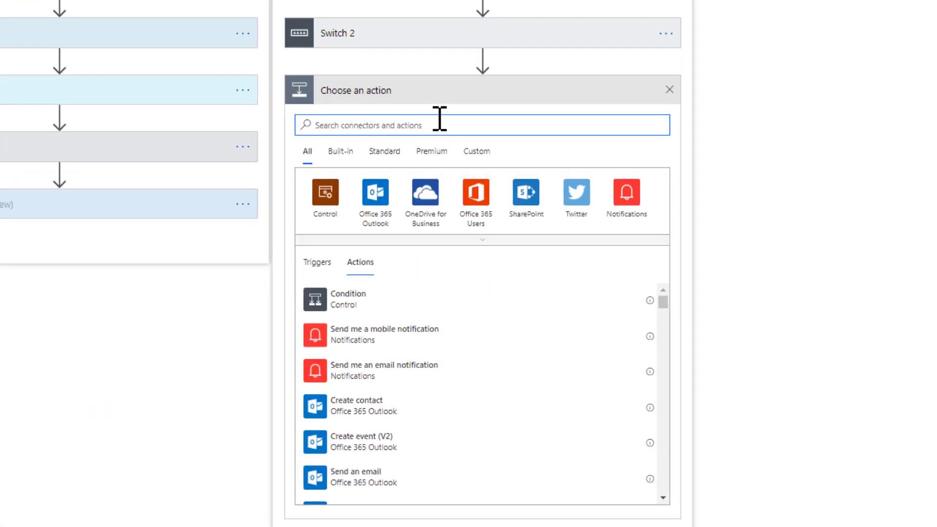
pyautogui.write('start')
pyautogui.click(338, 288)
pyautogui.click(456, 245)
pyautogui.click(498, 230)
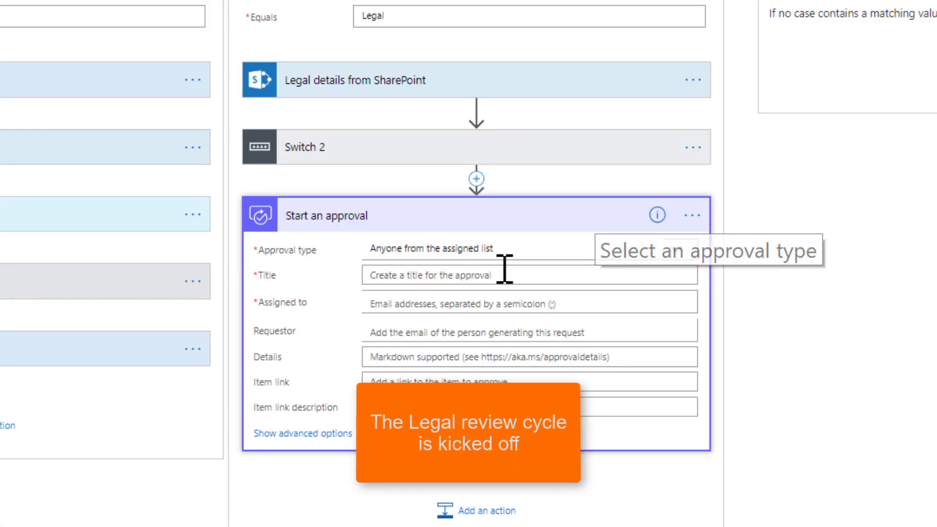
# Title the approval "Please review the legal documents for new vendor [Title]" and assign it to the reviewer
pyautogui.click(504, 271)
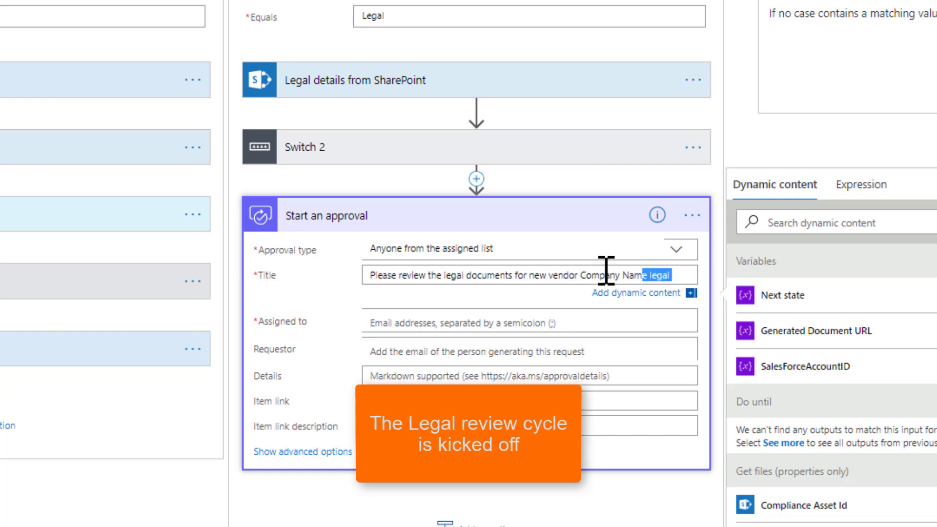
pyautogui.click(771, 222)
pyautogui.write('titl')
pyautogui.click(771, 366)
pyautogui.click(537, 323)
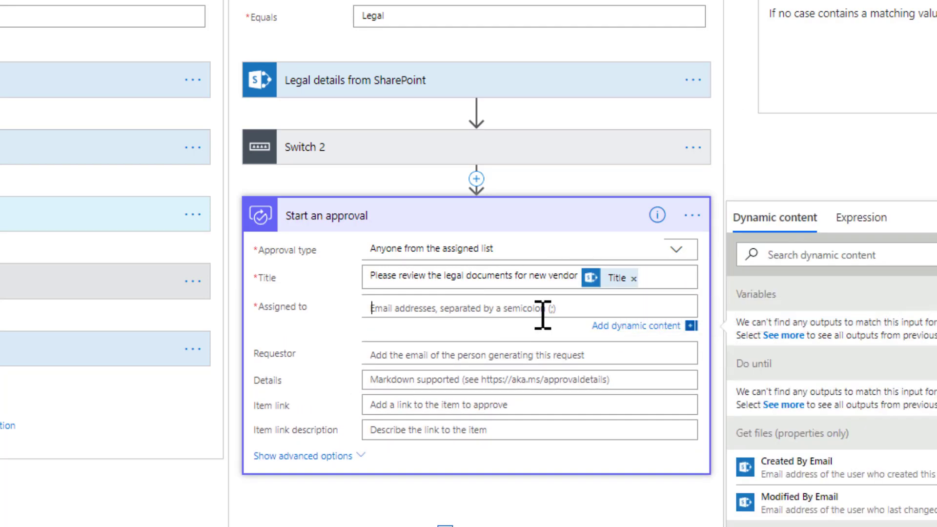
pyautogui.click(403, 349)
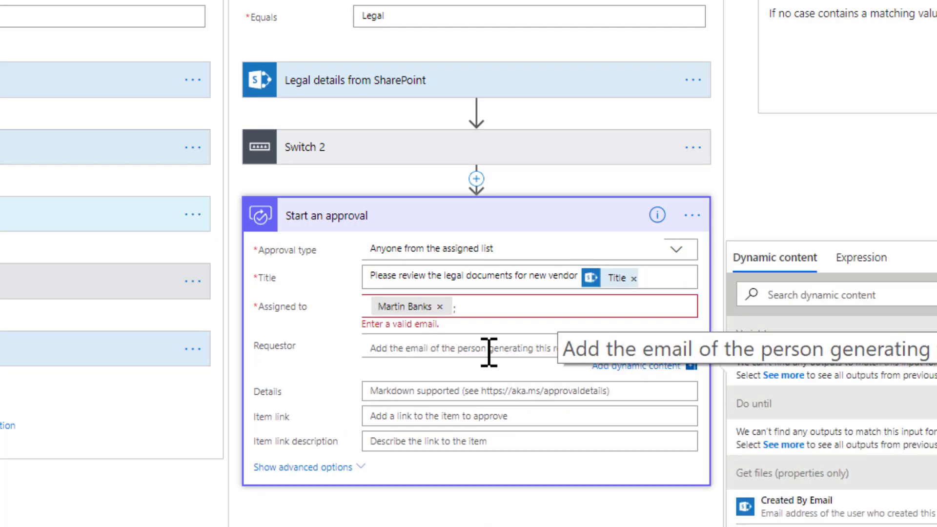
# Fill the approval details with the legal review message, inserting Generated Document URL for the Box link and dynamic content for the procurement comments
pyautogui.click(390, 391)
pyautogui.hotkey('ctrl', 'v')
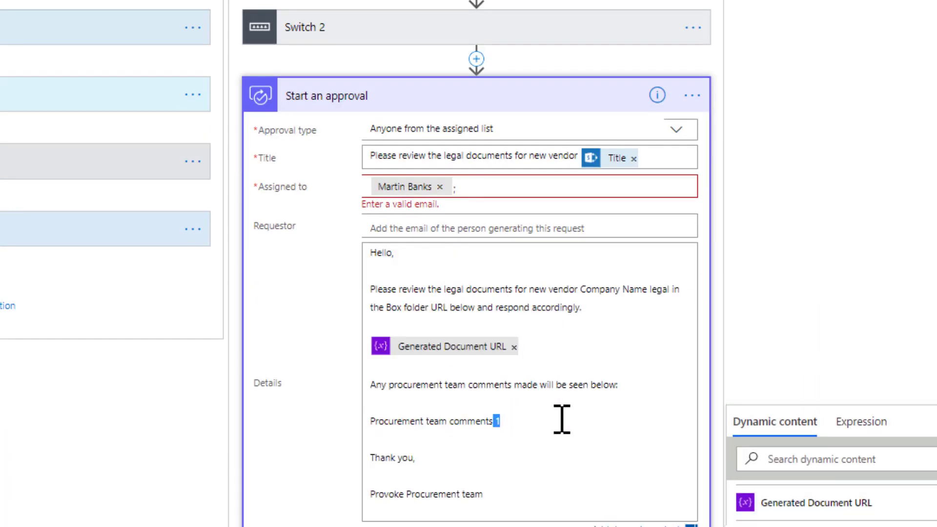
pyautogui.scroll(-3, 562, 419)
pyautogui.scroll(-15, 895, 488)
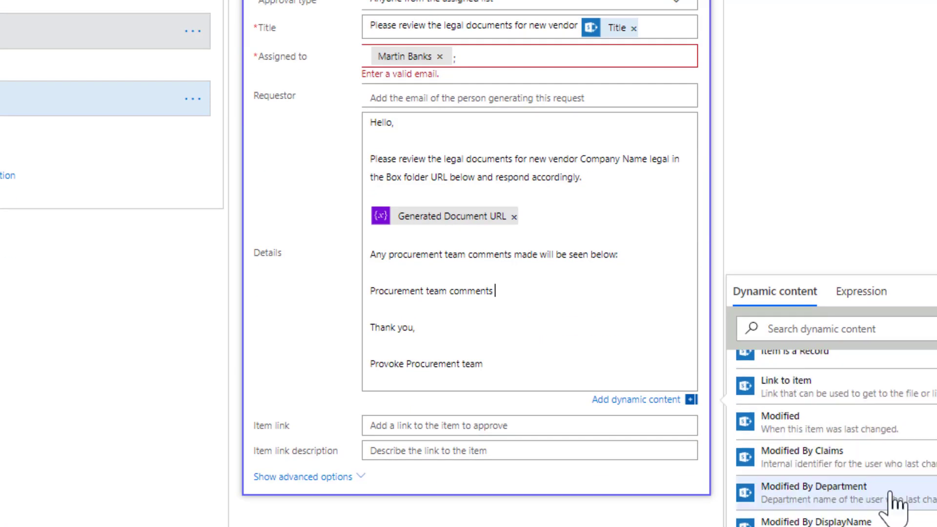
pyautogui.click(812, 508)
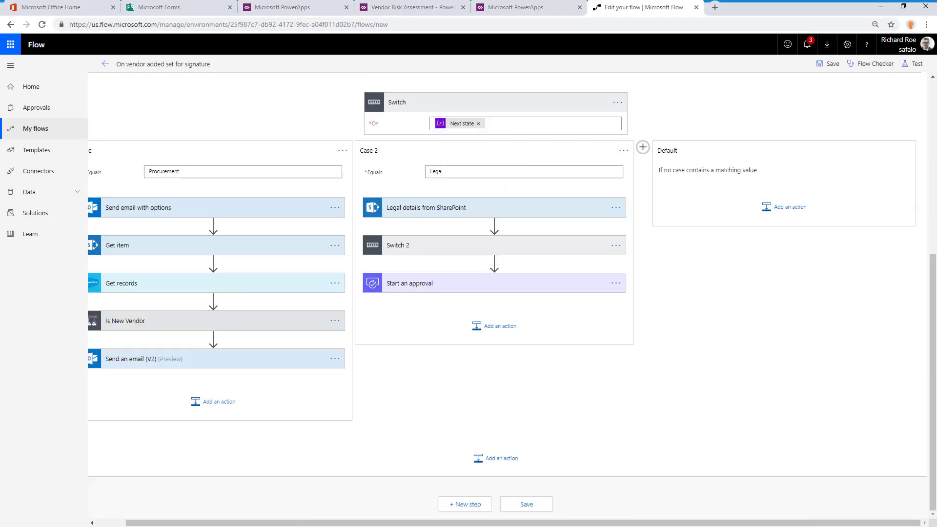
# Add a Condition after the approval that checks whether Response is equal to "Approve"
pyautogui.click(499, 328)
pyautogui.click(407, 319)
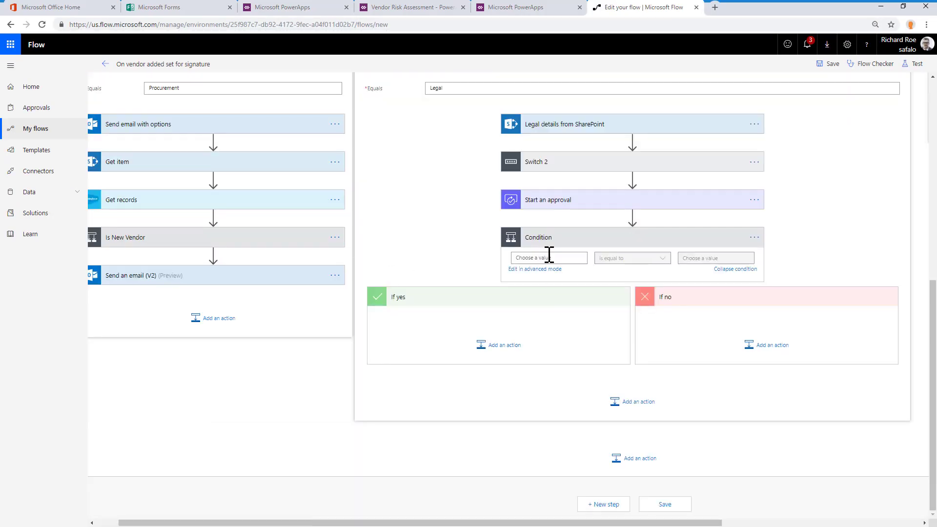
pyautogui.click(548, 257)
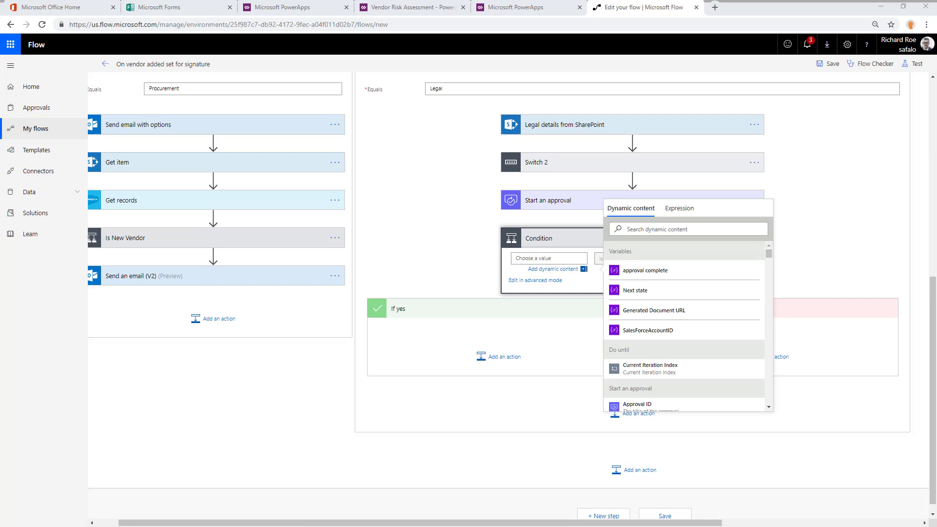
pyautogui.scroll(-5, 659, 329)
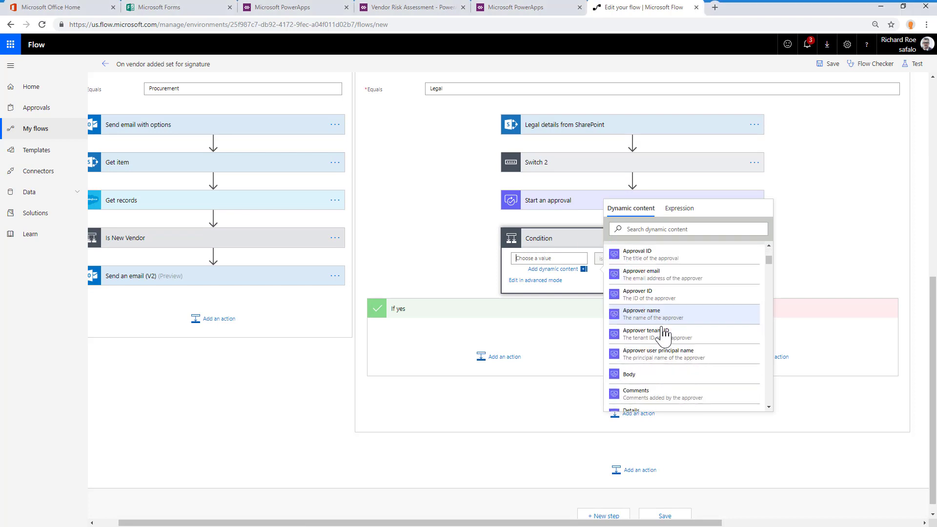
pyautogui.click(661, 351)
pyautogui.click(707, 259)
pyautogui.write('Approve')
# Add a Set variable action with the value "Procurement" to the approval condition's If no branch
pyautogui.click(756, 352)
pyautogui.write('set var')
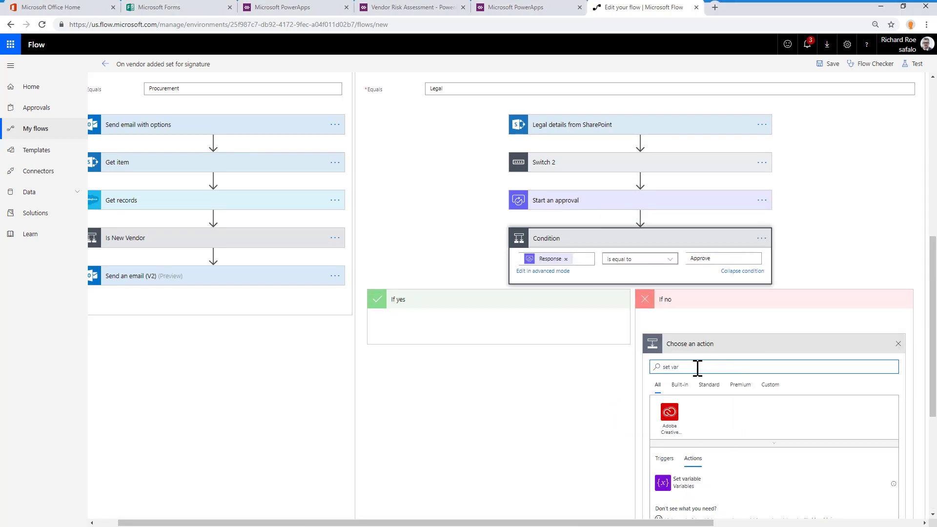
pyautogui.click(744, 481)
pyautogui.click(739, 315)
pyautogui.click(736, 326)
pyautogui.write('Procurement')
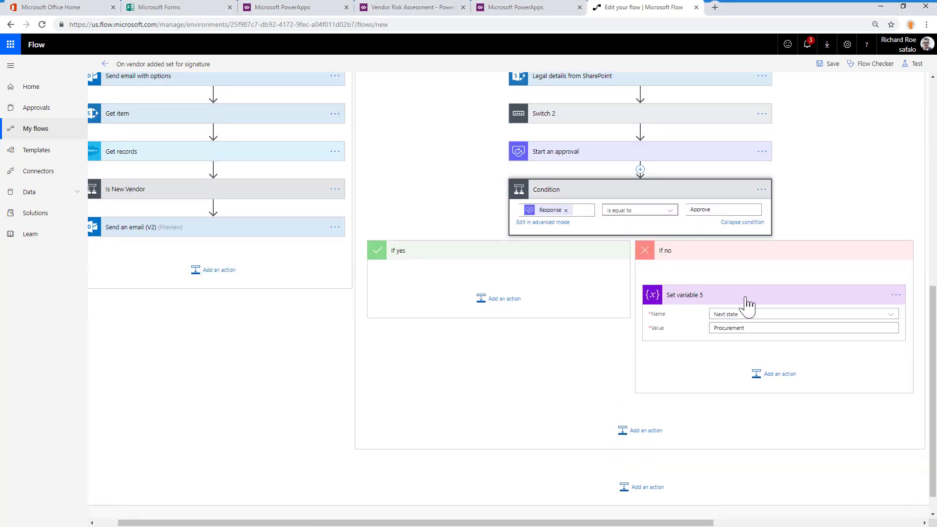
pyautogui.click(747, 298)
# Add a SharePoint Get file content using path action to the If yes branch and fill in its site address and file path
pyautogui.click(496, 299)
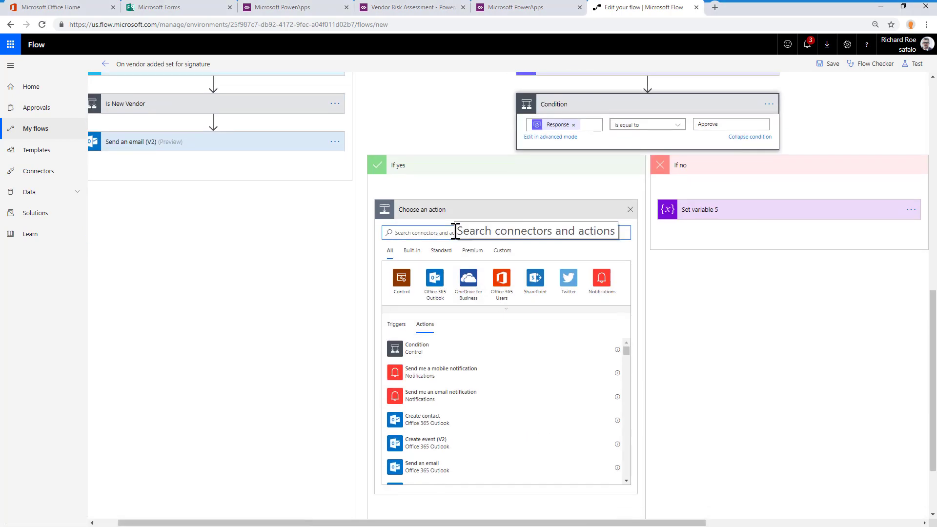
pyautogui.click(498, 406)
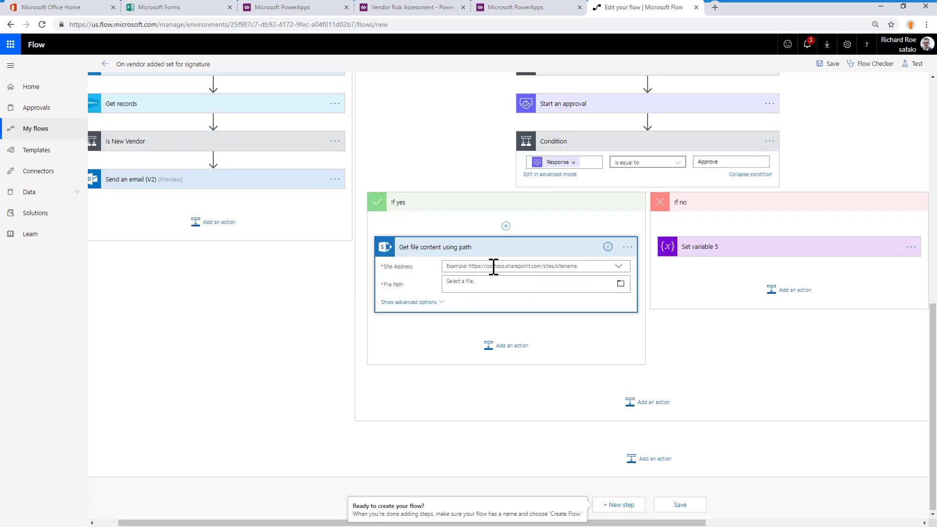
pyautogui.click(619, 267)
pyautogui.click(537, 303)
pyautogui.click(527, 291)
pyautogui.click(688, 332)
pyautogui.click(502, 247)
# Add the Adobe Sign document upload action with file name "Vendor agreement for [Title]" and the retrieved File Content
pyautogui.click(500, 350)
pyautogui.write('adobe')
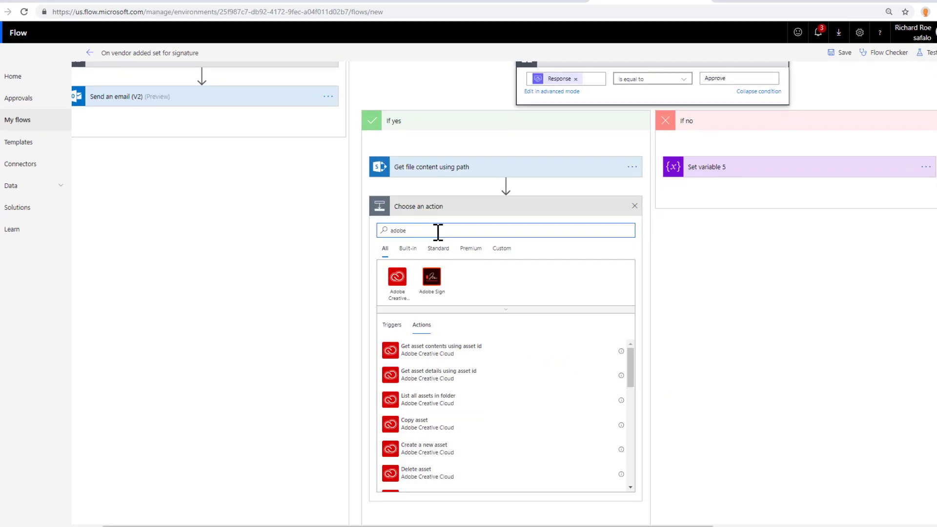
pyautogui.click(425, 284)
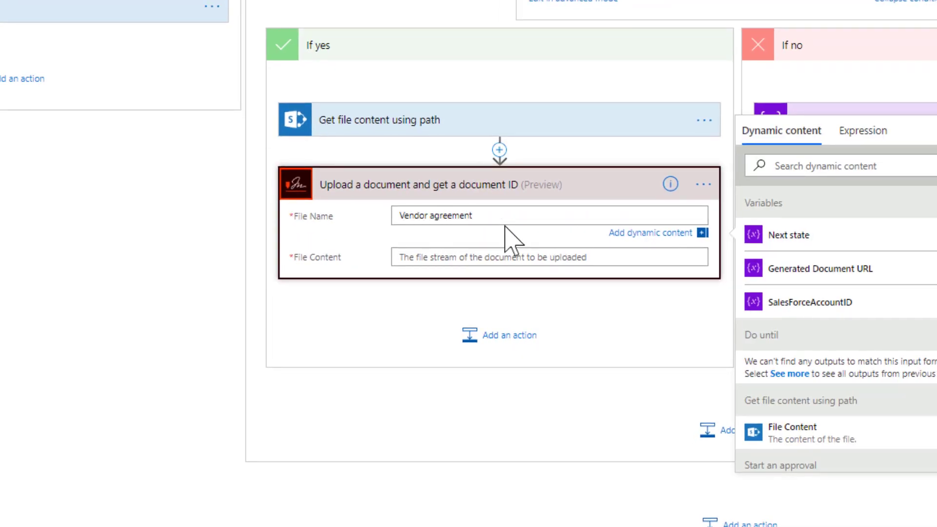
pyautogui.write('for')
pyautogui.click(830, 166)
pyautogui.write('Titl')
pyautogui.click(851, 408)
pyautogui.click(498, 262)
pyautogui.click(797, 397)
pyautogui.click(537, 186)
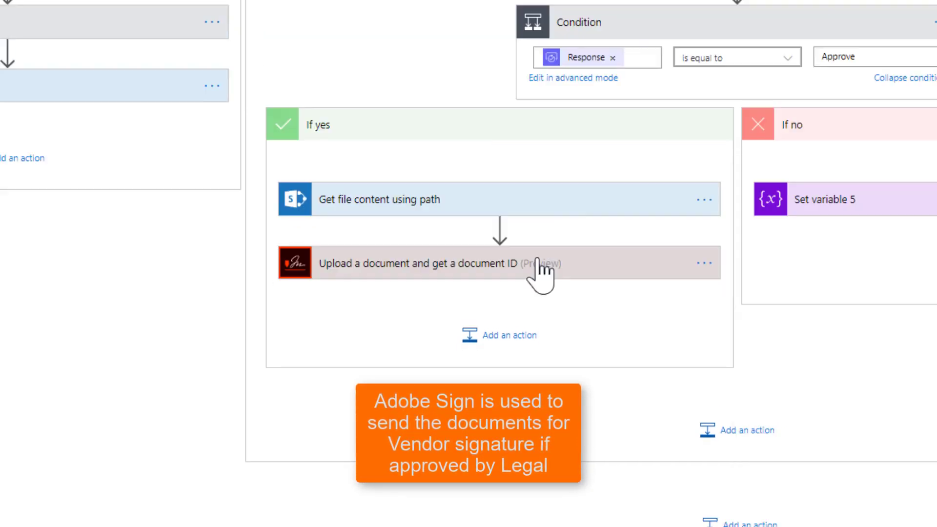
# Add the Adobe Sign action that creates an agreement from an uploaded document and sends it for signature
pyautogui.click(509, 335)
pyautogui.write('cra')
pyautogui.press('BackSpace')
pyautogui.press('BackSpace')
pyautogui.press('BackSpace')
pyautogui.write('adobe')
pyautogui.click(435, 220)
pyautogui.click(464, 370)
# Set the agreement name to the Title field followed by "legal agreement"
pyautogui.click(487, 135)
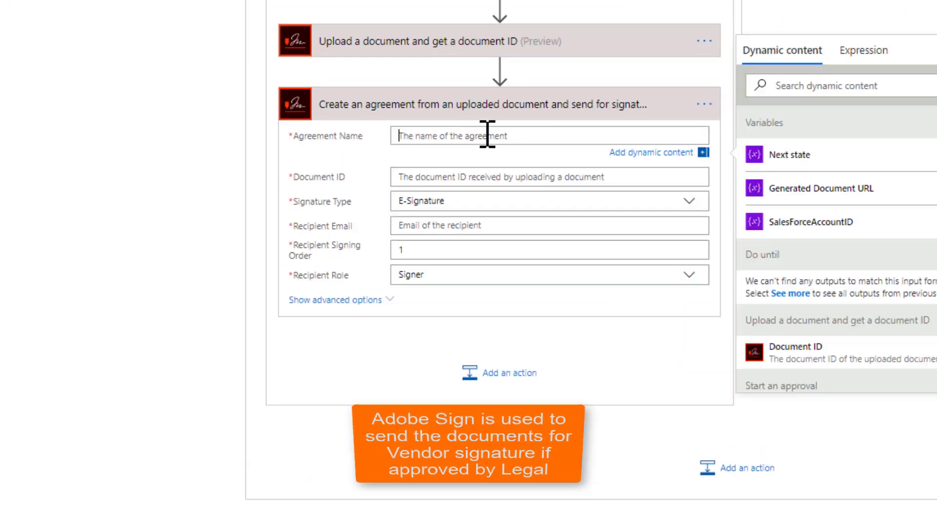
pyautogui.write('V')
pyautogui.press('BackSpace')
pyautogui.click(849, 85)
pyautogui.write('Title')
pyautogui.scroll(-5, 856, 158)
pyautogui.click(800, 317)
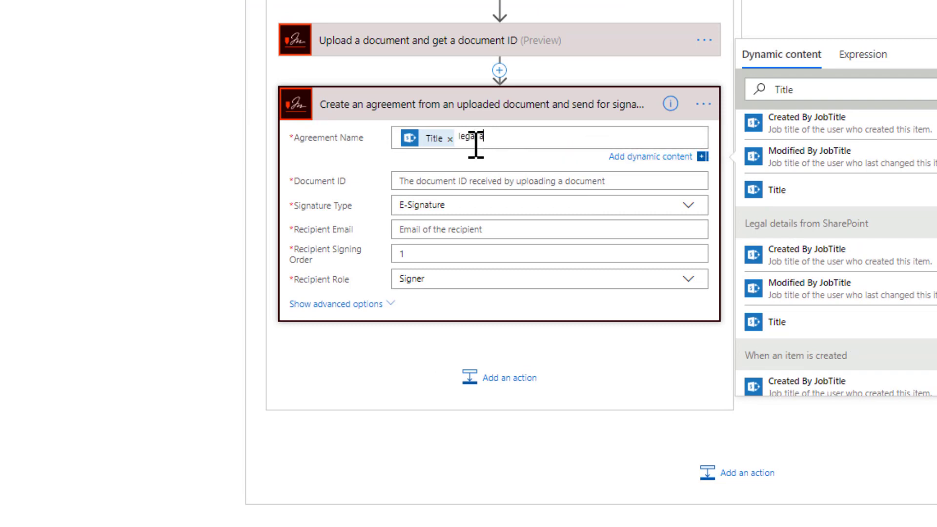
pyautogui.write('greement')
# Set the agreement's Document ID to the uploaded document's ID and its recipient email to the vendor's Email field
pyautogui.click(468, 183)
pyautogui.click(820, 380)
pyautogui.click(468, 187)
pyautogui.click(849, 120)
pyautogui.write('email')
pyautogui.click(847, 318)
# Enter 10 in the agreement action's advanced options
pyautogui.click(347, 268)
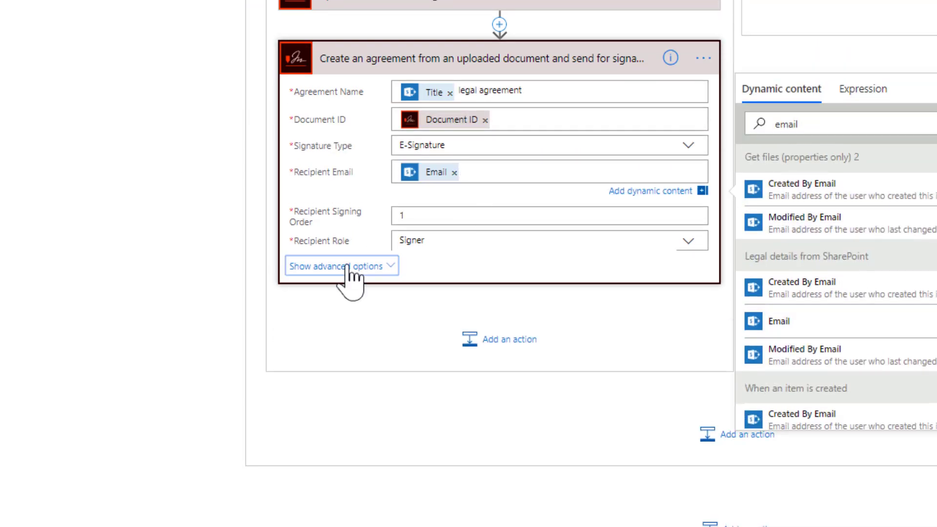
pyautogui.scroll(-1, 349, 268)
pyautogui.click(421, 210)
pyautogui.write('10')
pyautogui.click(503, 249)
pyautogui.click(502, 211)
# Add an Update item action for Vendor Onboarding POC's Vendors list, fill in ID and Title, and start a "utc" expression for another field
pyautogui.scroll(-1, 473, 265)
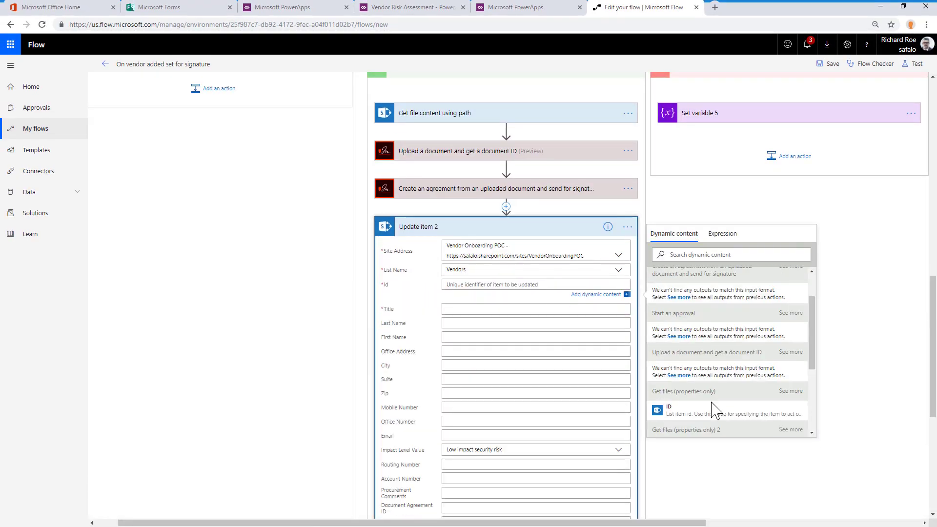
pyautogui.scroll(-3, 674, 341)
pyautogui.write('Title')
pyautogui.click(707, 237)
pyautogui.click(532, 346)
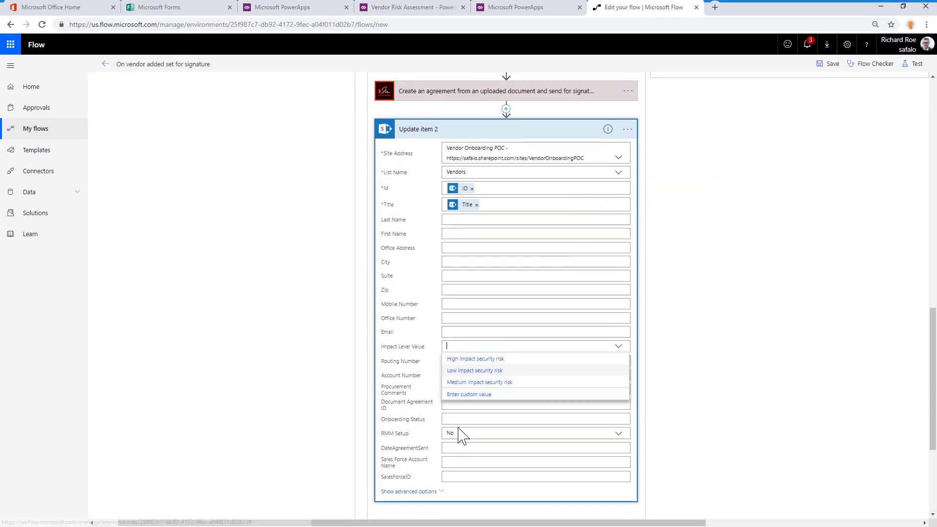
pyautogui.scroll(-1, 461, 435)
pyautogui.click(470, 412)
pyautogui.write('utc')
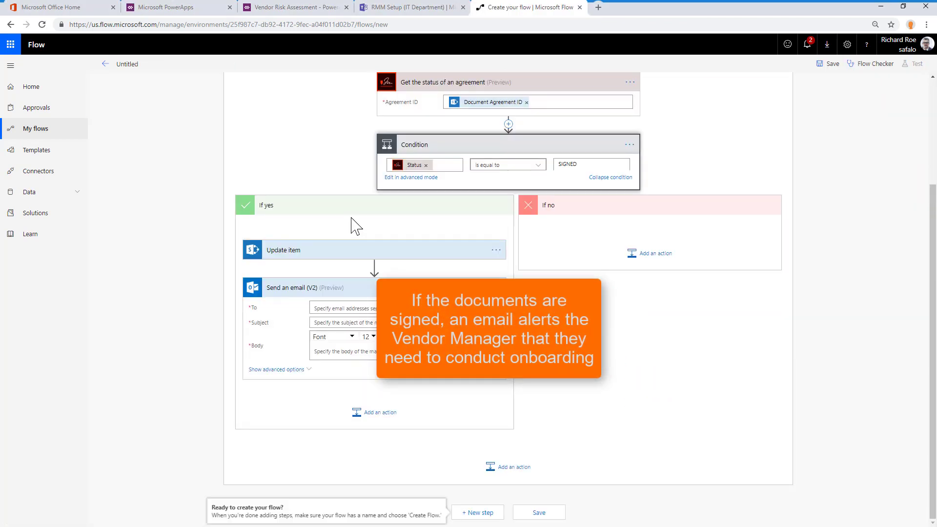
# Fill in the vendor manager as recipient of the email in the SIGNED condition's If yes branch
pyautogui.click(347, 308)
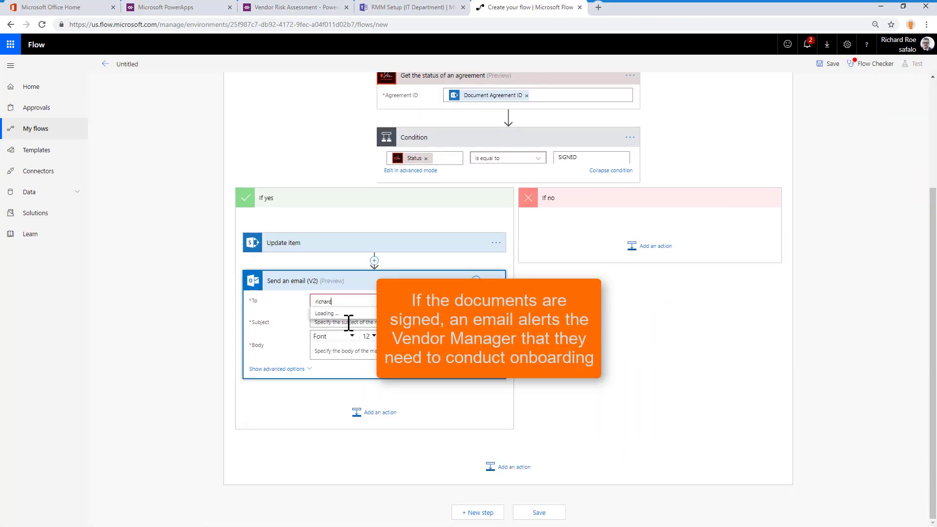
pyautogui.click(359, 312)
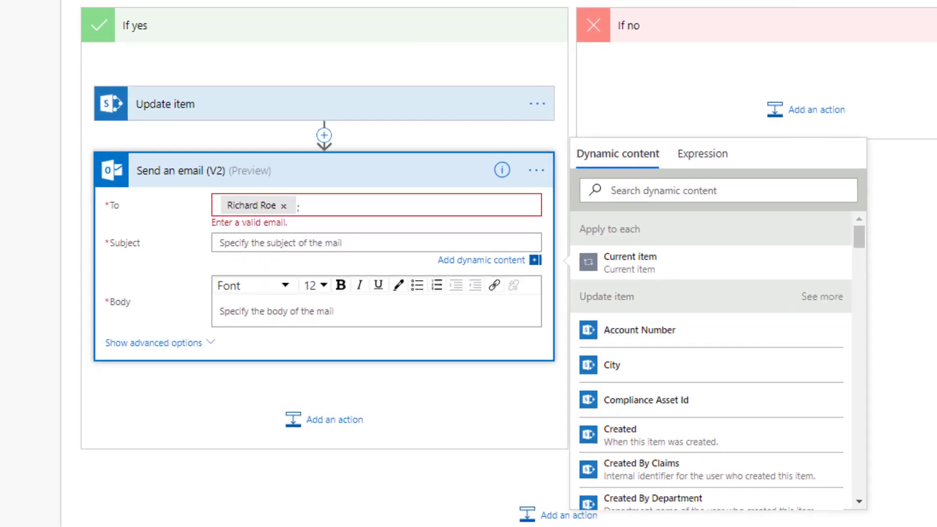
# Set the email's subject to "Sales Manager alert for onboarding:" followed by the vendor's Title
pyautogui.click(659, 190)
pyautogui.write('title')
pyautogui.click(606, 331)
# Paste the onboarding meeting message into the email body and insert First Name and Last Name as the person to meet
pyautogui.click(288, 313)
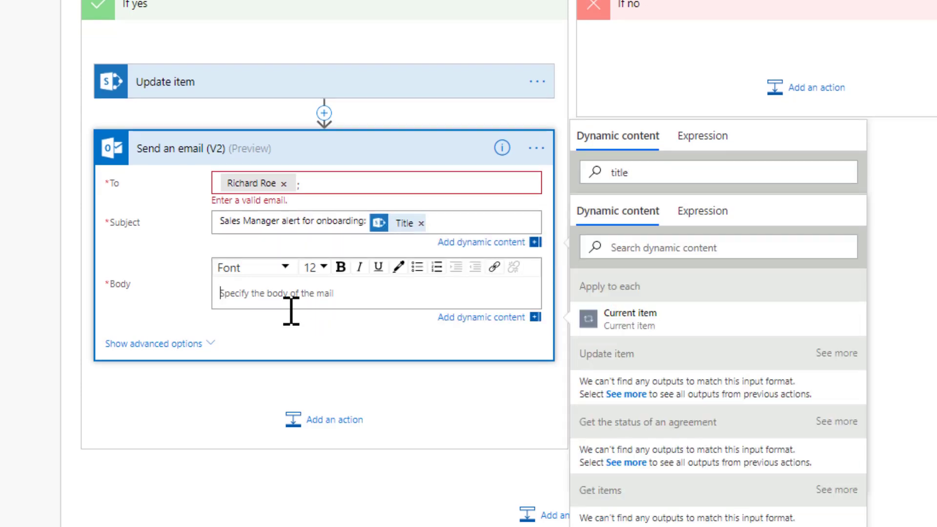
pyautogui.write('Hello,  Please schedule an onboarding meeting with First Name Last Name from Company Name legal. You can reach them at Contact Mobile Number and Contact Email Address. Please remind them to view training materials on the Nintex Mobile App.')
pyautogui.click(634, 249)
pyautogui.write('first')
pyautogui.click(691, 461)
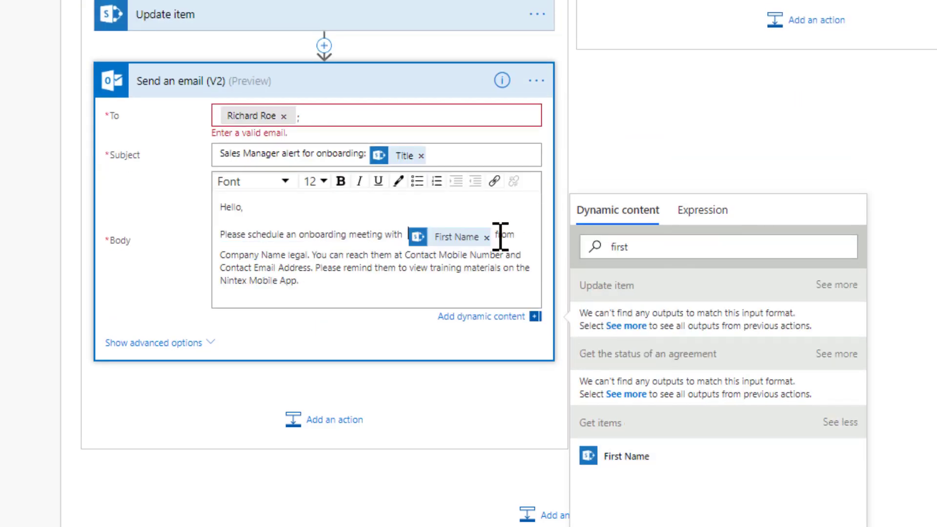
pyautogui.click(634, 251)
pyautogui.write('las')
pyautogui.click(647, 396)
# Replace the Company Name placeholder in the email body with the vendor's Title
pyautogui.moveTo(328, 247); pyautogui.dragTo(417, 247)
pyautogui.click(632, 252)
pyautogui.hotkey('ctrl', 'a')
pyautogui.write('Titl')
pyautogui.click(613, 458)
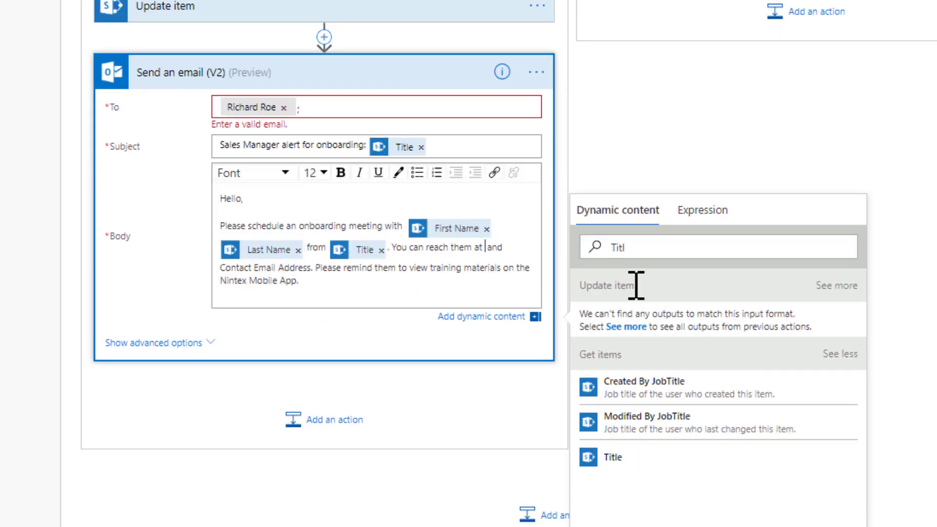
# Replace the contact number and email address placeholders in the email body with the Office Number and Email fields
pyautogui.click(635, 250)
pyautogui.press('BackSpace')
pyautogui.press('BackSpace')
pyautogui.press('BackSpace')
pyautogui.press('BackSpace')
pyautogui.scroll(-14, 684, 346)
pyautogui.click(654, 451)
pyautogui.moveTo(341, 269); pyautogui.dragTo(433, 269)
pyautogui.press('BackSpace')
pyautogui.scroll(5, 686, 374)
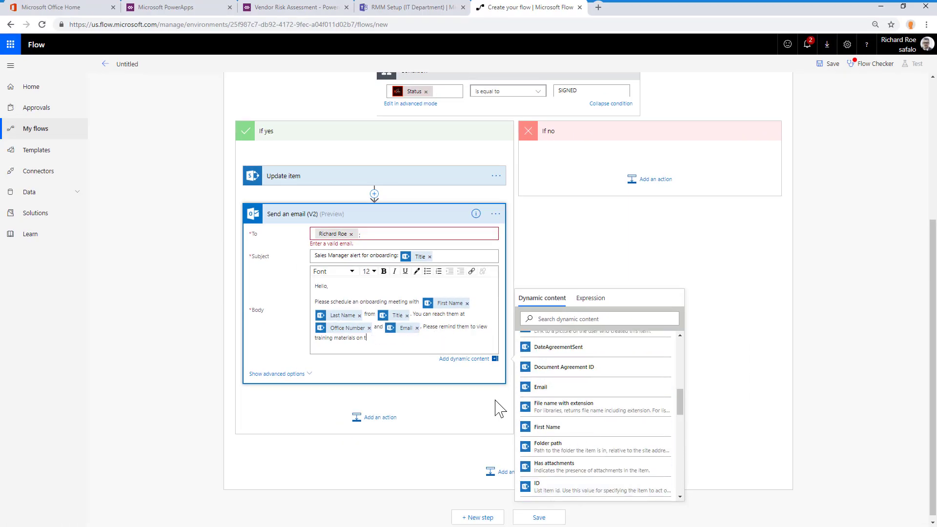
# Add a condition after the sales manager email that checks whether RMM Setup is equal to the expression true
pyautogui.click(375, 207)
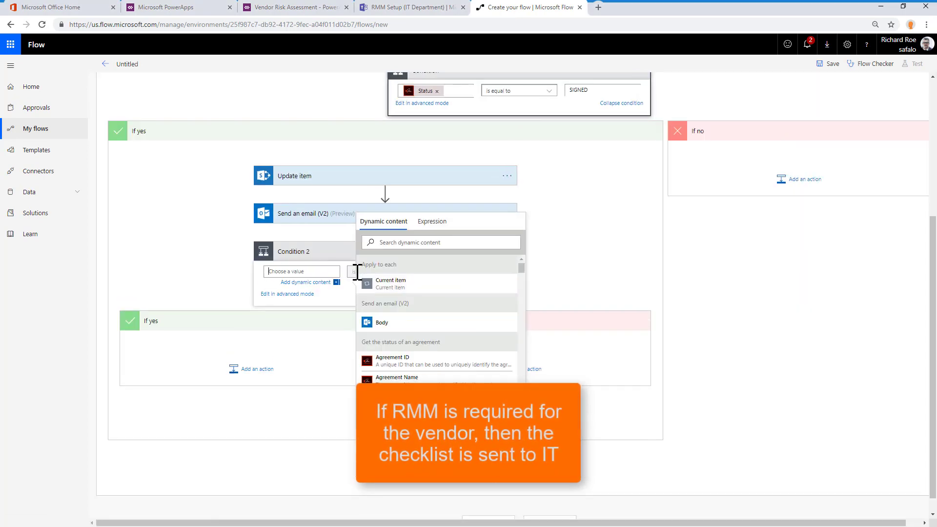
pyautogui.click(469, 349)
pyautogui.click(469, 271)
pyautogui.click(598, 221)
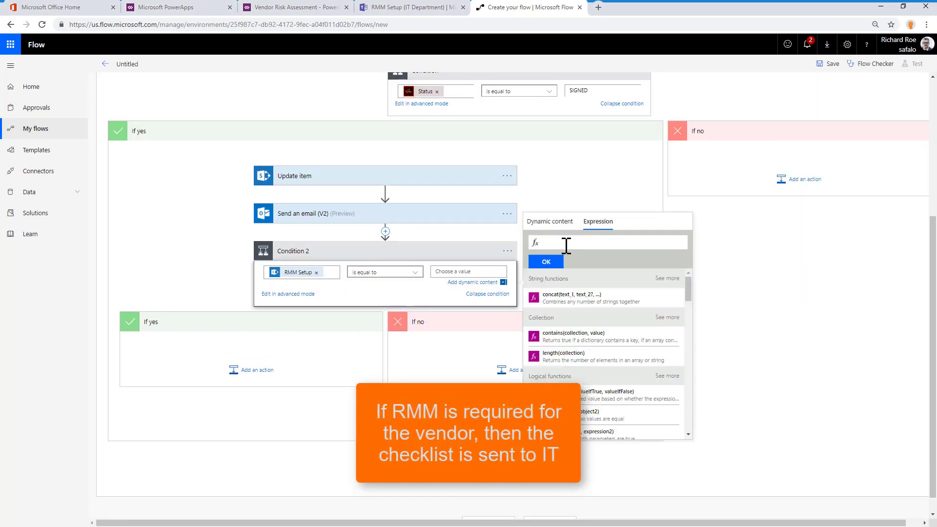
pyautogui.click(546, 262)
# Switch to Microsoft Teams to examine the RMM Setup channel's RMM_Checklist.xlsx file, and return to the flow
pyautogui.click(420, 7)
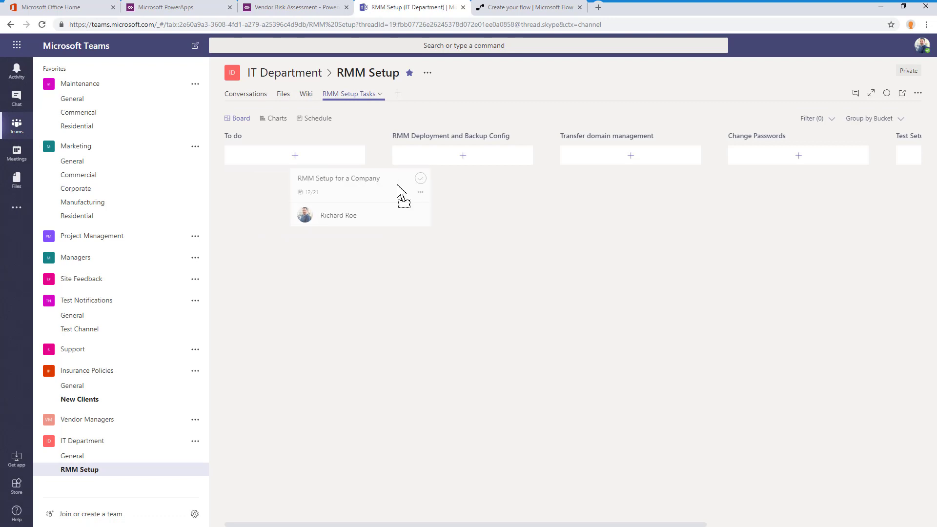
pyautogui.moveTo(397, 188); pyautogui.dragTo(439, 188)
pyautogui.click(501, 7)
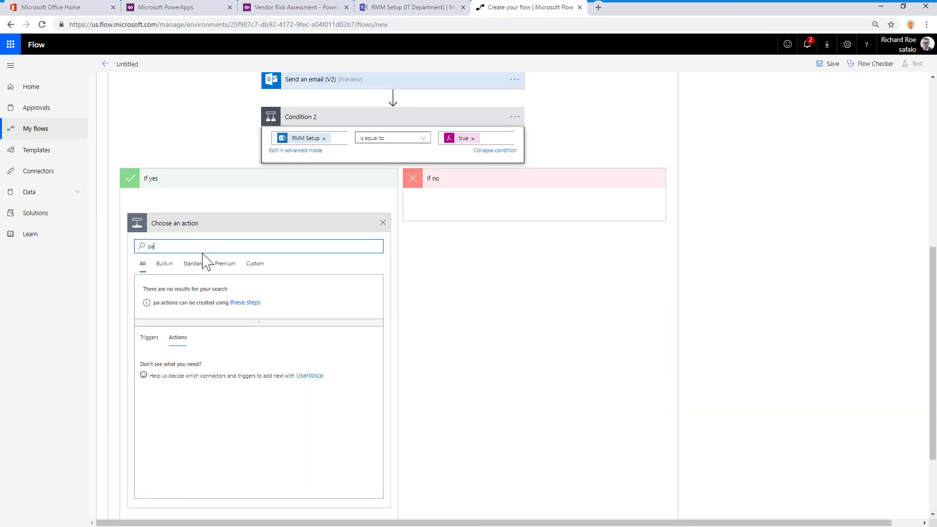
# Add a Create a task action to the RMM condition's If yes branch with plan RMM Setup Tasks, title "RMM Setup for" plus Title, and bucket To do
pyautogui.click(182, 367)
pyautogui.click(371, 233)
pyautogui.click(375, 312)
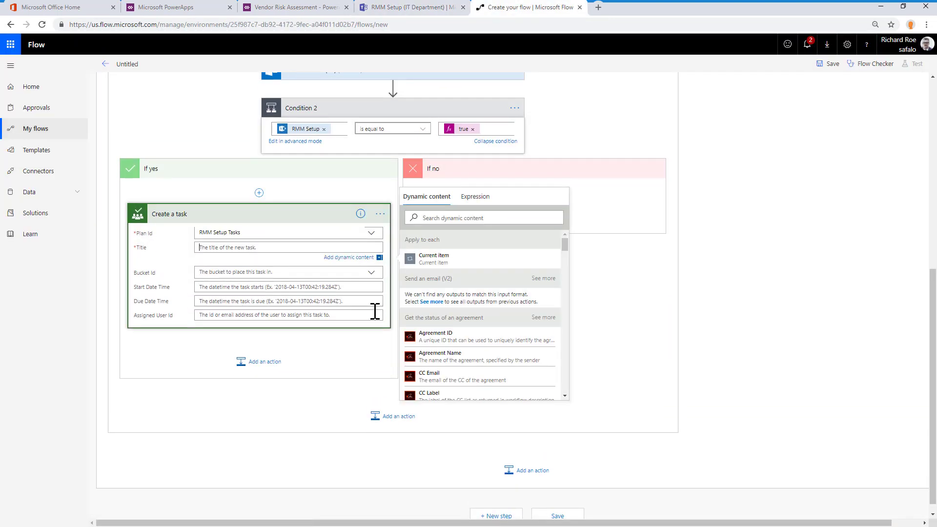
pyautogui.scroll(-1, 375, 312)
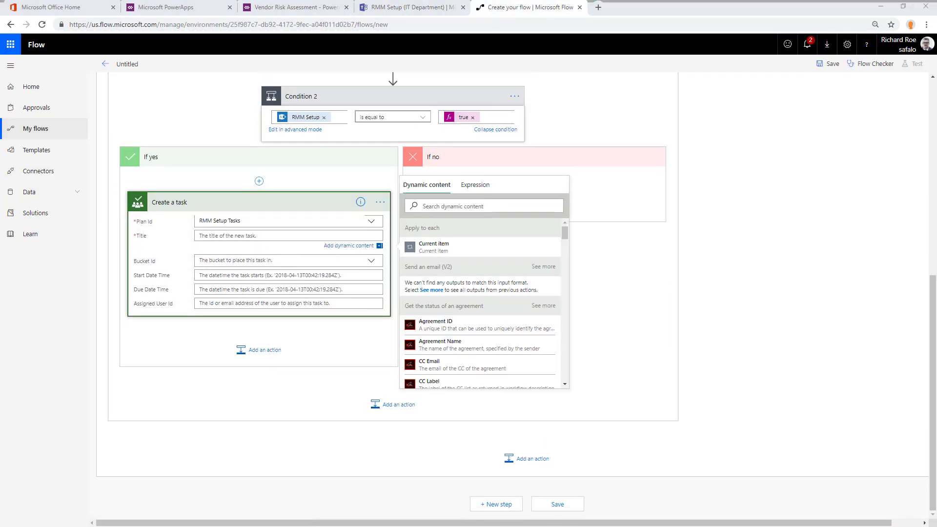
pyautogui.click(454, 366)
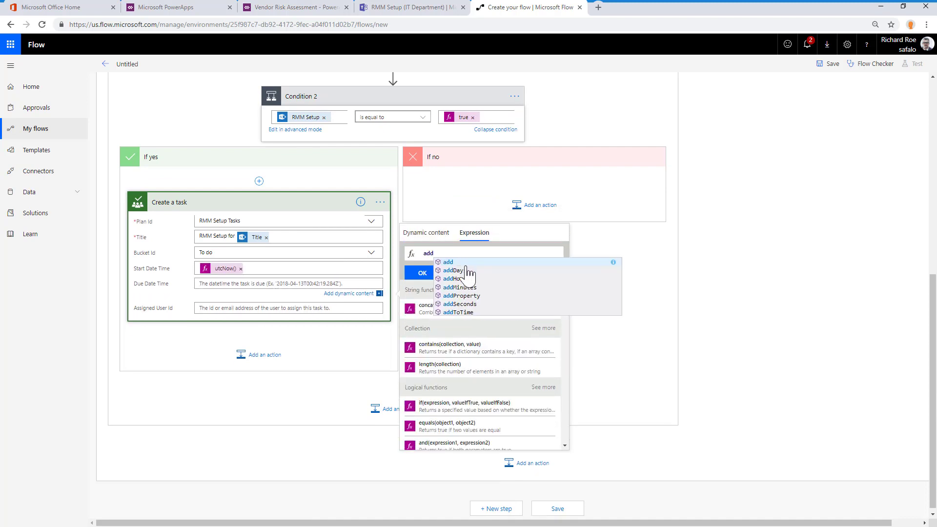
# Set the task's start date to utcNow() and its due date to addDays(utcNow(),5)
pyautogui.click(467, 270)
pyautogui.write('utcNow()')
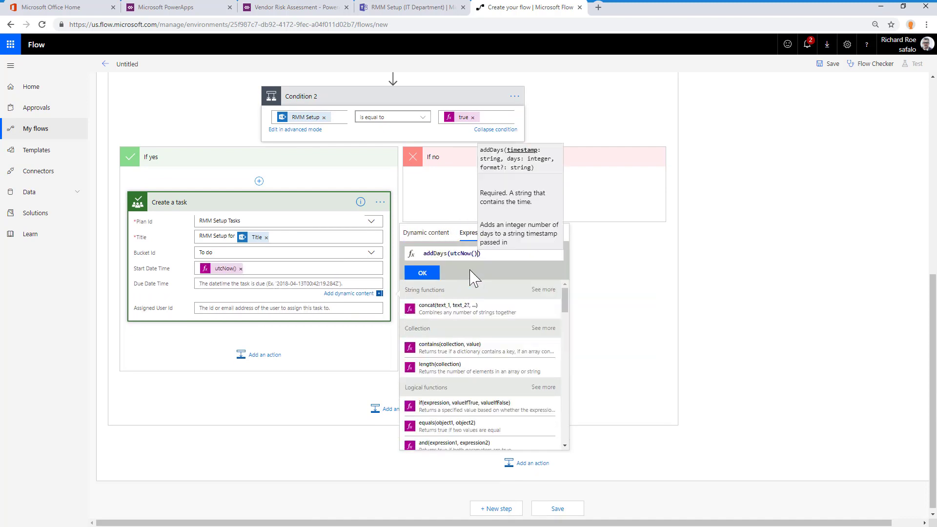
pyautogui.write(',5')
pyautogui.click(423, 273)
pyautogui.click(251, 300)
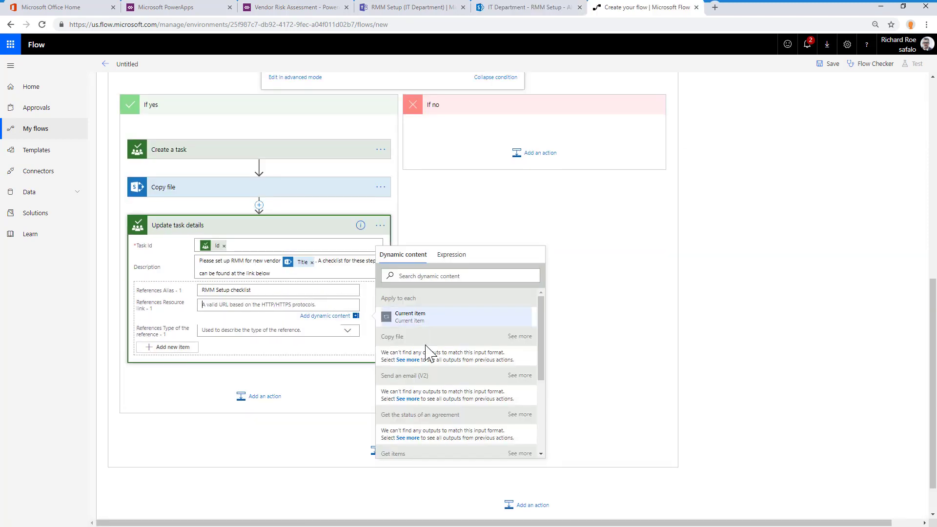
# Add a Copy file action and an Update task details action after the Create a task action
pyautogui.scroll(-3, 440, 390)
pyautogui.click(446, 477)
pyautogui.click(347, 321)
pyautogui.click(289, 371)
pyautogui.click(298, 226)
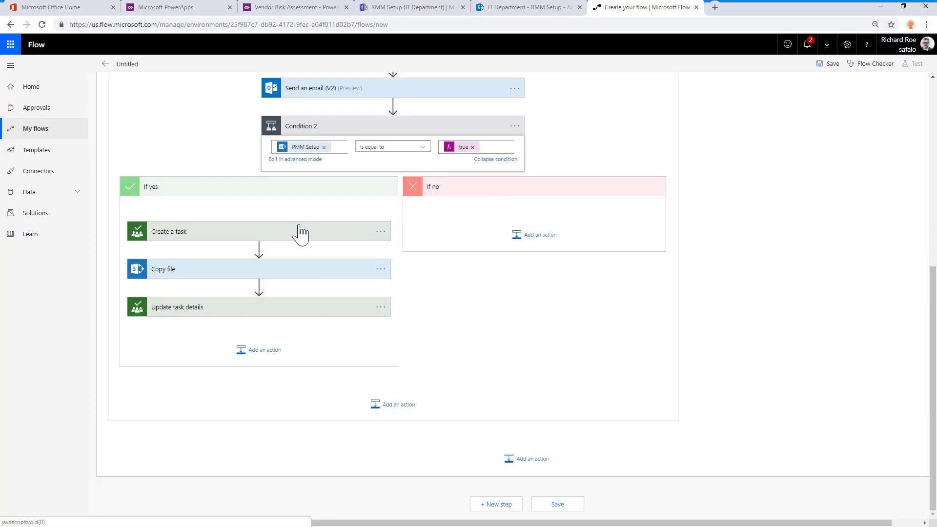
# Add a condition to the SIGNED condition's If no branch with DateAgreementSent as its first value
pyautogui.scroll(3, 443, 264)
pyautogui.hscroll(1, 784, 230)
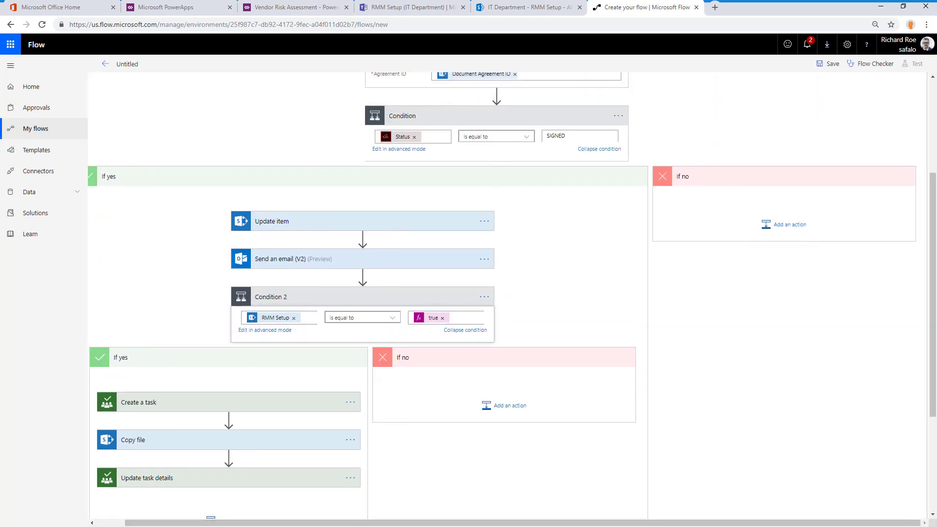
pyautogui.click(773, 225)
pyautogui.click(584, 363)
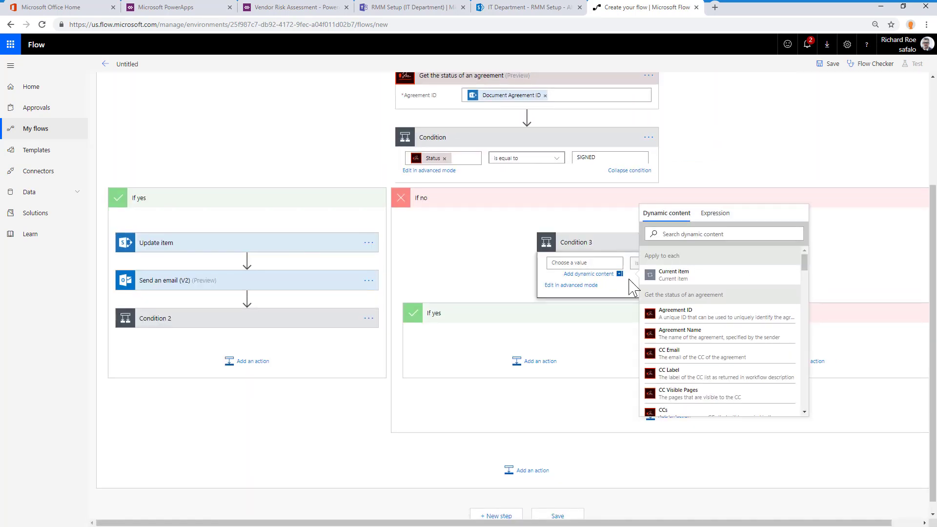
pyautogui.scroll(-8, 801, 312)
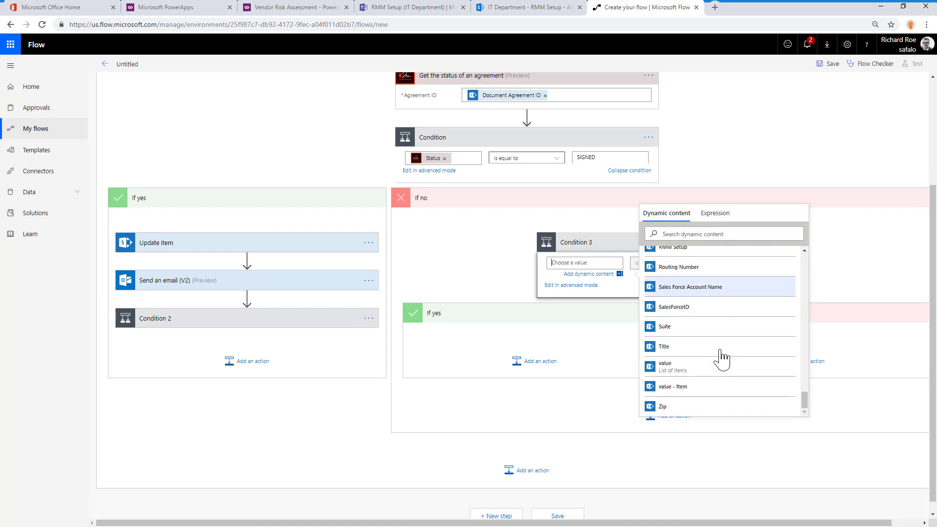
pyautogui.scroll(6, 746, 326)
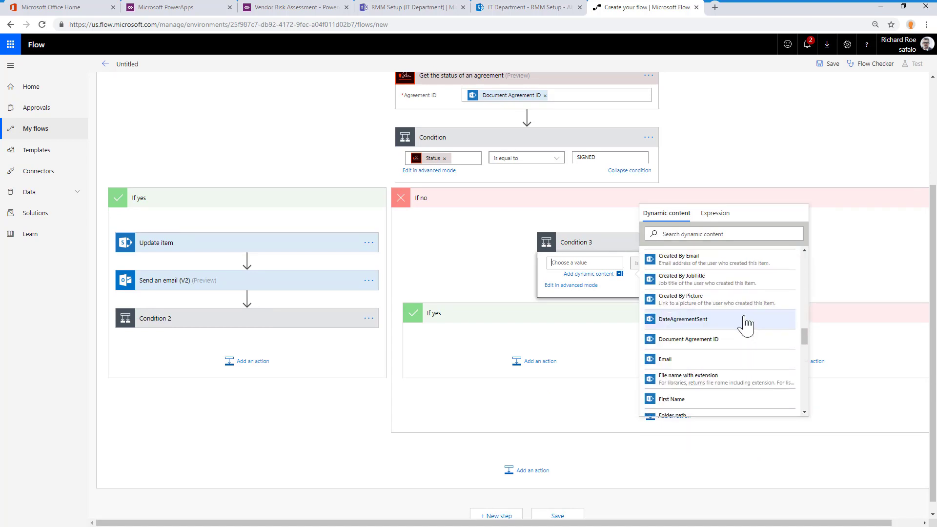
pyautogui.click(746, 320)
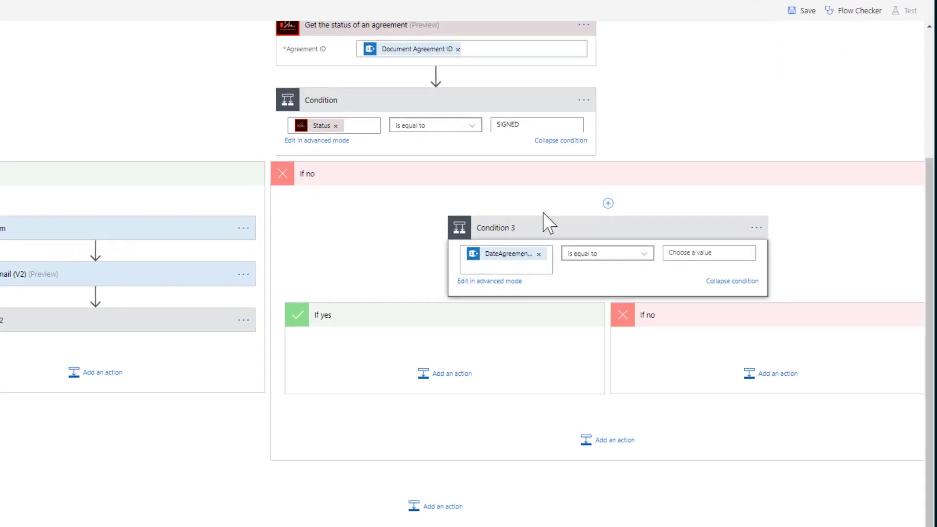
# Complete the DateAgreementSent condition with "is less than" and the expression addDays(utcNow(),-5)
pyautogui.click(668, 263)
pyautogui.click(752, 262)
pyautogui.click(866, 185)
pyautogui.write('addDays(utcNow(),-5)')
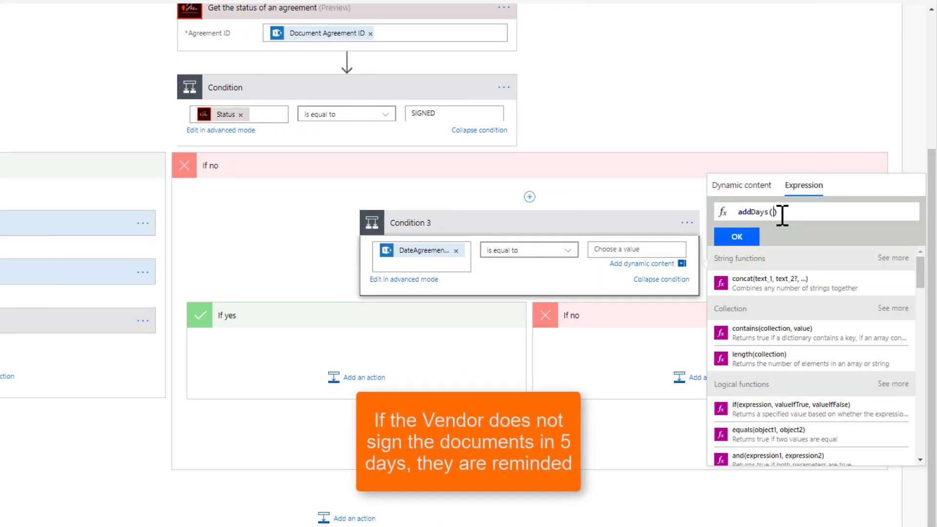
pyautogui.click(736, 238)
pyautogui.click(530, 249)
pyautogui.click(517, 370)
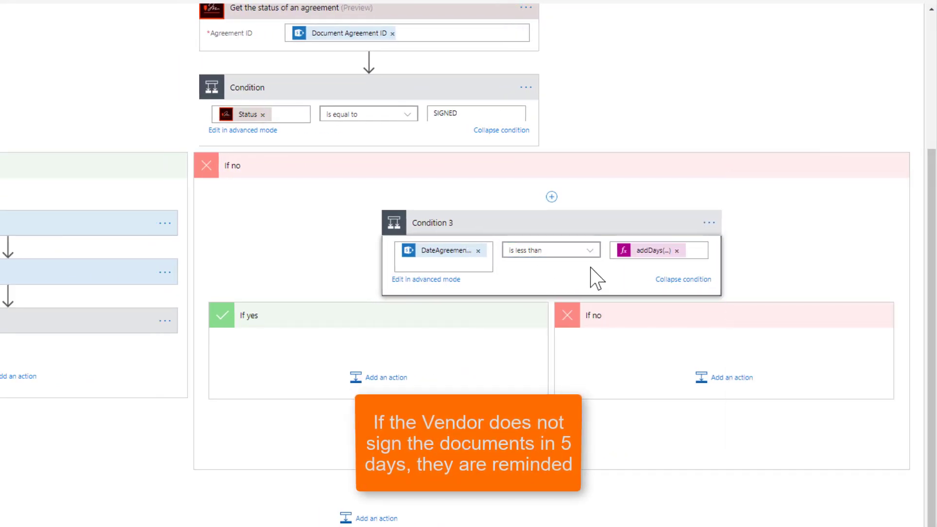
# Add a Send an email (V2) action to the DateAgreementSent condition's If yes branch, addressed to the vendor's Email field
pyautogui.click(390, 377)
pyautogui.click(296, 461)
pyautogui.write('send')
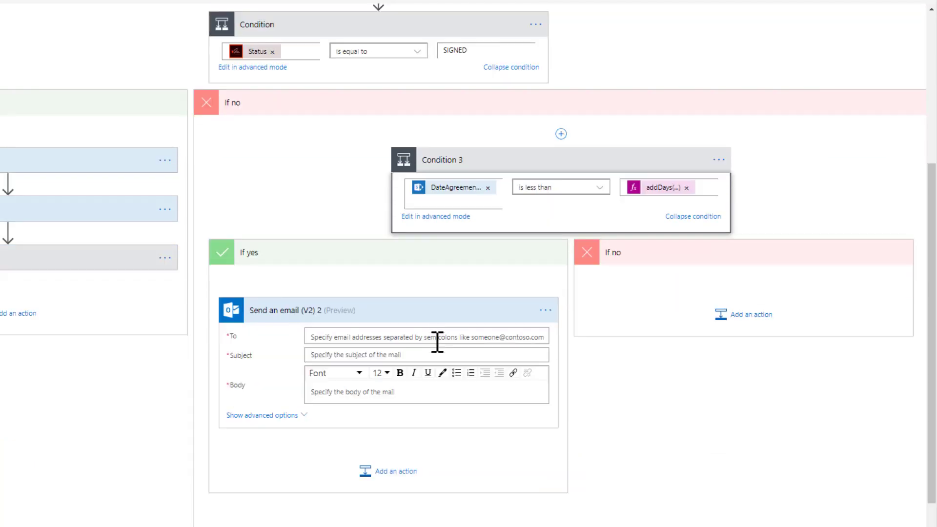
pyautogui.click(435, 339)
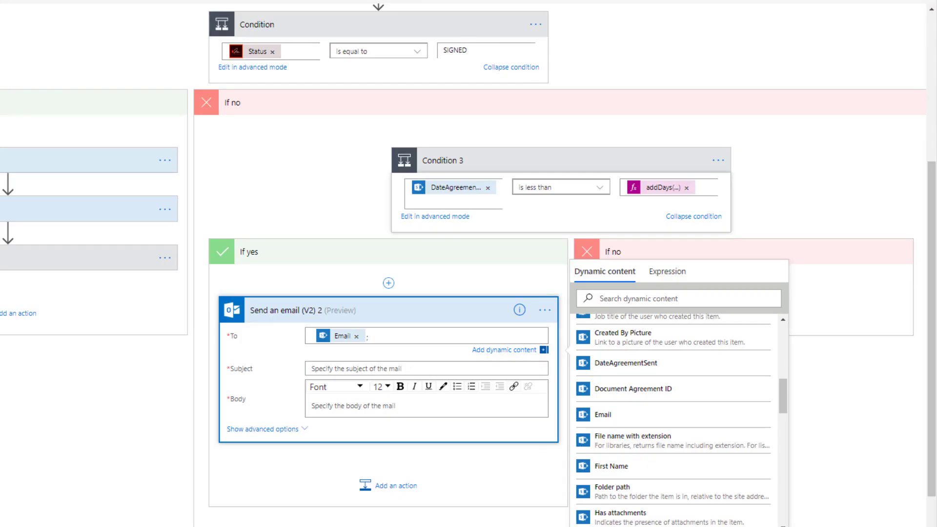
# Set the reminder's subject to "Client AdobeSign Reminder email" and paste in its body text
pyautogui.click(370, 369)
pyautogui.click(412, 407)
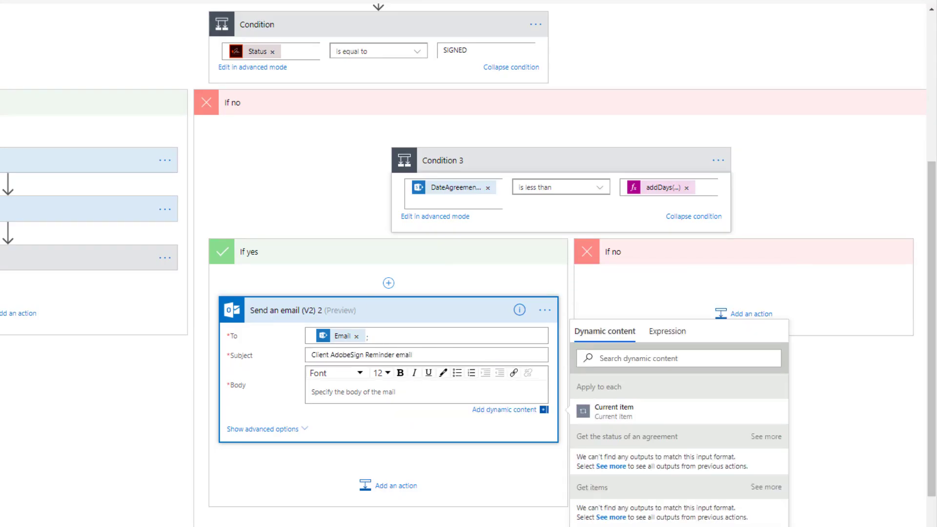
pyautogui.write('Your onboarding documents with Provoke Solutions have expired. Please contact your Provoke account manager to send another copy.')
pyautogui.click(429, 310)
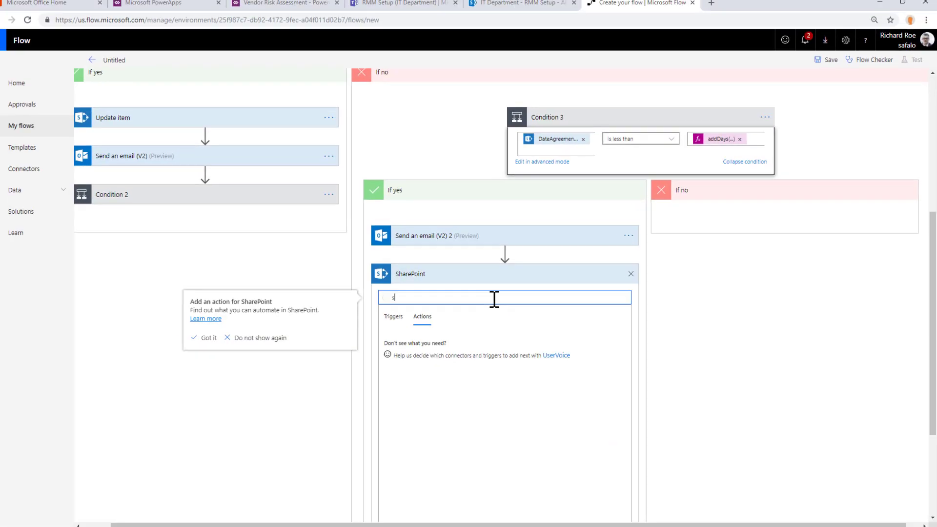
# Add an Update item action for Vendor Onboarding POC's Vendors list using ID and Title, and a 5-day Delay after the RMM Setup condition
pyautogui.scroll(-5, 632, 413)
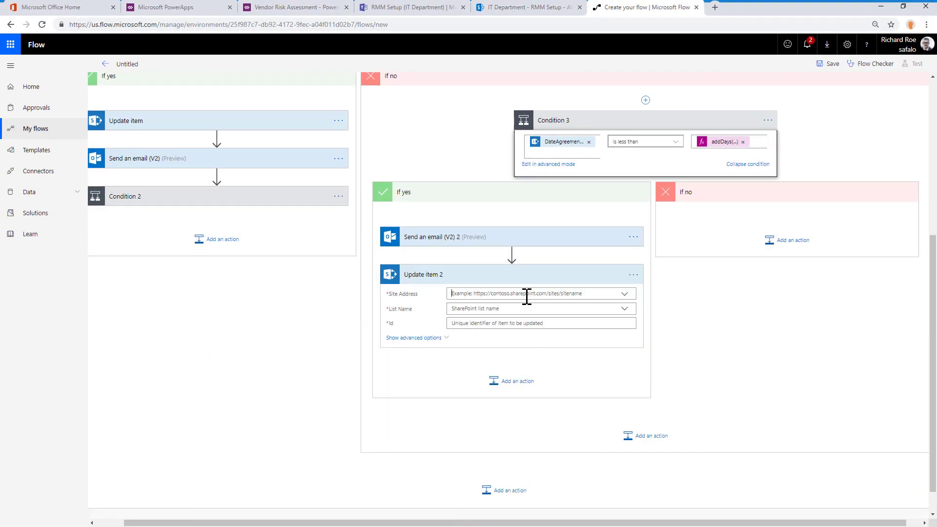
pyautogui.click(462, 330)
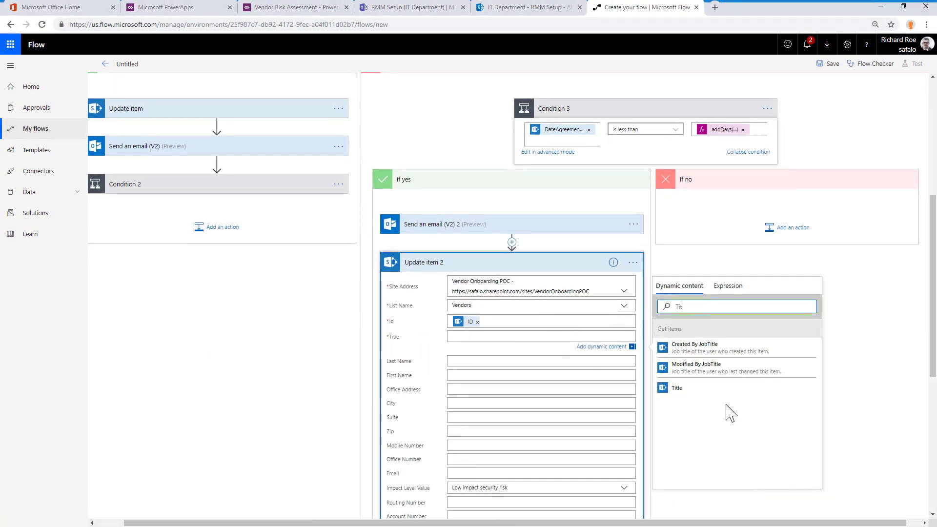
pyautogui.scroll(-3, 470, 434)
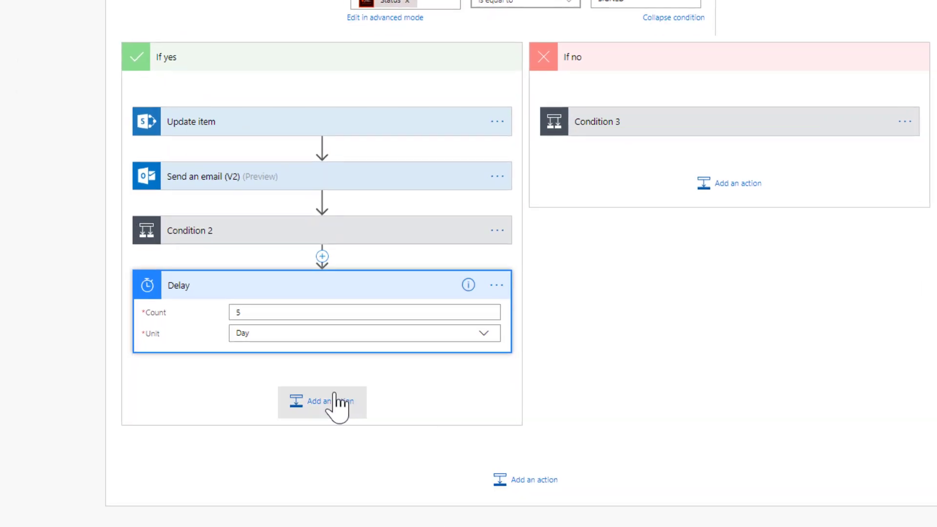
# Add a Send an email (V2) action after the delay and fill in the sales manager as its recipient
pyautogui.click(348, 411)
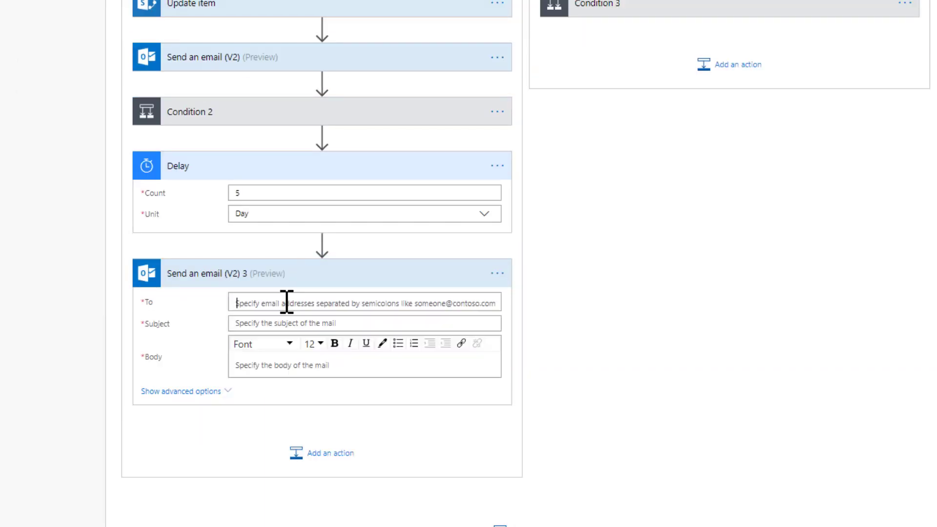
pyautogui.write('Richard')
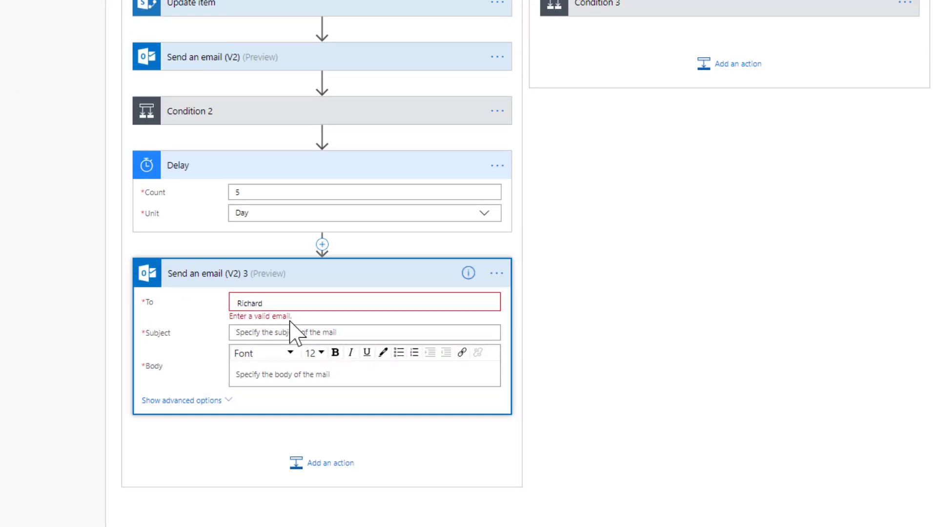
pyautogui.press('Return')
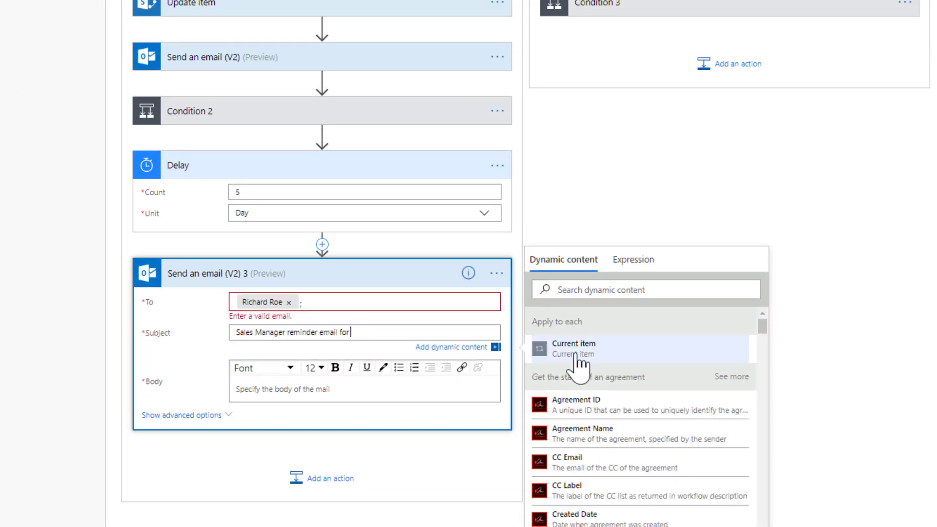
pyautogui.scroll(-1, 581, 335)
pyautogui.scroll(-1, 596, 458)
pyautogui.scroll(1, 618, 351)
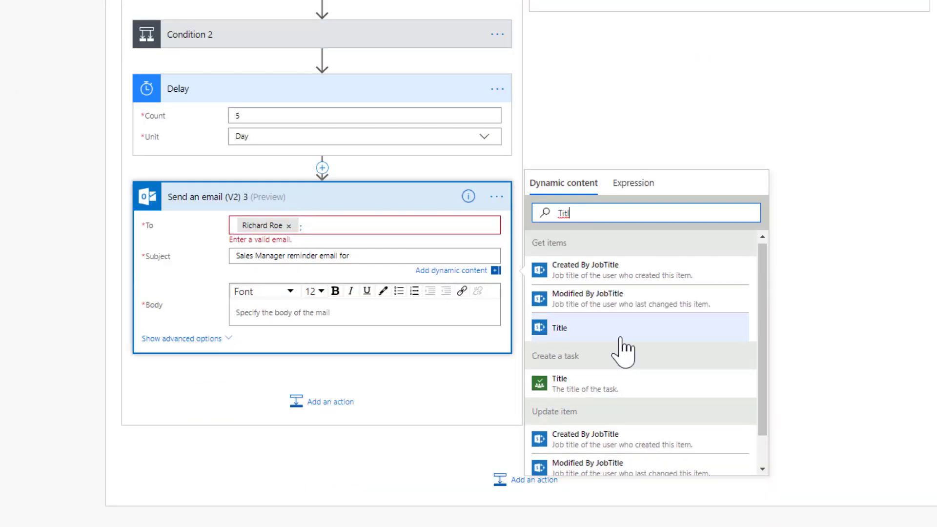
# Complete the email with subject "Sales Manager reminder email for" plus Title and a training follow-up body containing the vendor's name, Title, Mobile Number and Email
pyautogui.click(619, 336)
pyautogui.click(355, 314)
pyautogui.hotkey('ctrl', 'v')
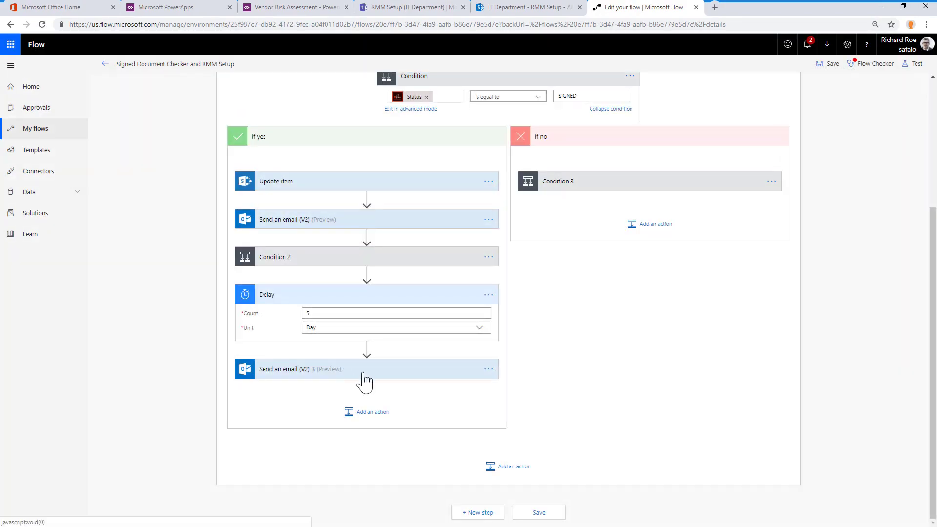
pyautogui.click(362, 379)
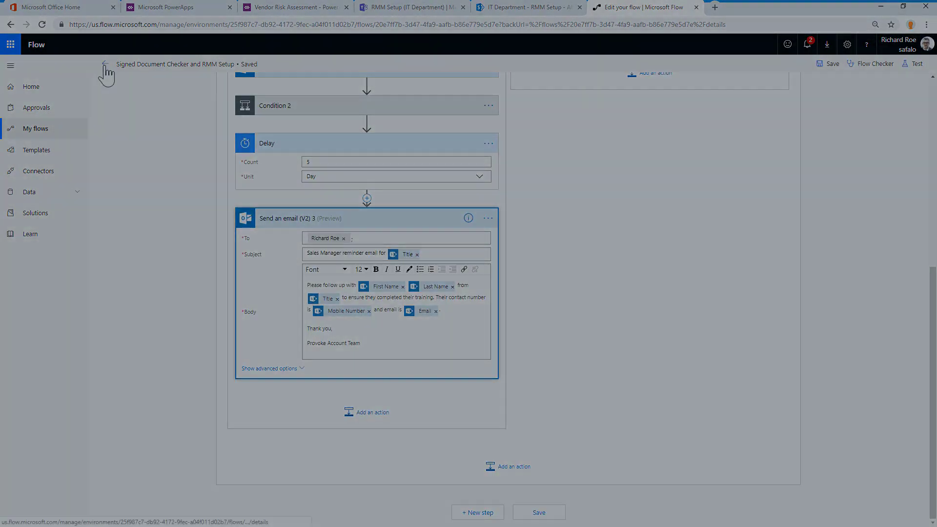